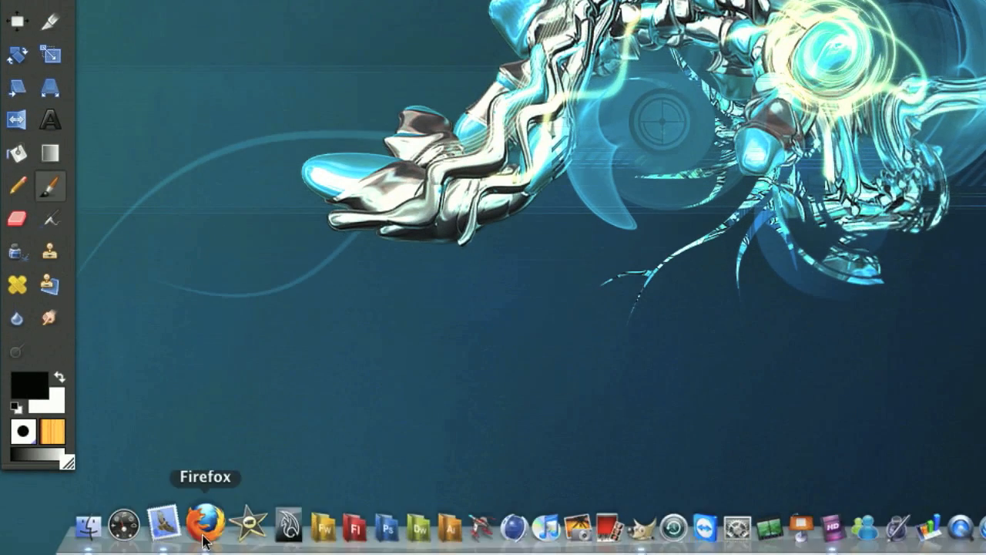
Switch to Firefox, view the Free YouTube Background Template page on robertsproductions.net, and minimize the browser.
left_click(209, 522)
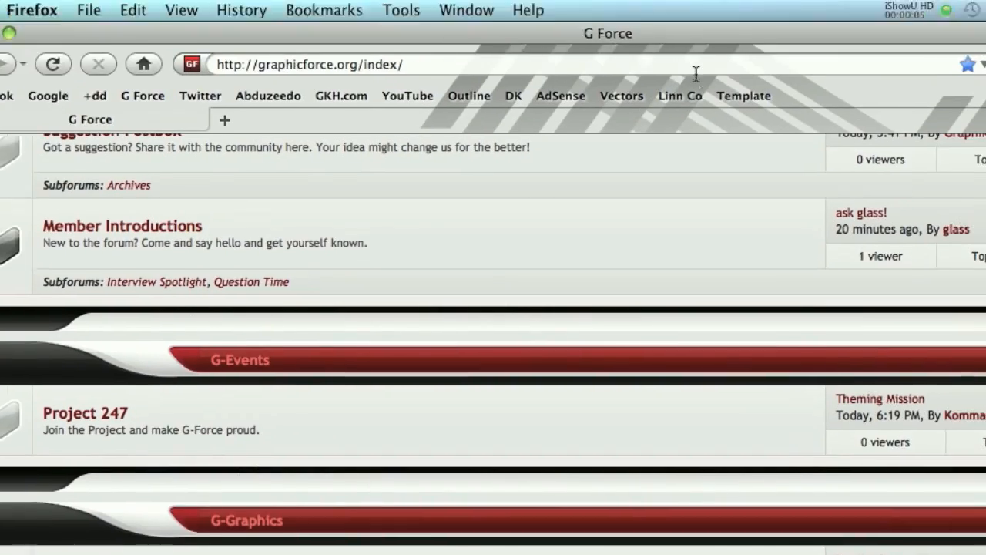
left_click(743, 96)
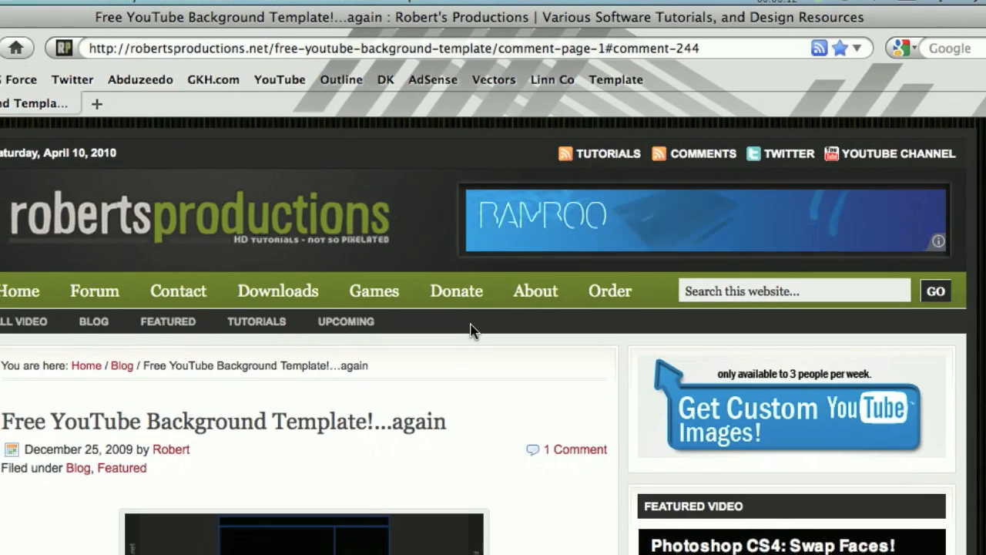
scroll(469, 331, "down", 5)
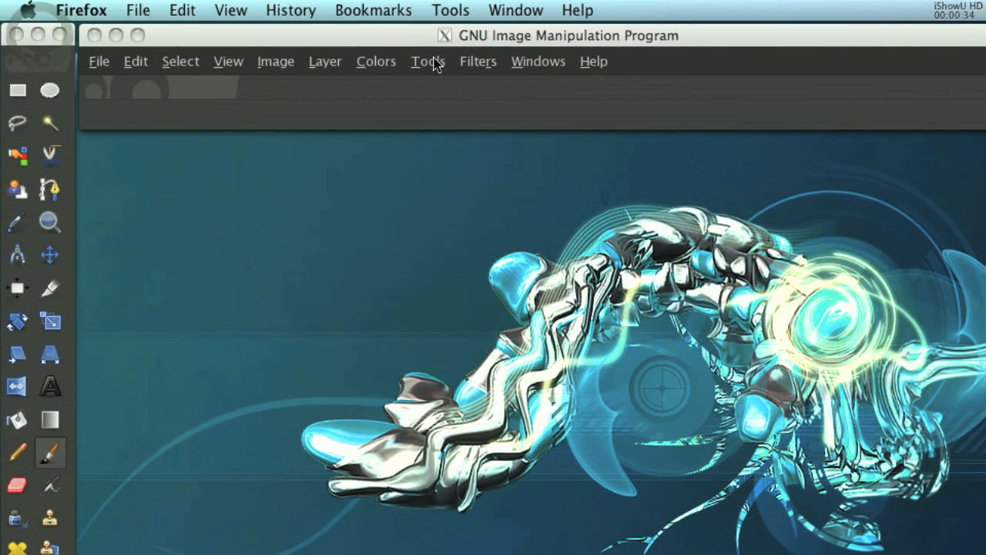
left_click(402, 41)
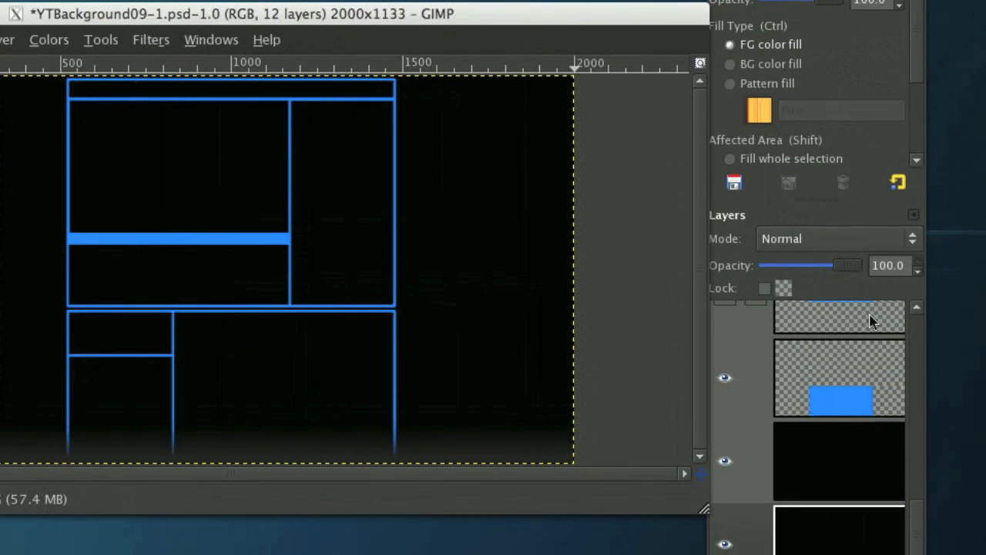
Select the black New Layer that lies between the Bottom Square and BG layers.
scroll(955, 350, "up", 1)
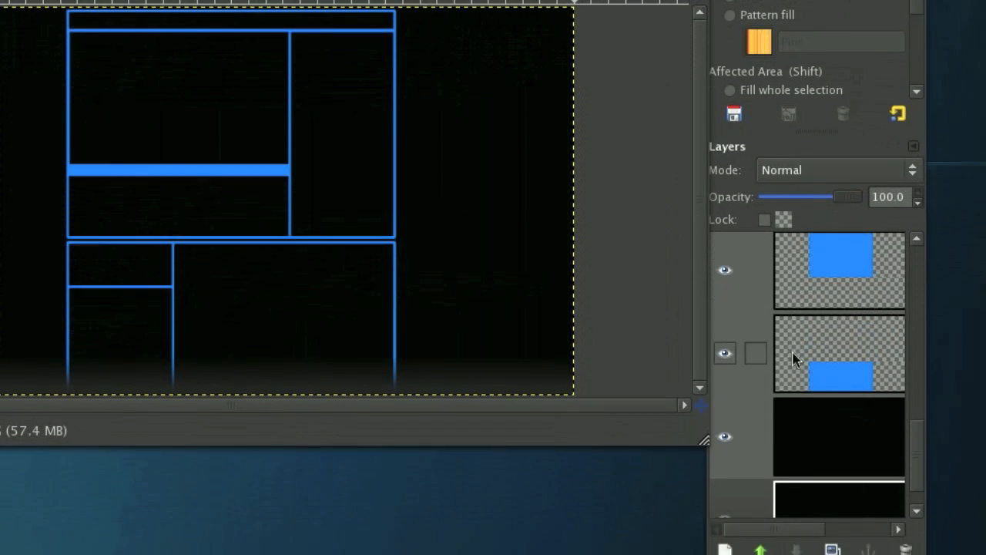
left_click(967, 358)
left_click(972, 293)
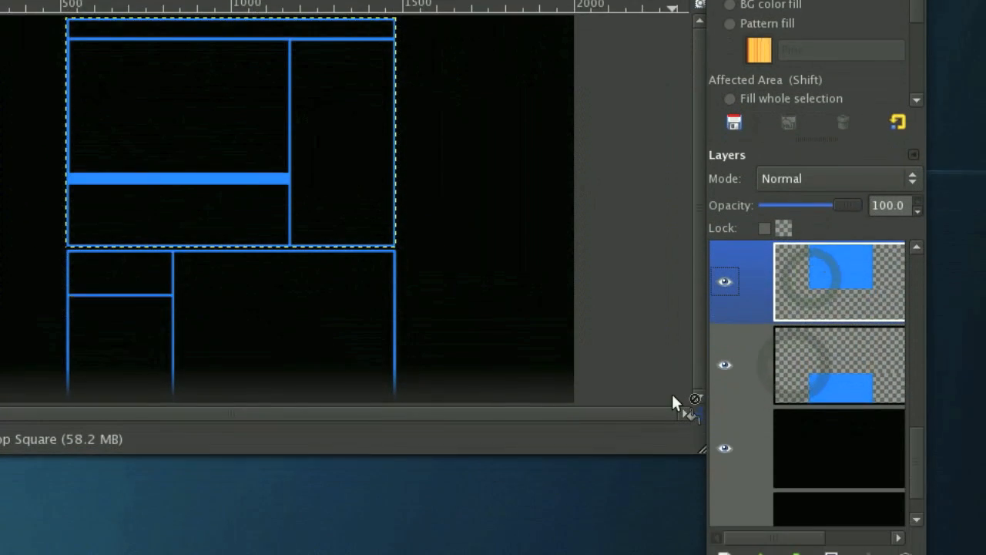
scroll(853, 273, "down", 2)
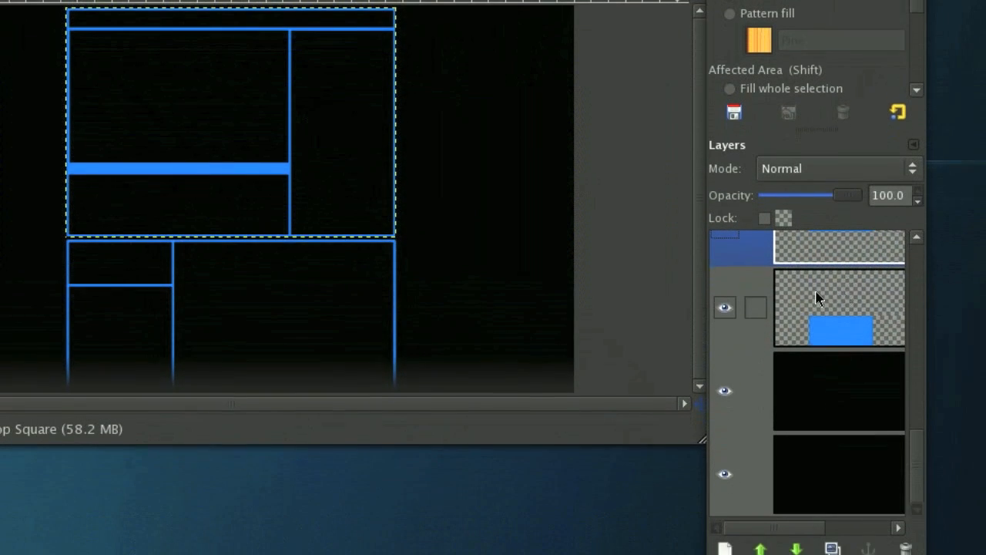
scroll(837, 277, "right", 3)
left_click(814, 339)
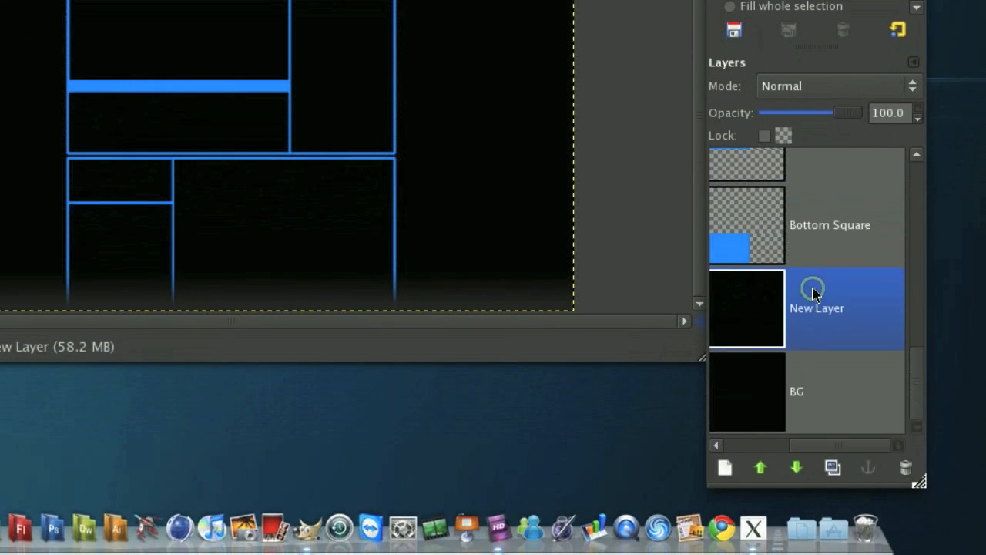
scroll(816, 342, "left", 3)
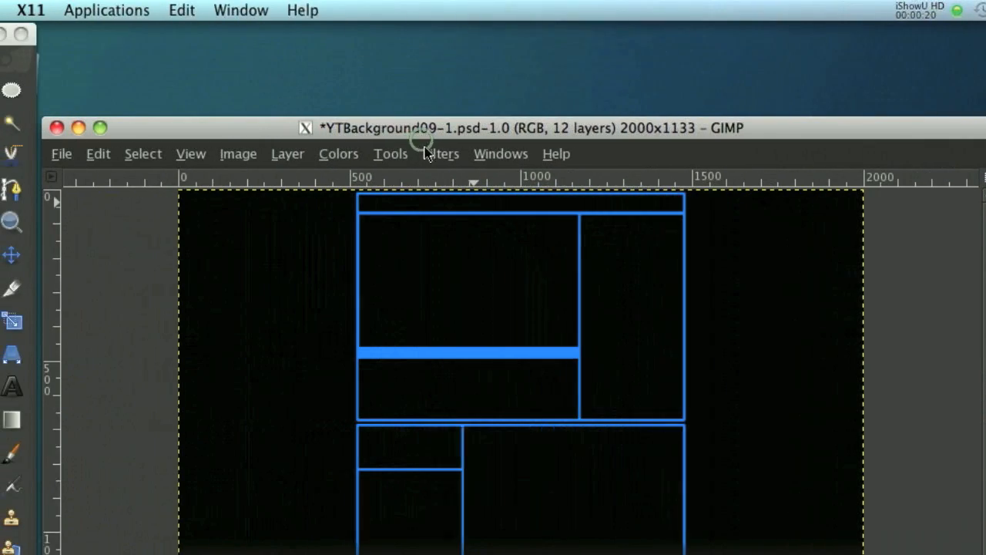
Render Difference Clouds on the black New Layer with an X size of 16.0 and a Y size of 14.8.
left_click(149, 63)
mouse_move(508, 534)
mouse_move(814, 534)
left_click(762, 295)
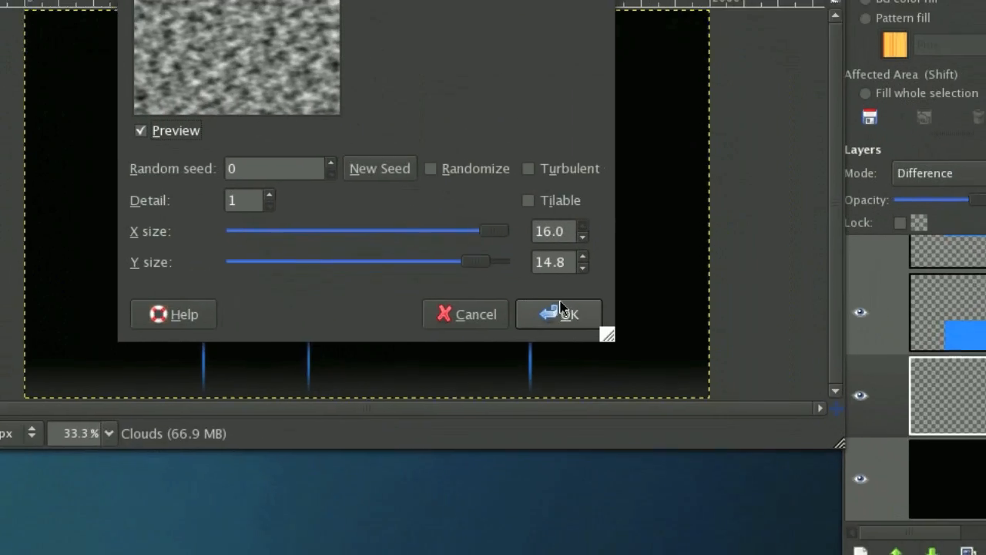
left_click(561, 306)
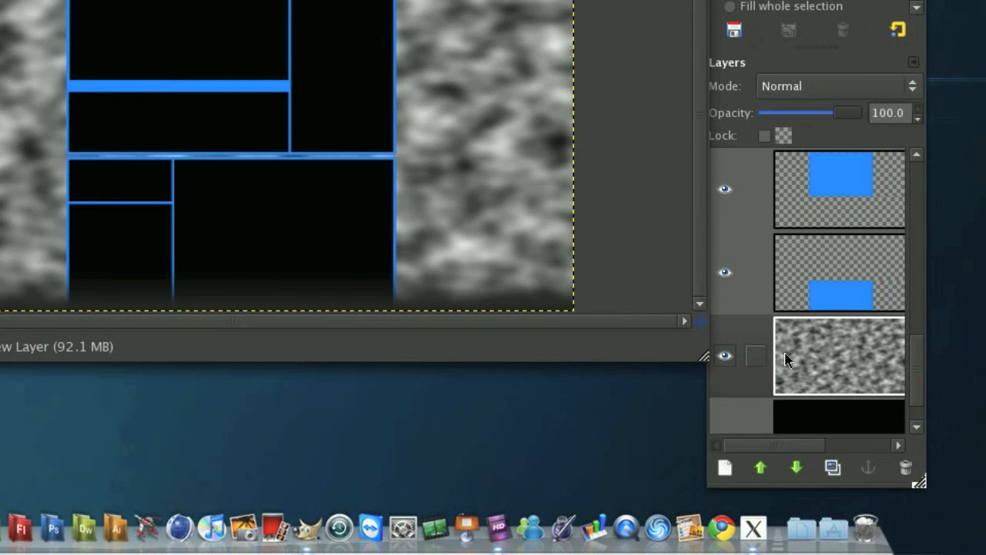
Add a white (full opacity) layer mask to the clouds layer.
right_click(786, 359)
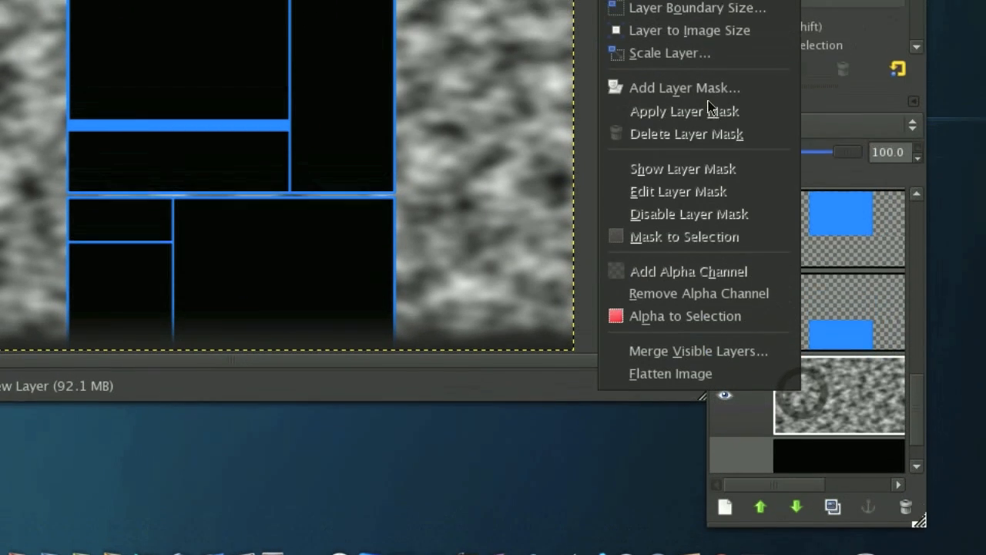
left_click(778, 310)
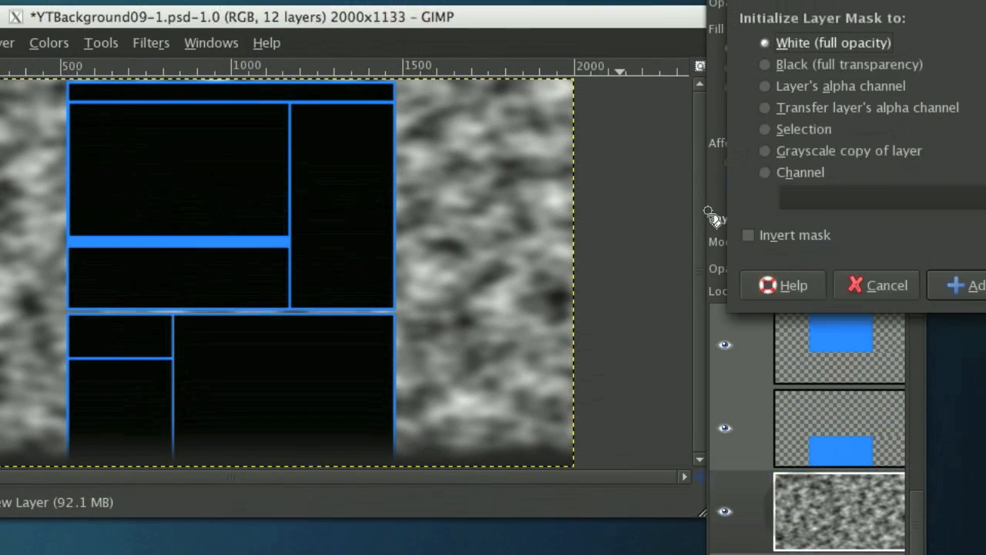
left_click(951, 279)
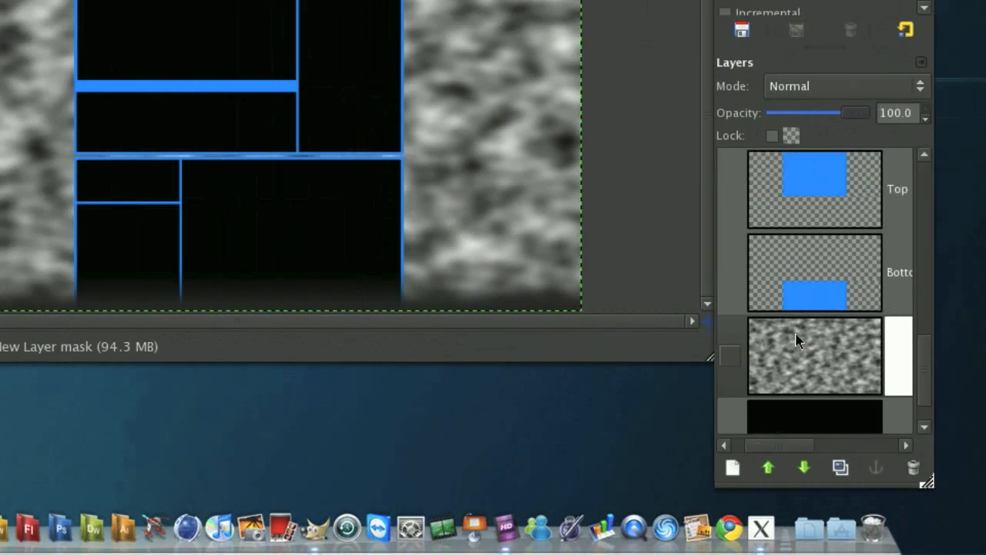
Target the clouds layer's mask for painting with the Paintbrush and choose the soft round 145 × 145 brush.
scroll(798, 339, "right", 2)
left_click(862, 359)
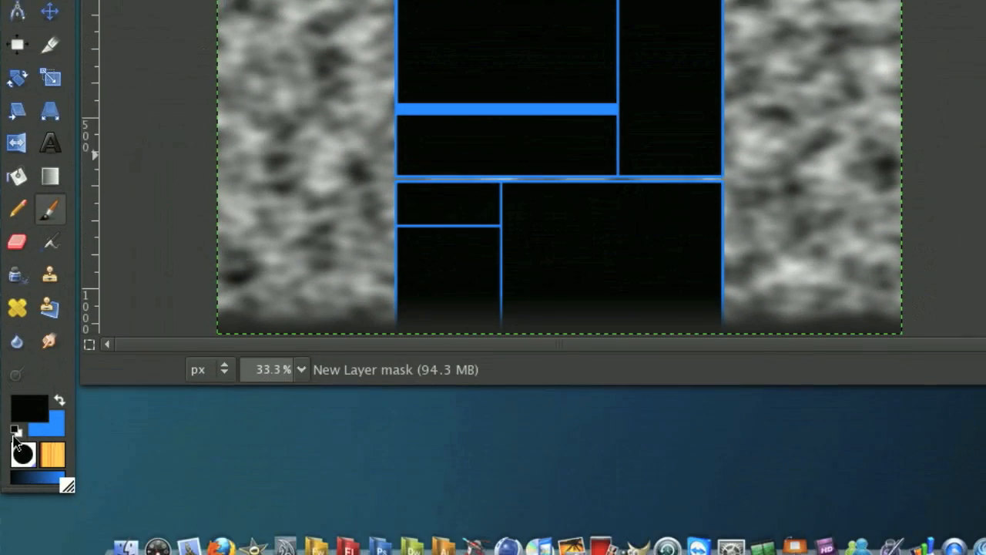
left_click(21, 440)
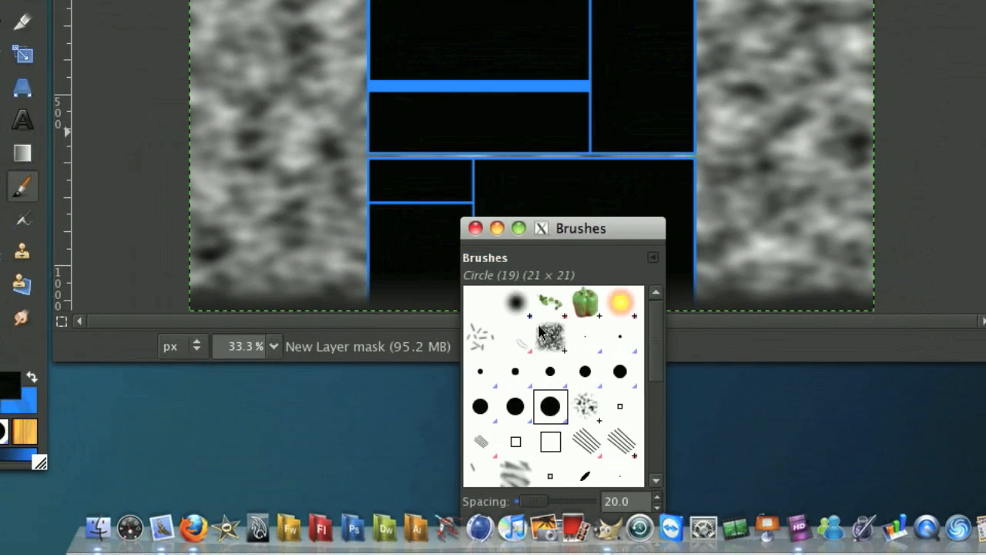
left_click(544, 302)
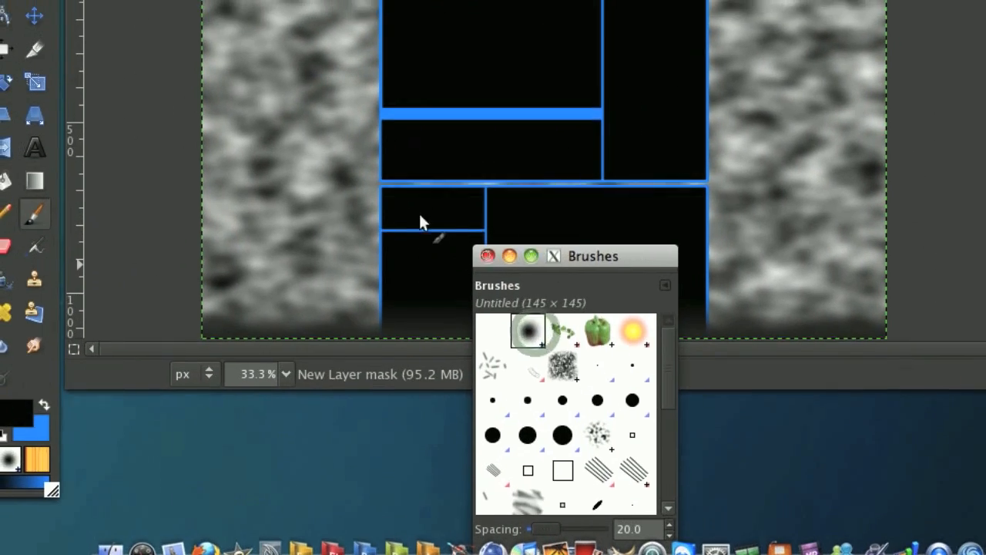
left_click(473, 228)
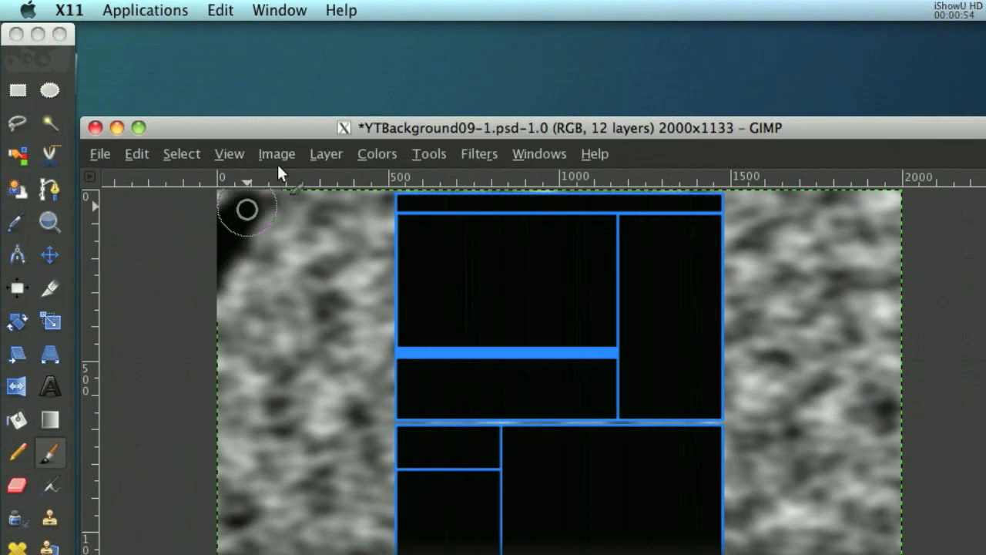
Paint black on the mask to hide the outer and lower clouds on both sides of the blue layout.
mouse_move(219, 175)
left_mouse_down()
mouse_move(262, 165)
mouse_move(224, 223)
mouse_move(199, 516)
left_mouse_up()
mouse_move(199, 316)
left_mouse_down()
mouse_move(247, 387)
mouse_move(218, 356)
mouse_move(195, 282)
mouse_move(345, 266)
left_mouse_up()
mouse_move(345, 207)
left_mouse_down()
mouse_move(378, 267)
mouse_move(280, 181)
mouse_move(363, 267)
mouse_move(319, 275)
left_mouse_up()
left_click_drag(317, 337, 242, 27)
mouse_move(241, 194)
left_mouse_down()
mouse_move(340, 370)
mouse_move(312, 192)
mouse_move(346, 137)
left_mouse_up()
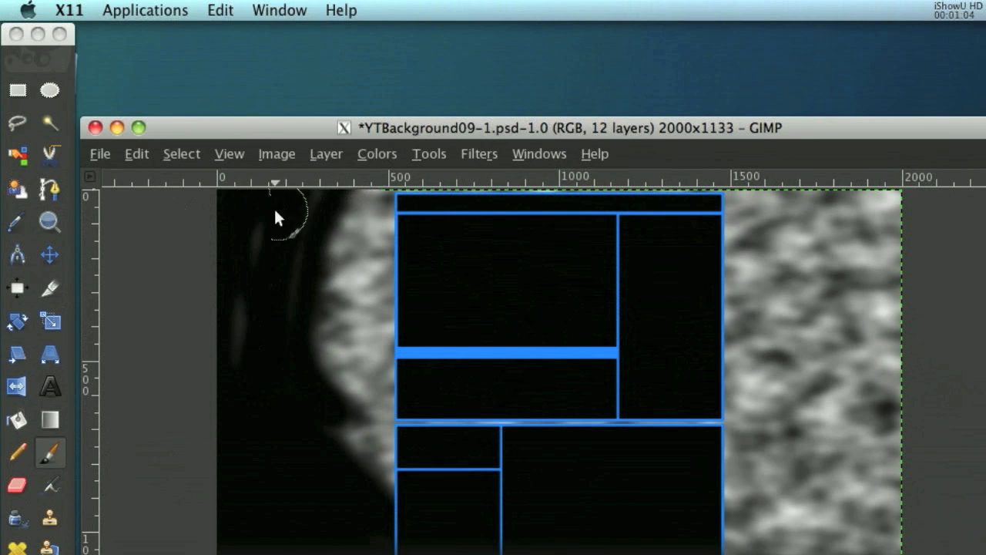
mouse_move(332, 189)
left_mouse_down()
mouse_move(260, 351)
mouse_move(345, 441)
mouse_move(403, 481)
mouse_move(357, 450)
left_mouse_up()
left_click_drag(358, 282, 377, 308)
mouse_move(700, 345)
left_mouse_down()
mouse_move(676, 414)
mouse_move(719, 417)
mouse_move(802, 386)
left_mouse_up()
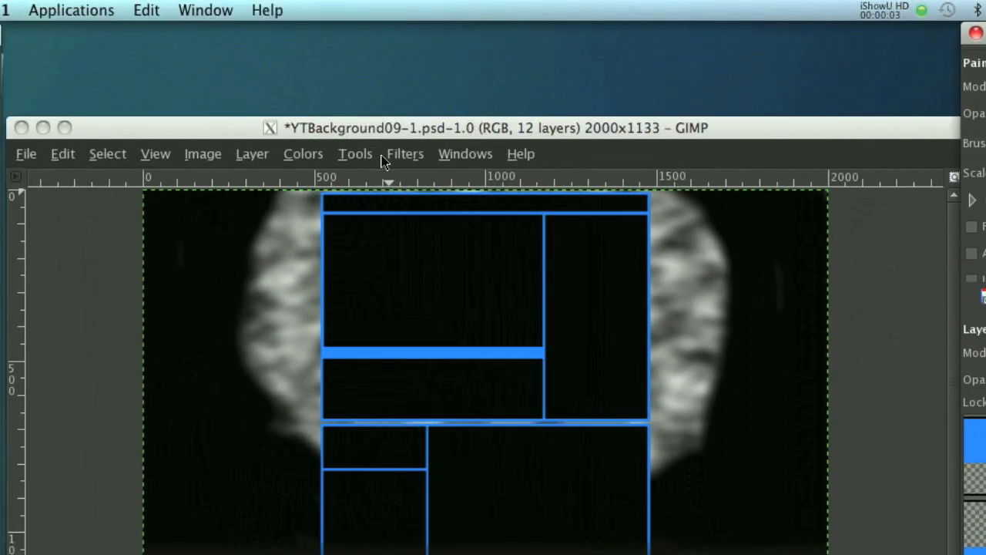
Apply a Gaussian Blur to the layer mask with horizontal and vertical radii of 306 px.
left_click(402, 155)
mouse_move(469, 282)
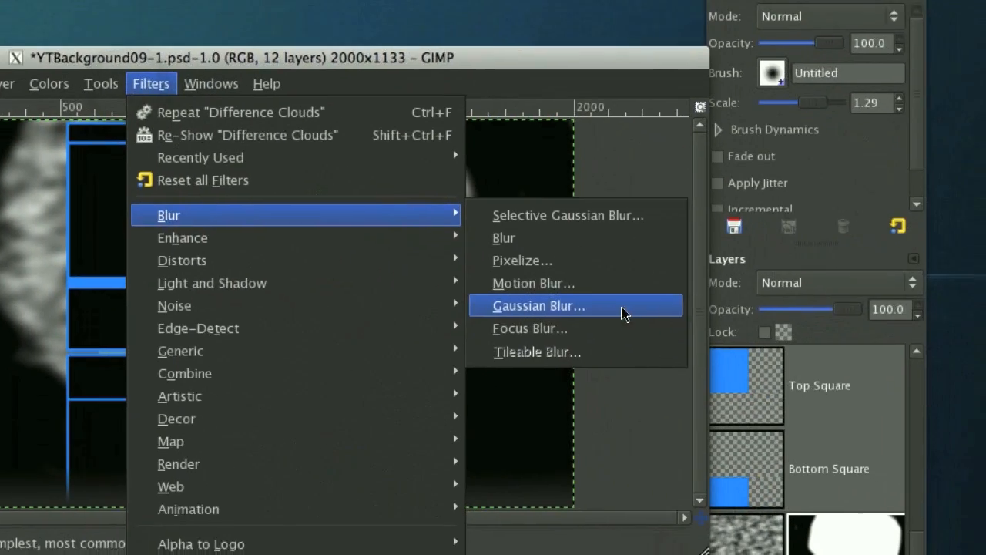
left_click(622, 312)
scroll(362, 257, "up", 11)
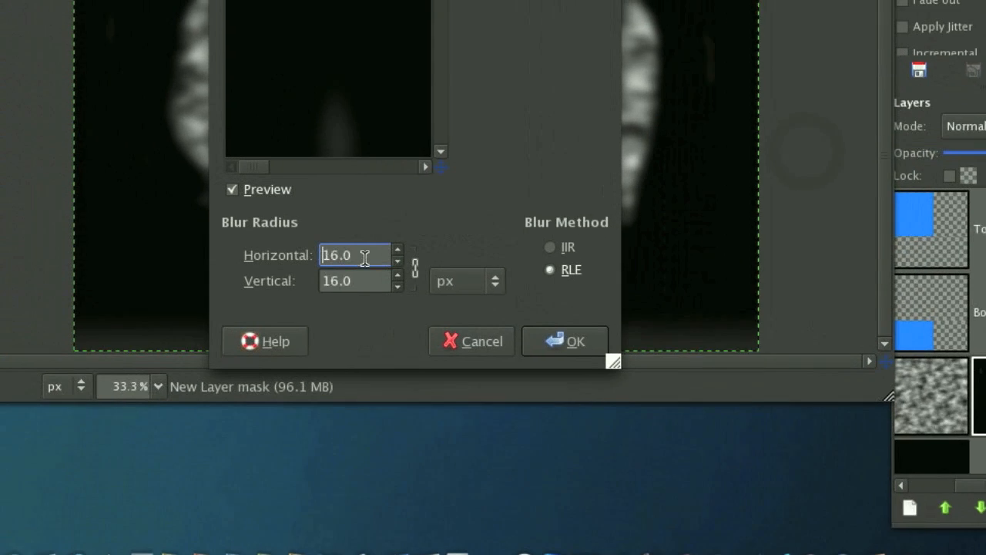
scroll(444, 269, "up", 20)
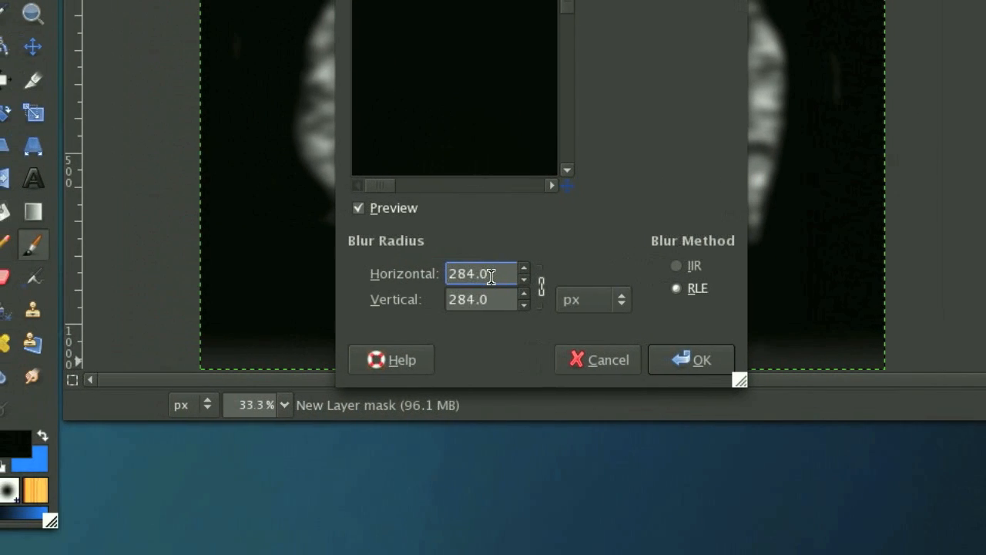
scroll(492, 277, "up", 10)
left_click(692, 360)
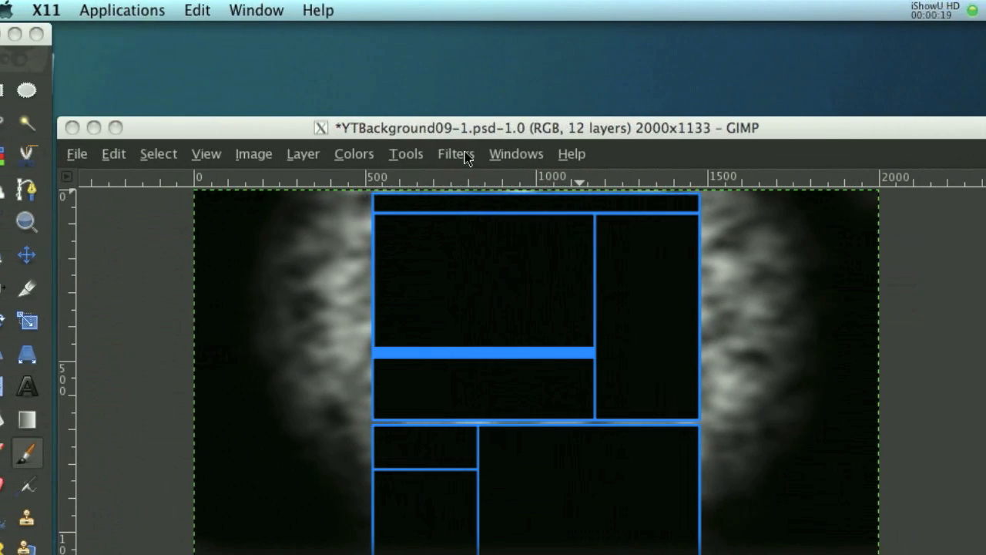
Apply Gaussian Blur to the layer mask a second time to soften the cloud edges further.
left_click(314, 132)
mouse_move(365, 267)
left_click(811, 375)
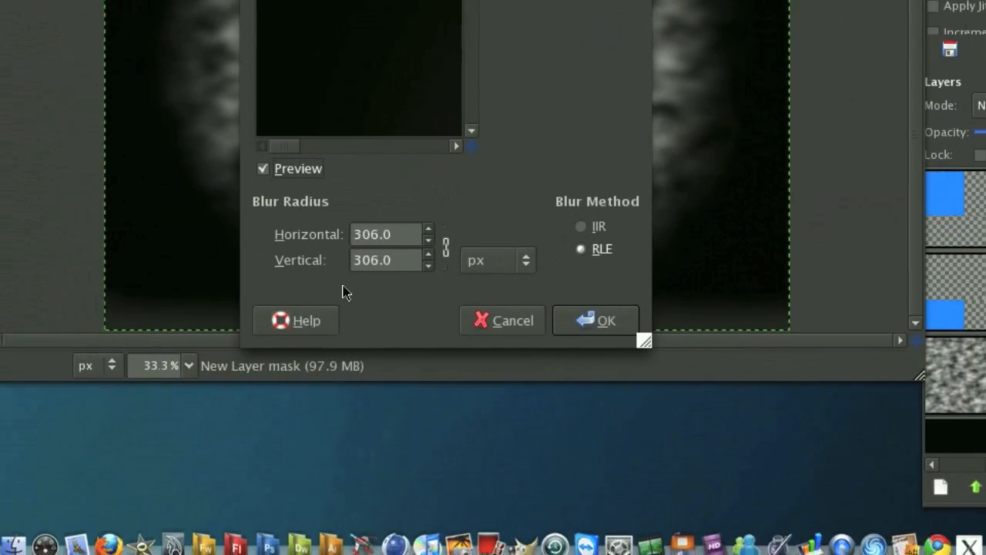
scroll(347, 325, "up", 20)
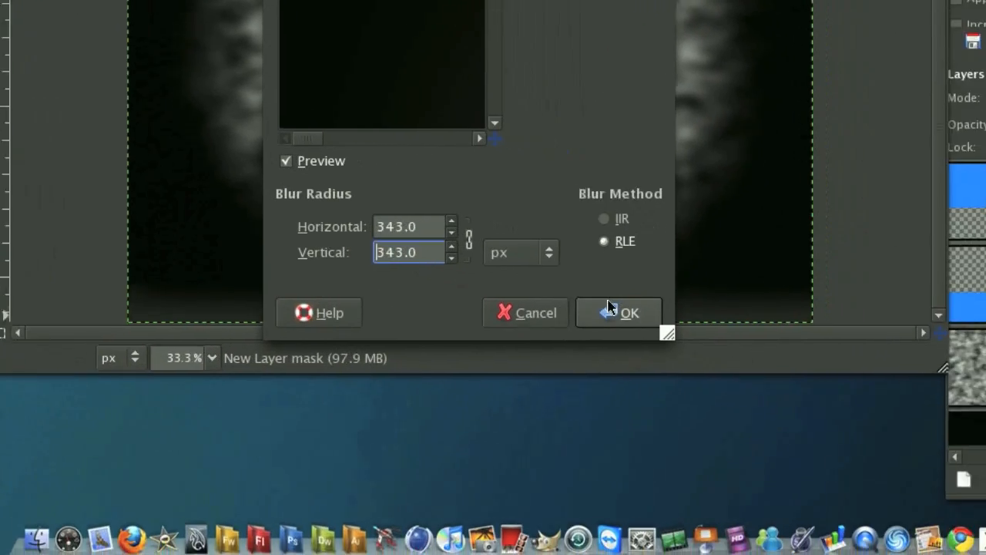
left_click(608, 308)
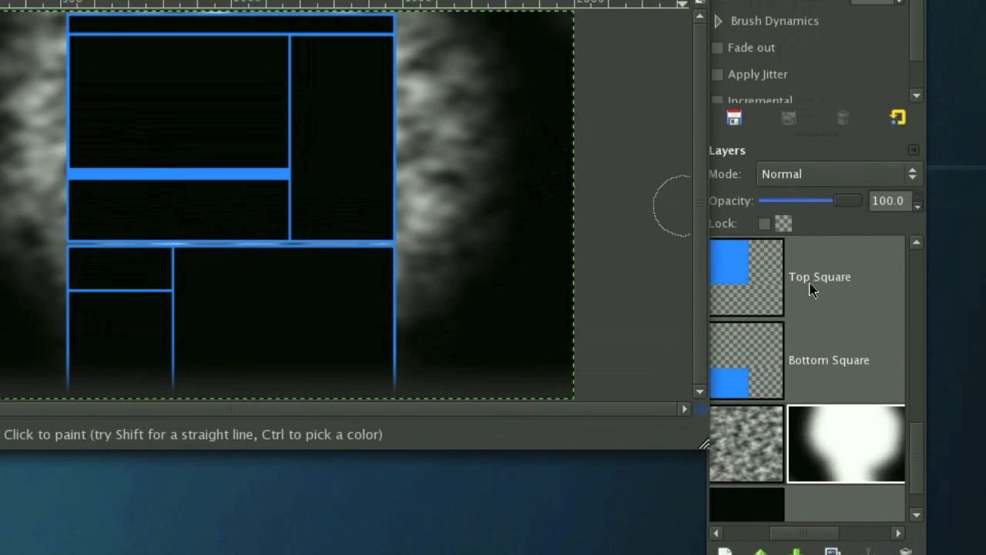
Apply the clouds layer's mask permanently, and set its midtones' Magenta–Green level to 24 with Color Balance.
scroll(770, 343, "up", 5)
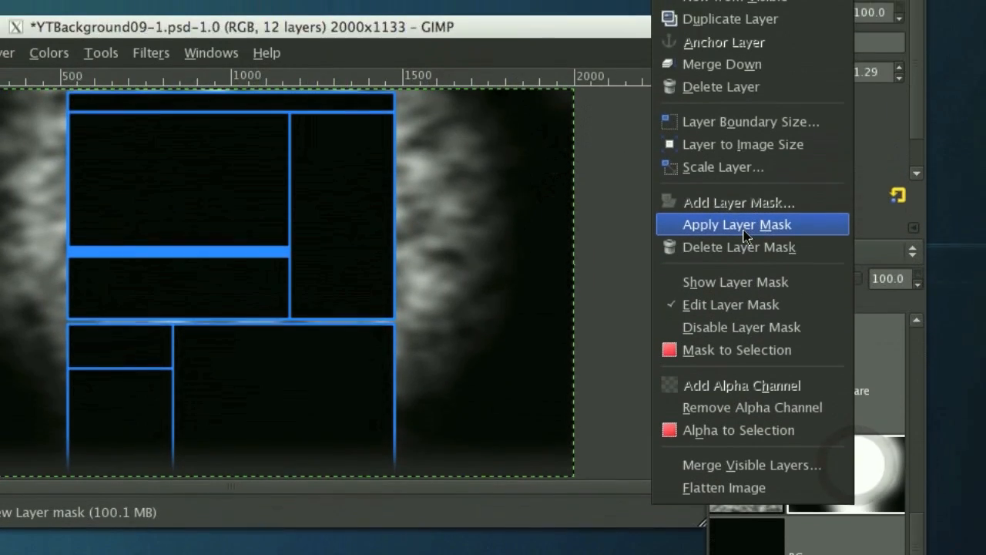
left_click(762, 60)
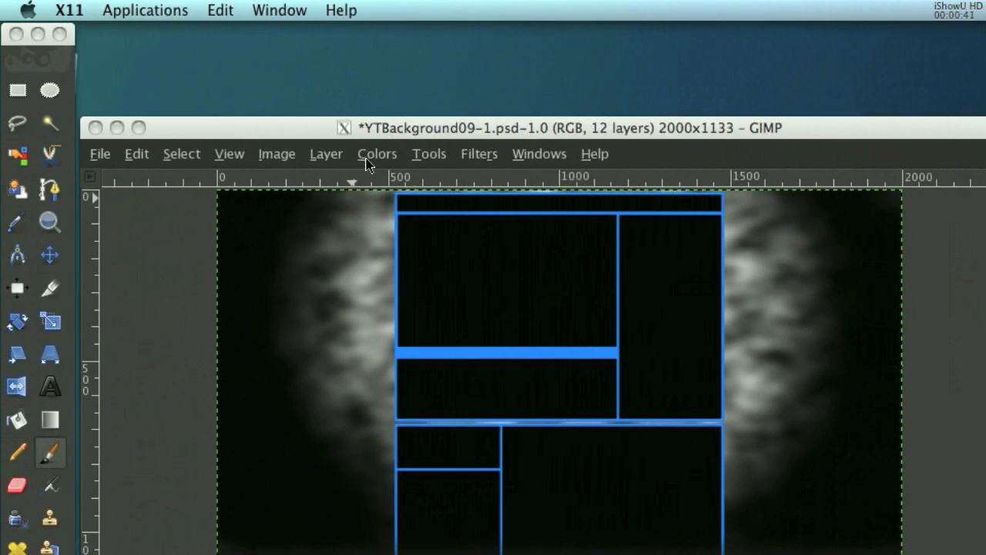
left_click(367, 158)
left_click(430, 180)
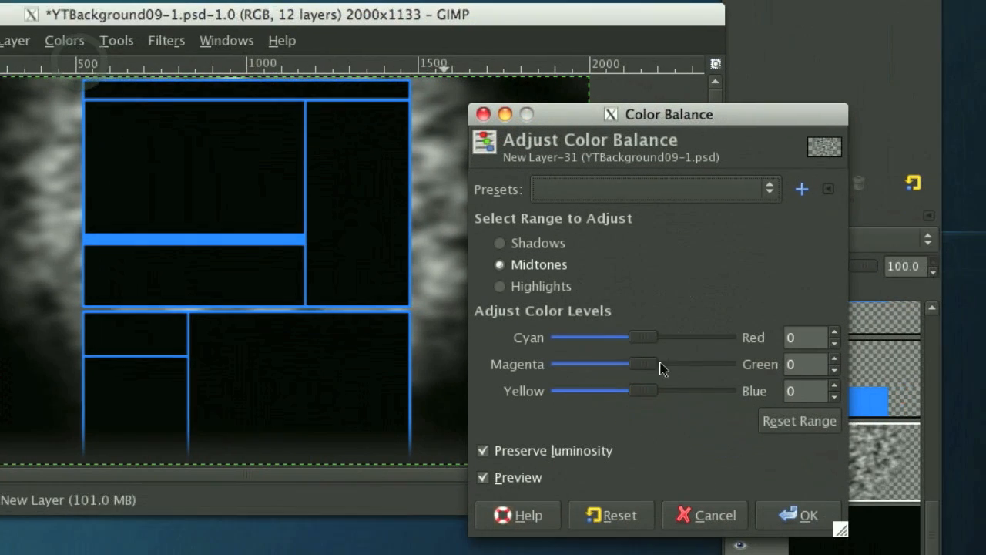
left_click_drag(651, 367, 677, 369)
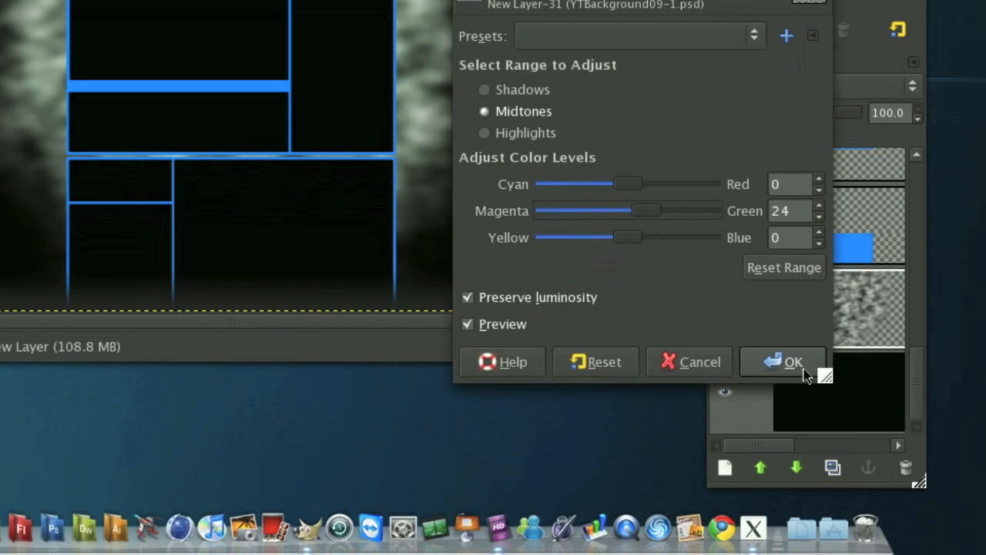
left_click(783, 427)
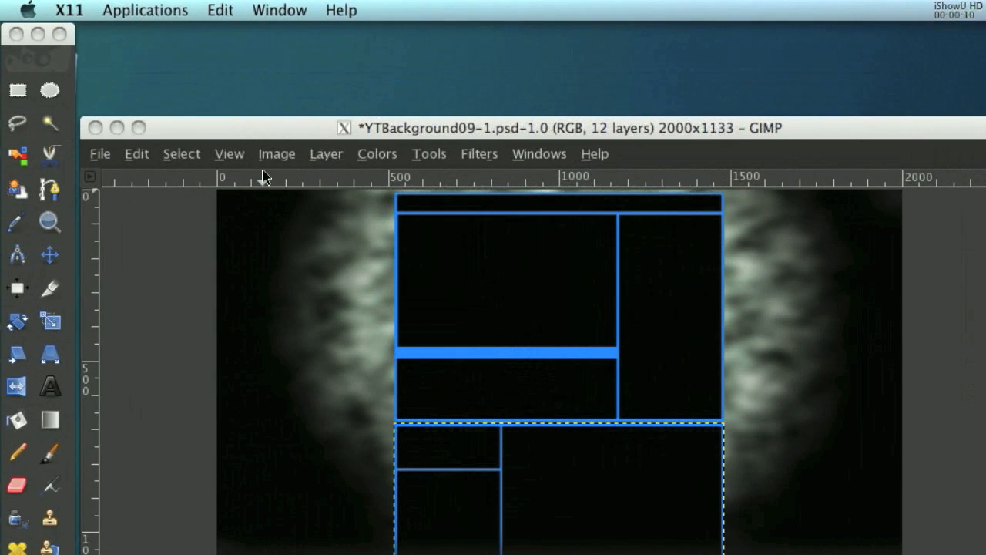
Enlarge the image window and examine the lower section of the blue layout at 1:1 (100%) zoom.
left_click(230, 155)
mouse_move(301, 235)
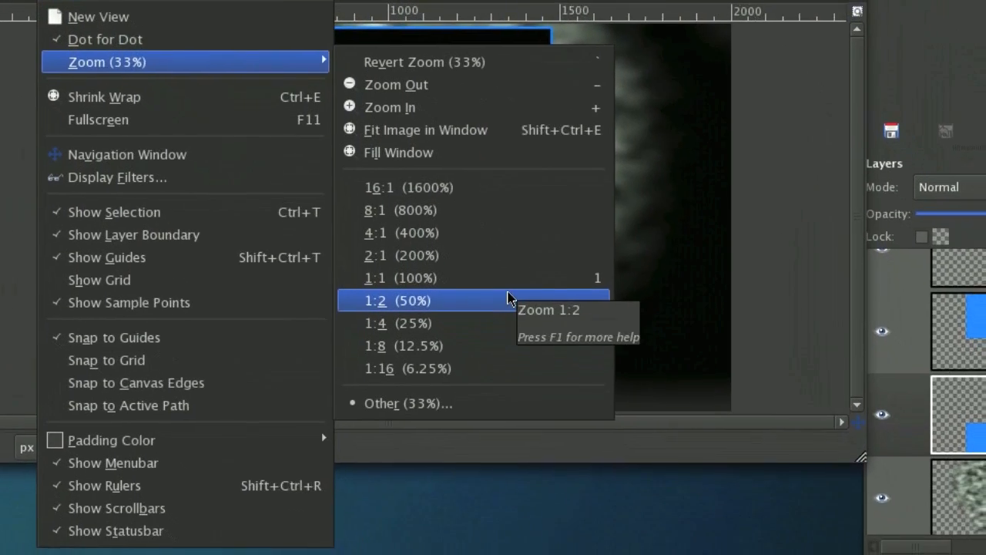
left_click(509, 298)
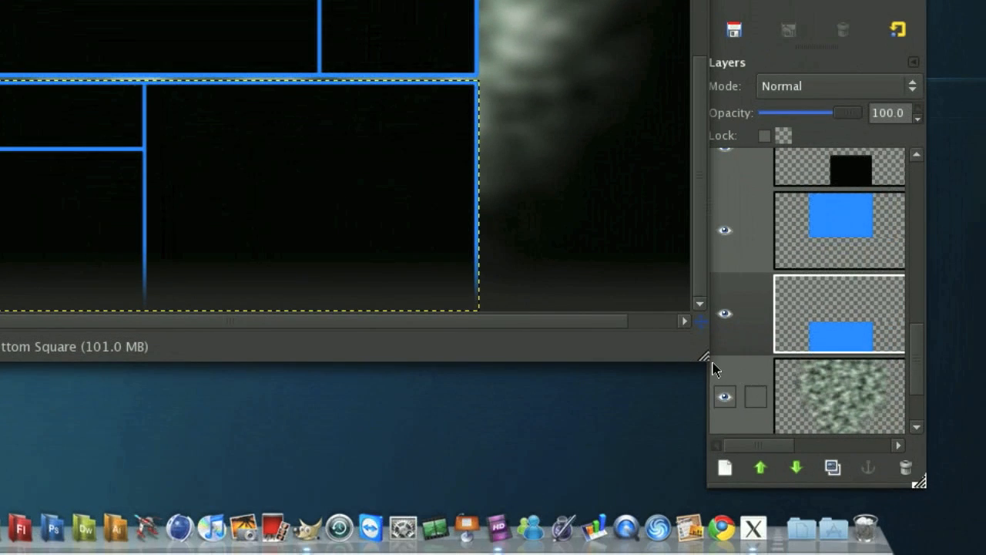
left_click_drag(704, 358, 710, 465)
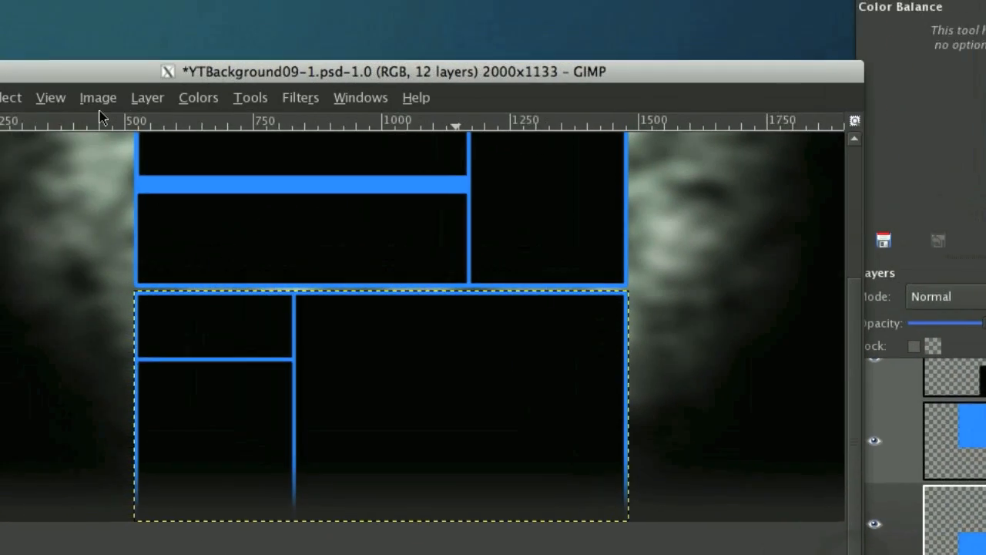
left_click(55, 97)
mouse_move(260, 231)
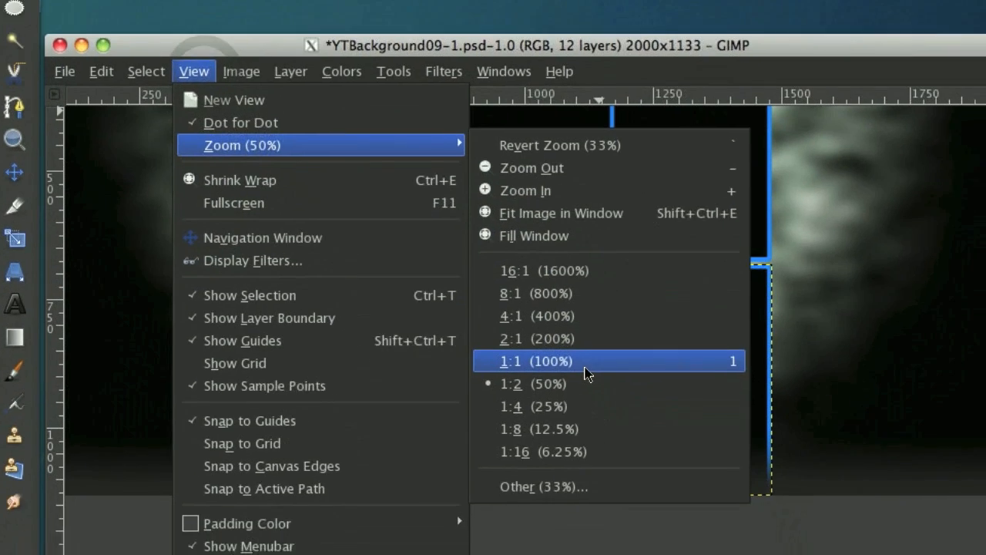
left_click(621, 449)
scroll(504, 288, "left", 6)
scroll(505, 288, "down", 10)
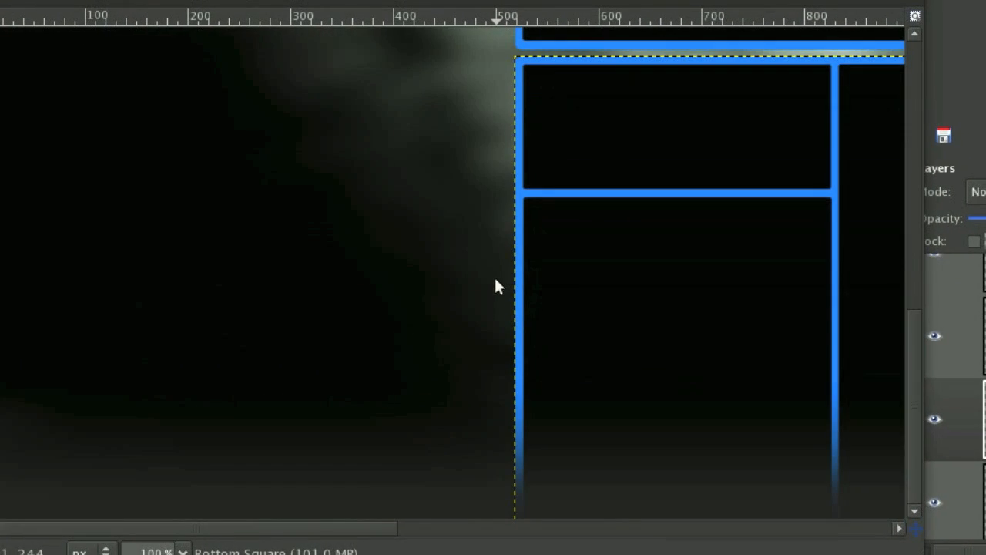
scroll(495, 286, "right", 10)
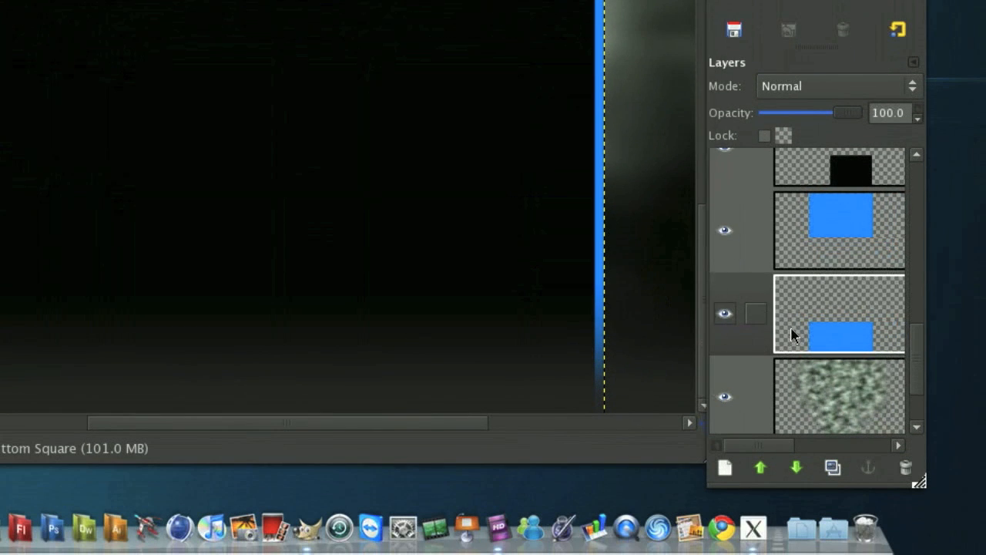
Load the Bottom Square layer's alpha as a selection and add a transparent new layer above it.
right_click(793, 336)
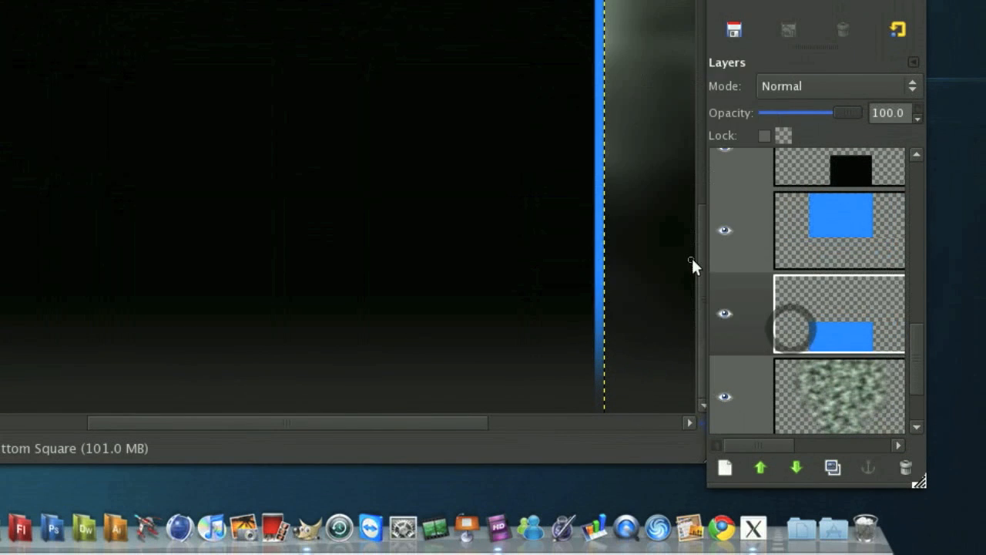
left_click(690, 261)
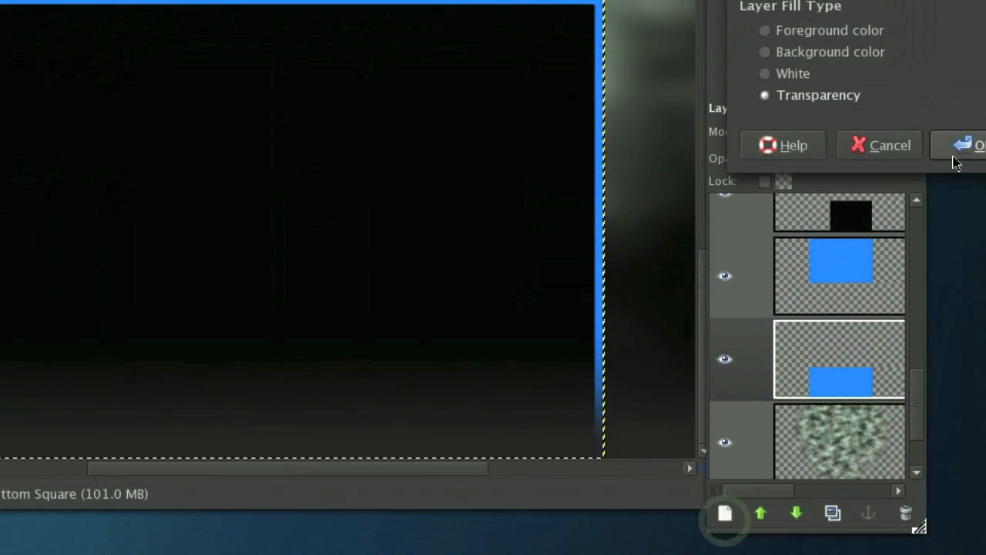
left_click(954, 108)
Grow the selection around the lower blue frame by 3 pixels.
scroll(354, 235, "up", 3)
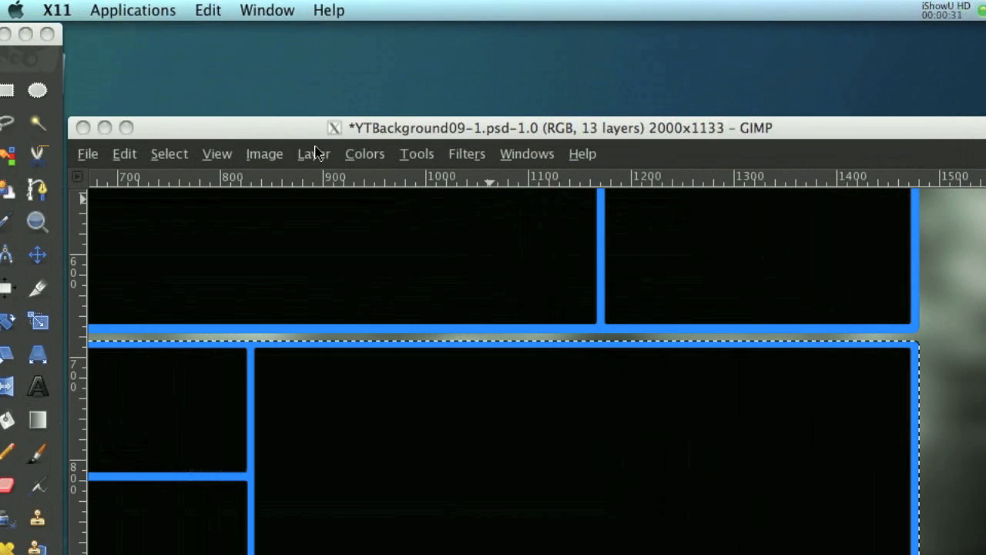
left_click(176, 154)
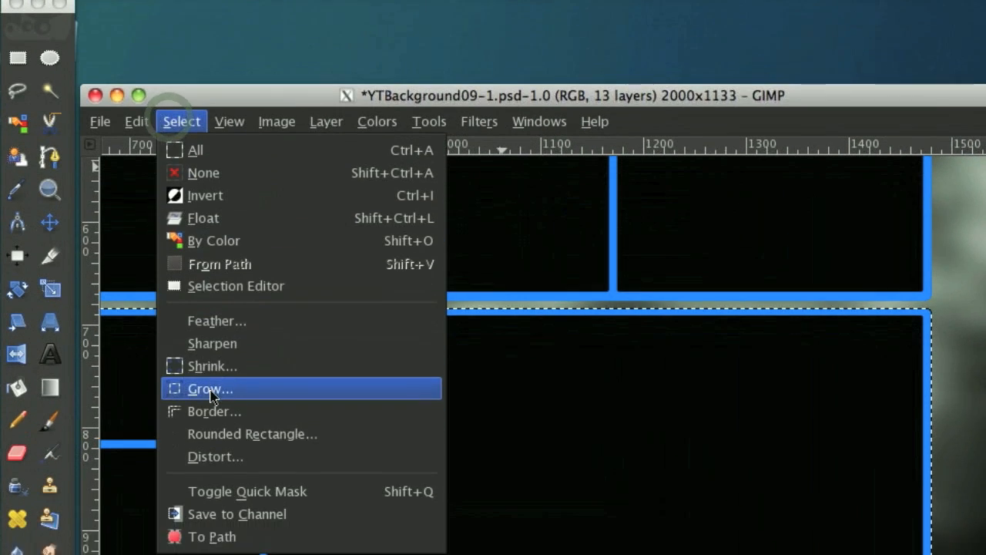
left_click(210, 389)
left_click(608, 406)
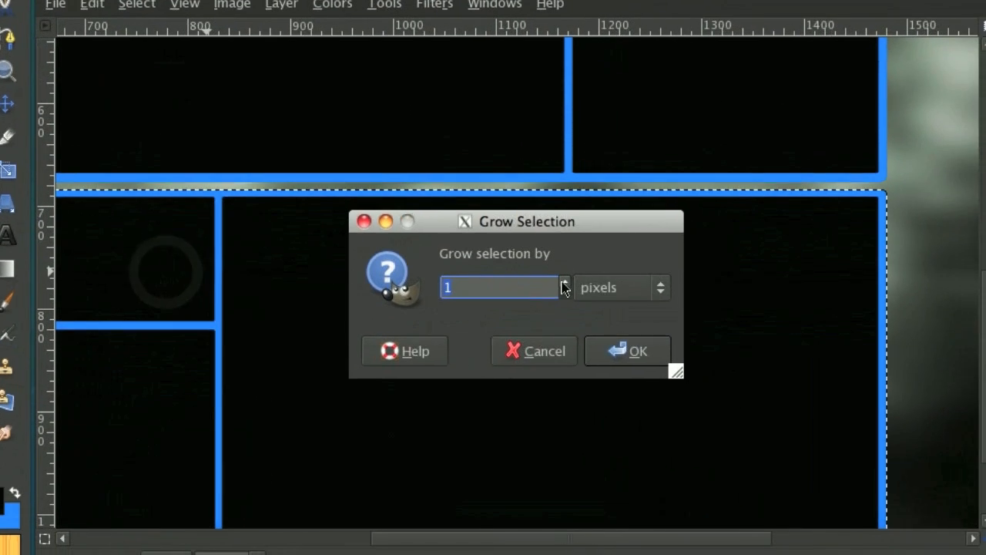
left_click(522, 279)
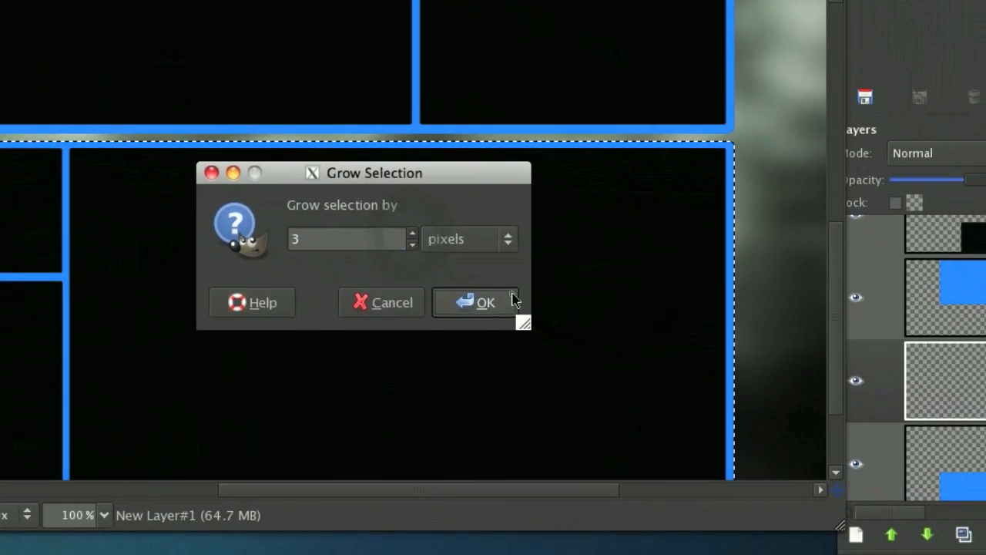
left_click(585, 347)
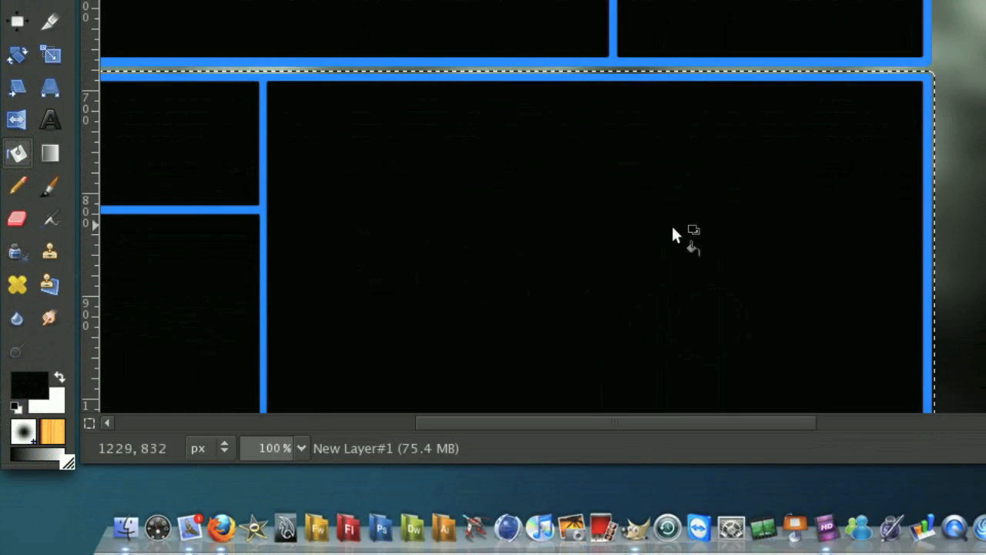
Fill the grown selection with black on the new layer and set the layer's opacity to 40.3.
left_click(644, 226)
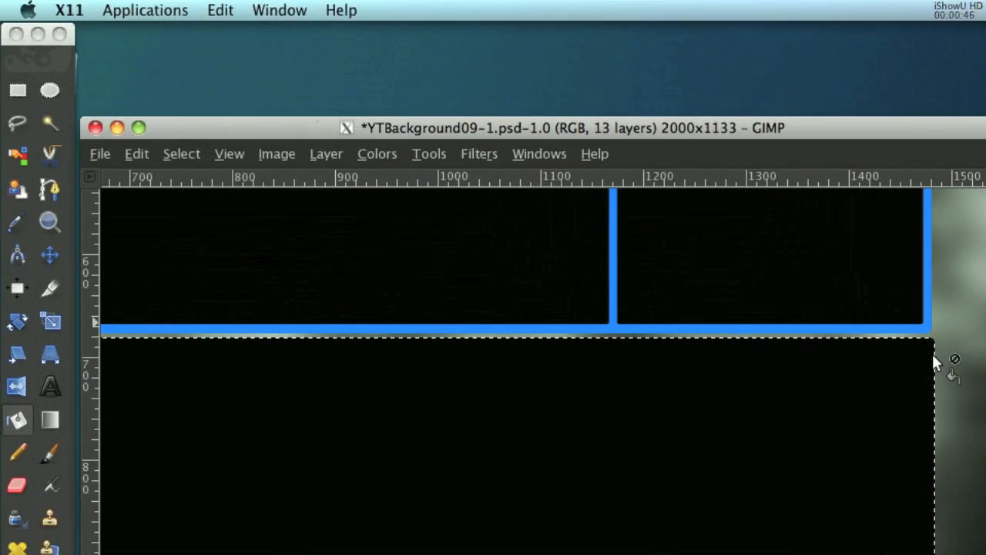
left_click_drag(856, 302, 803, 290)
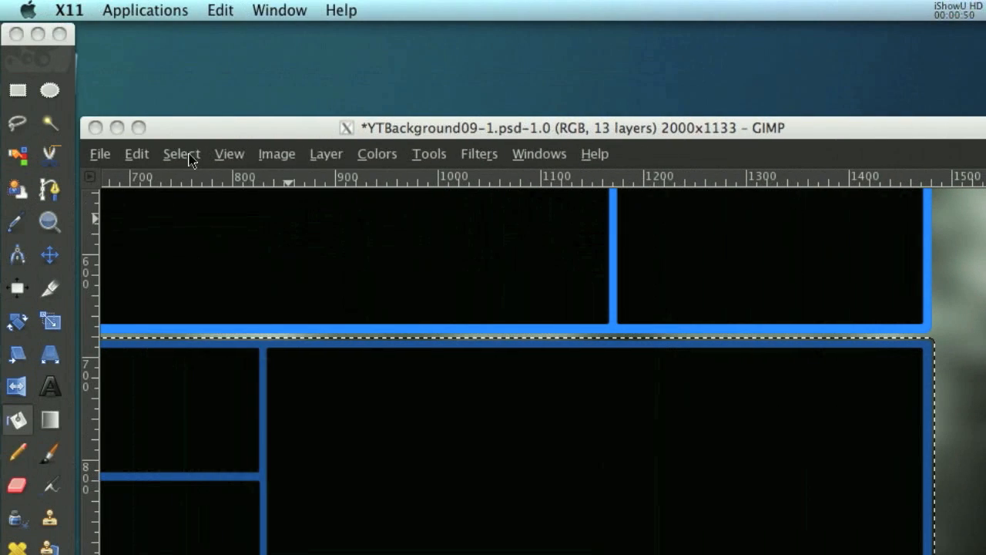
Shrink the selection around the lower frame by 5 pixels.
left_click(182, 154)
left_click(248, 387)
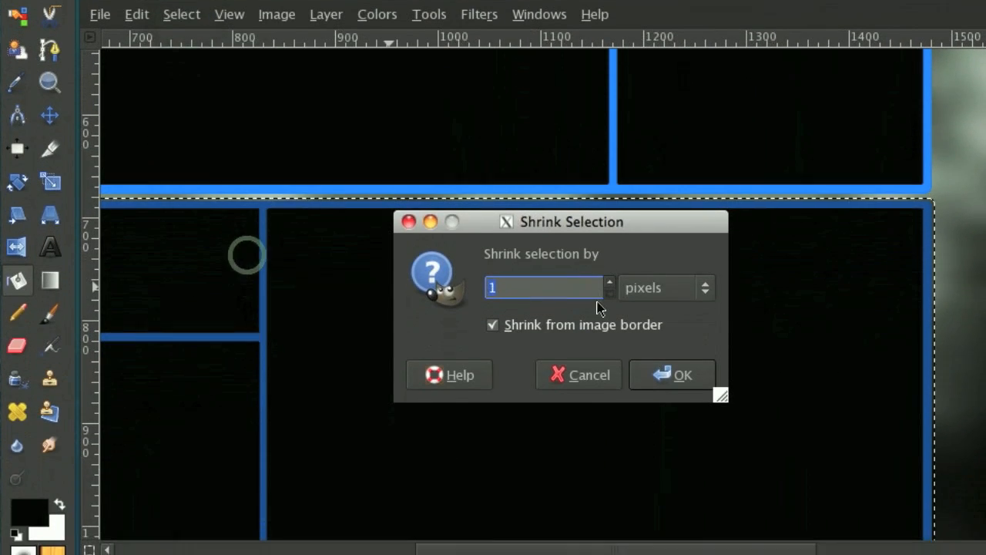
left_click(609, 410)
left_click(609, 409)
left_click(513, 279)
left_click(514, 278)
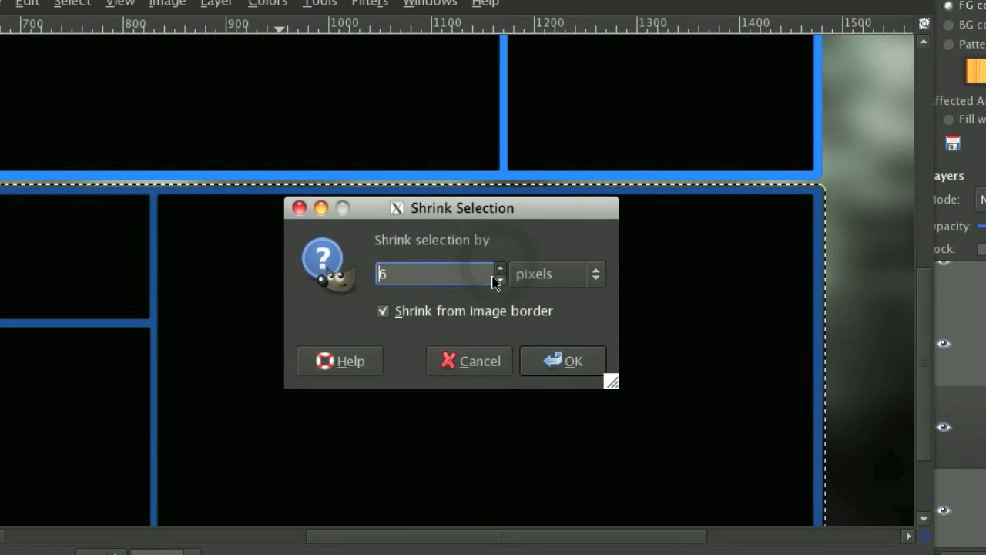
left_click(567, 360)
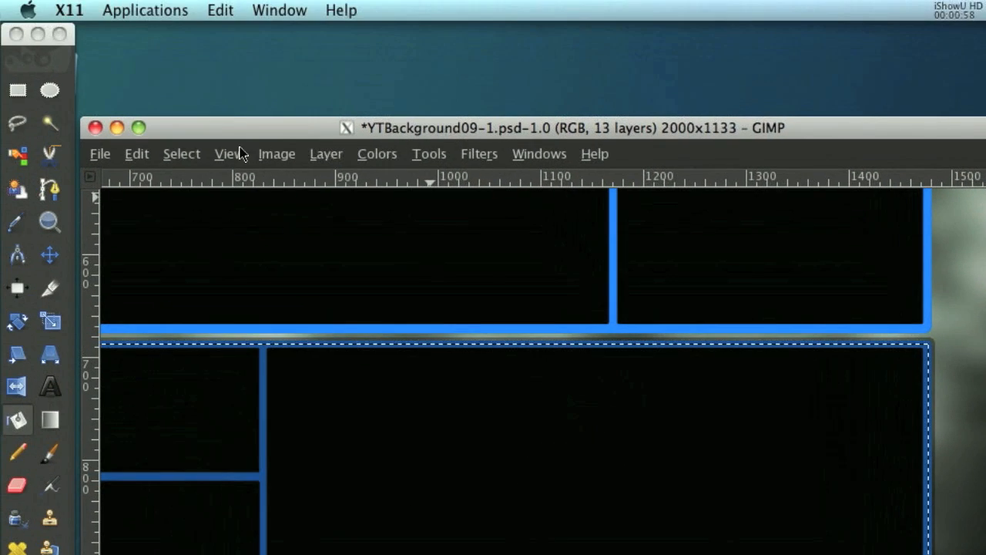
Try to shrink the lower frame's selection by a further 3 pixels.
left_click(227, 153)
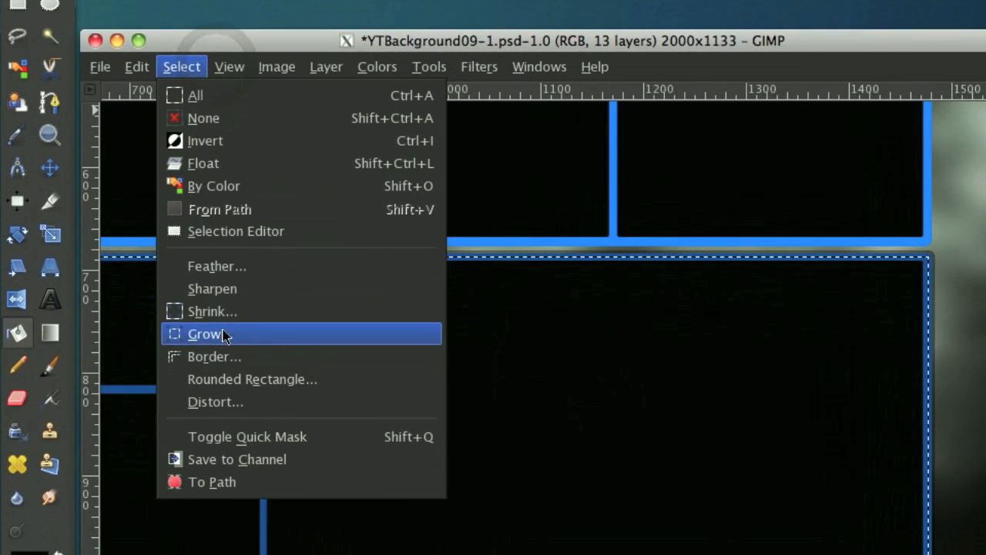
left_click(212, 398)
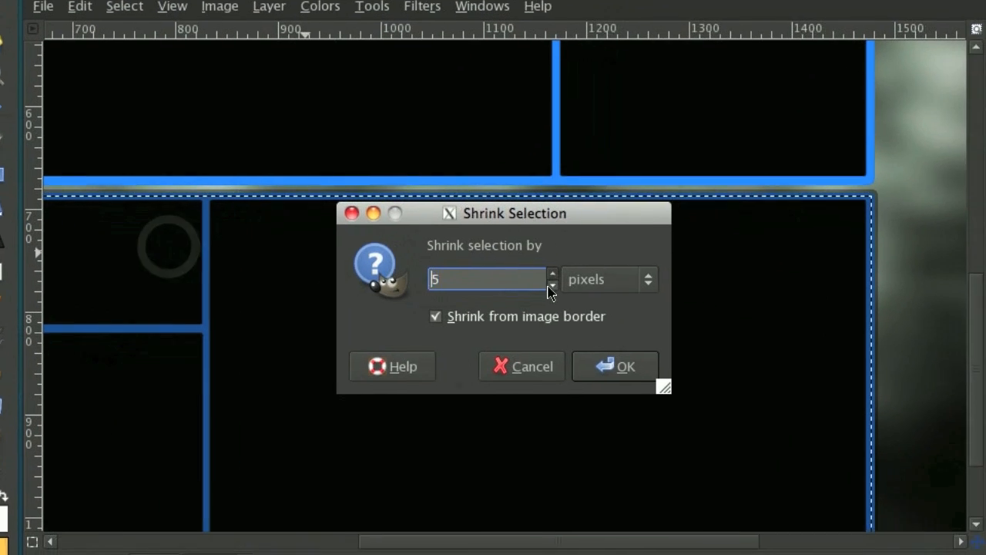
left_click(551, 286)
left_click(551, 285)
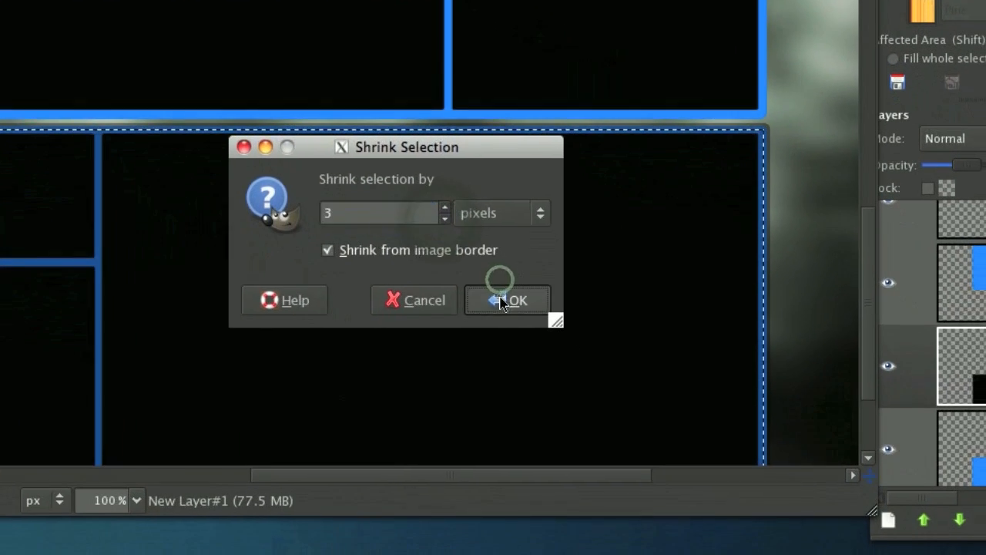
left_click(501, 301)
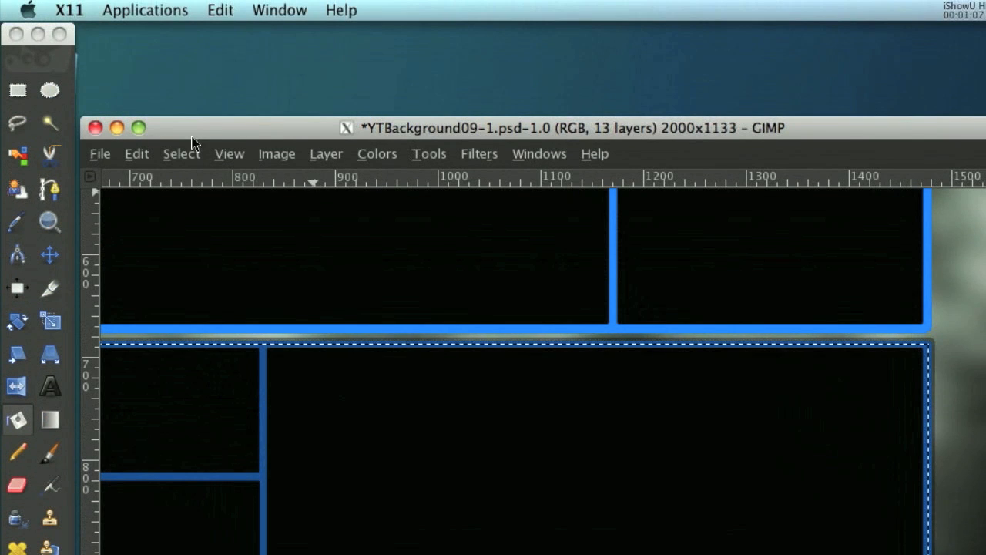
Shrink the lower frame's selection by another 2 pixels.
left_click(182, 153)
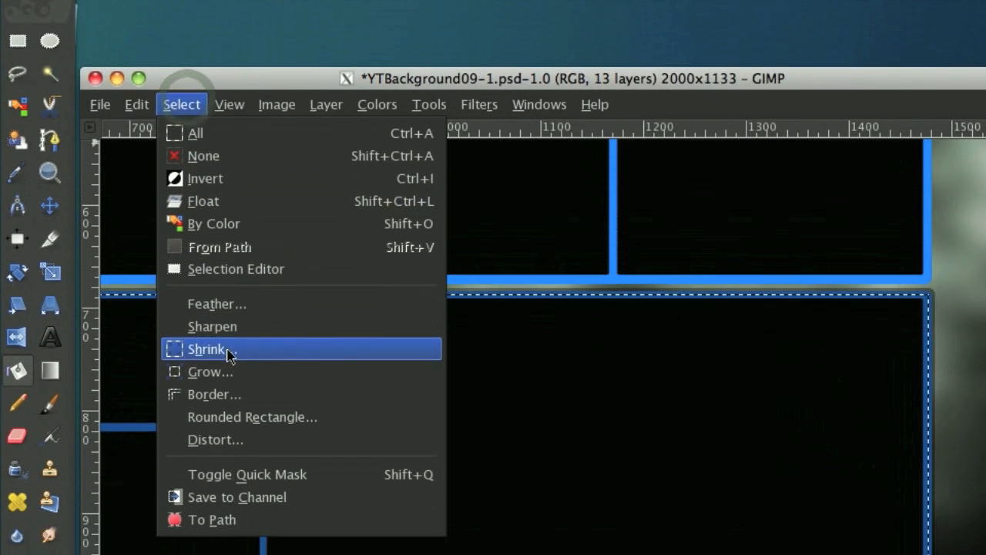
left_click(226, 399)
left_click(608, 428)
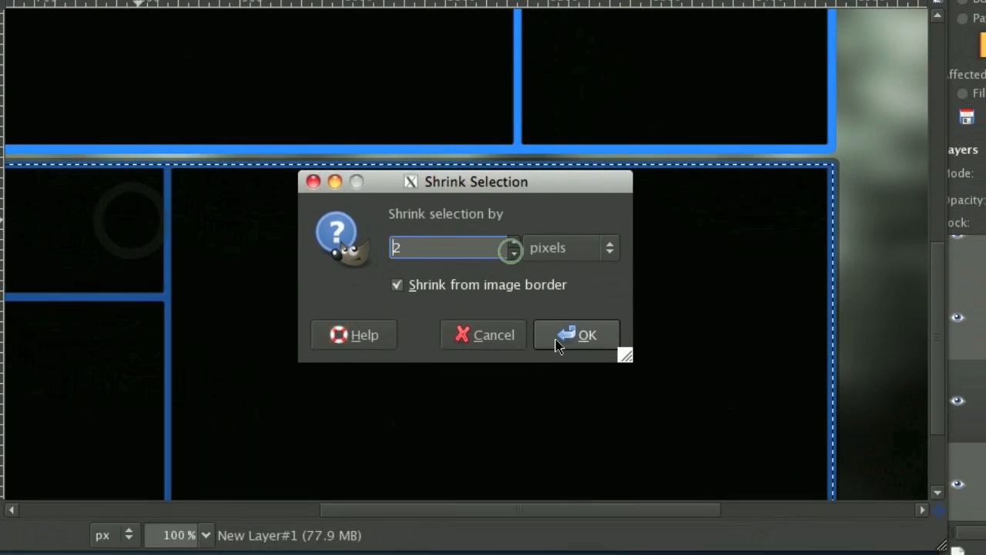
left_click(576, 334)
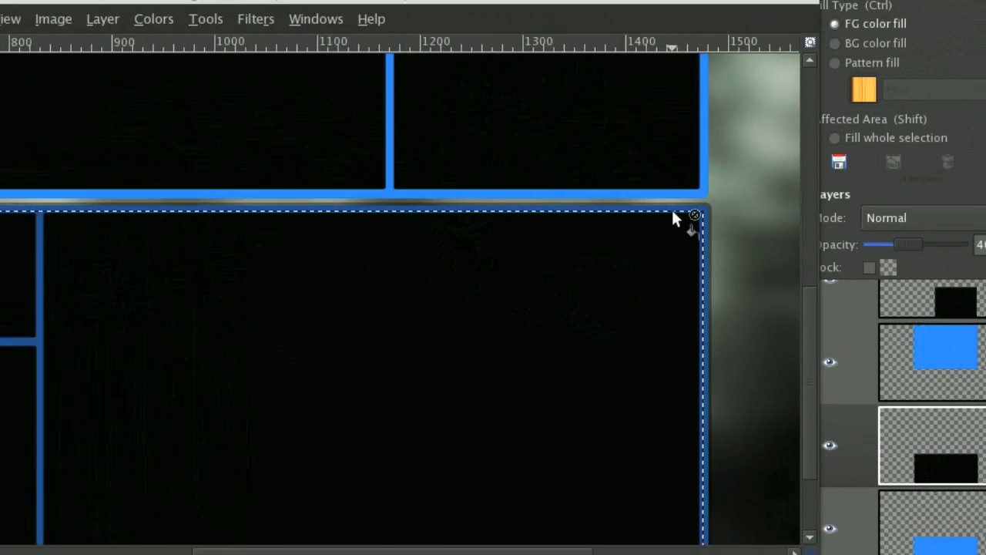
Cut the selected interior out of the black fill layer, leaving only a thin outline.
left_click(892, 143)
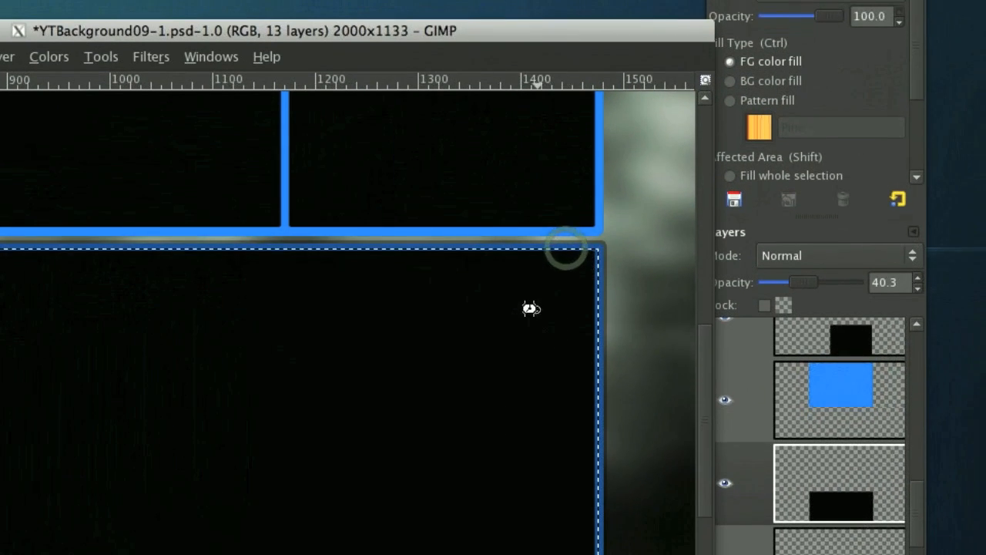
left_click(864, 204)
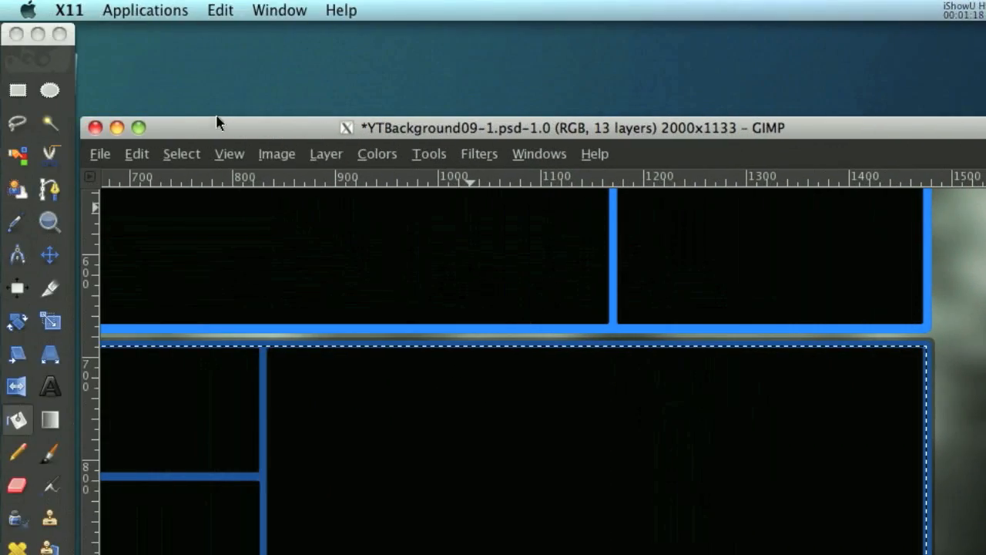
left_click(139, 154)
left_click(175, 287)
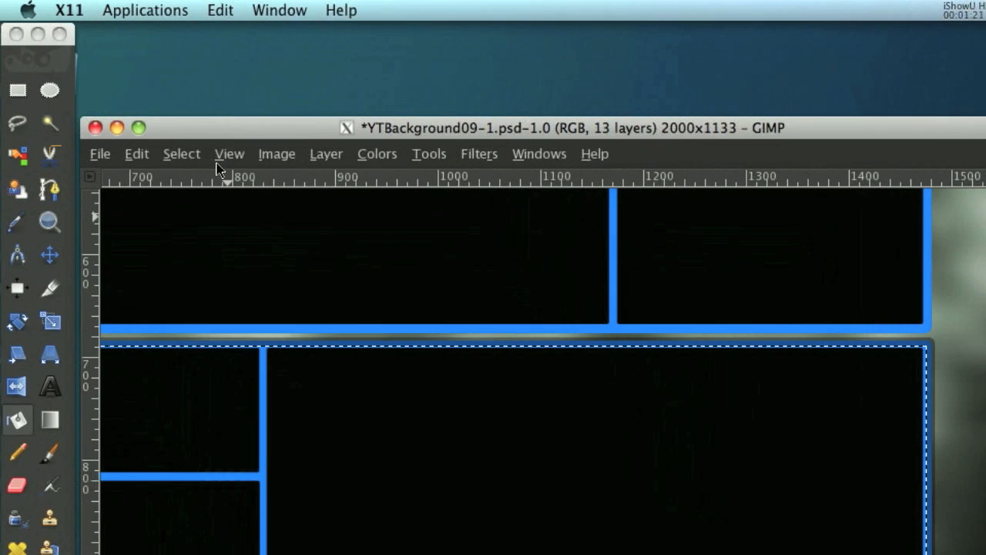
Clear the selection and hide the blue Bottom Square layer.
left_click(181, 154)
left_click(199, 205)
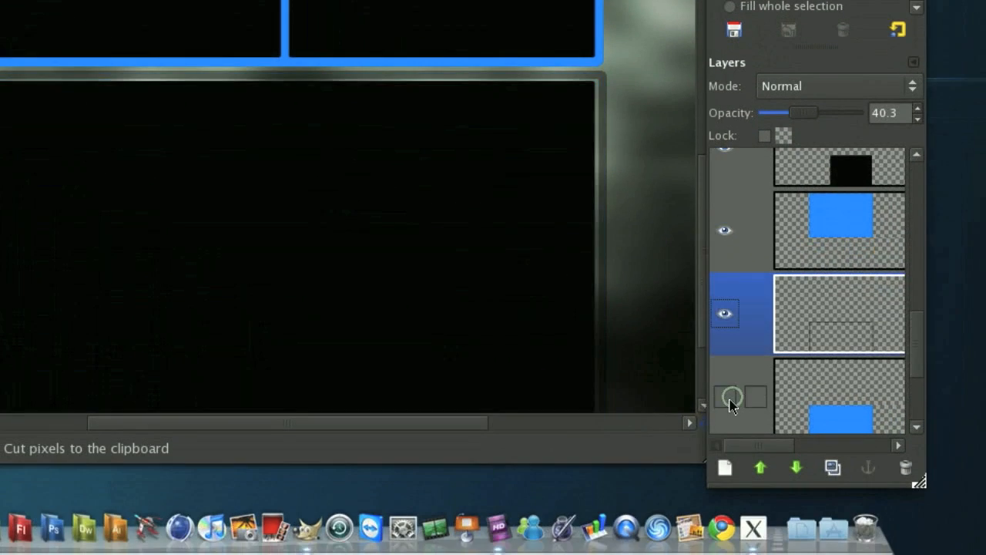
scroll(822, 316, "down", 1)
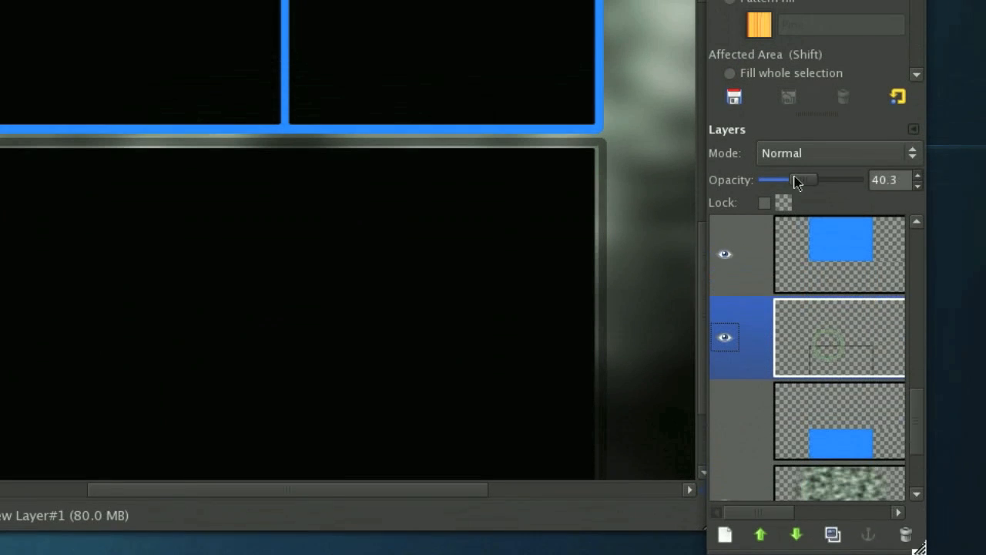
Set the black outline layer's opacity to 100 and check the outline around the lower section.
left_click_drag(796, 111, 976, 107)
scroll(521, 206, "up", 2)
scroll(521, 207, "left", 4)
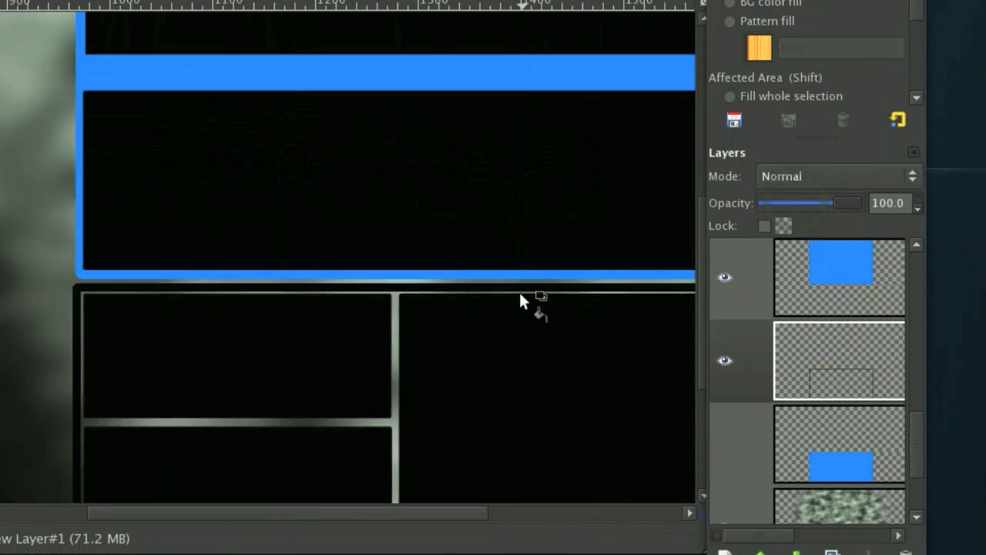
scroll(520, 293, "left", 1)
scroll(520, 294, "right", 2)
scroll(526, 304, "down", 1)
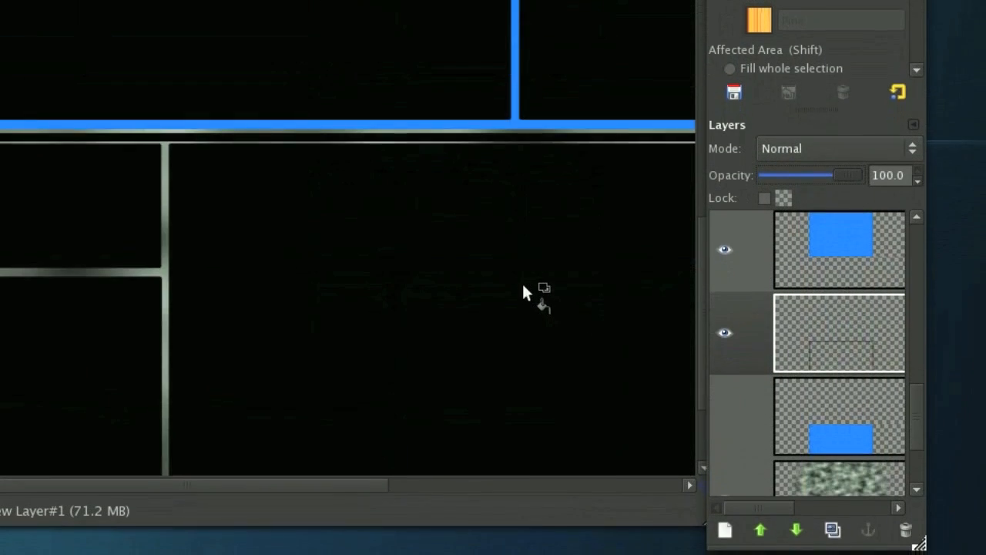
Load the black outline layer's alpha as a selection and grow it slightly.
right_click(811, 305)
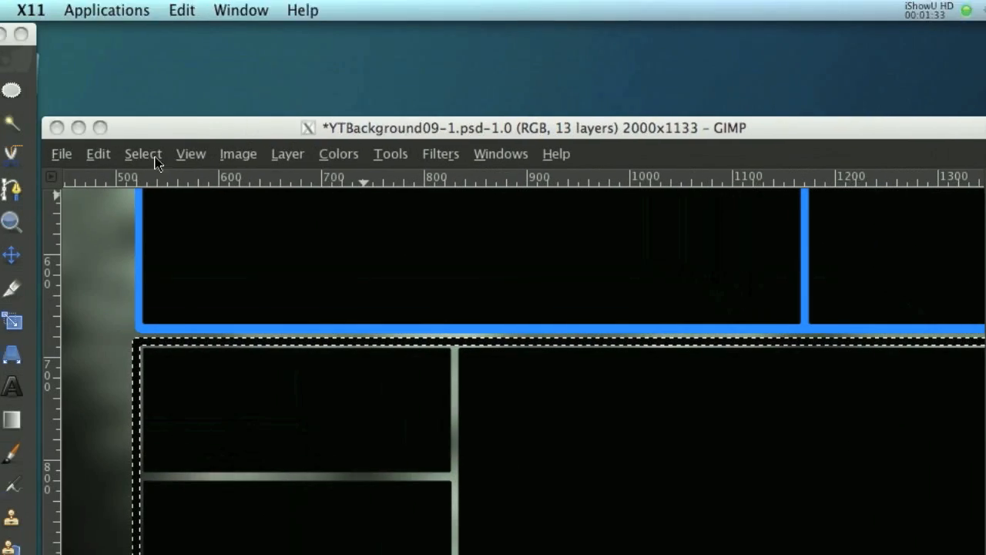
left_click(182, 154)
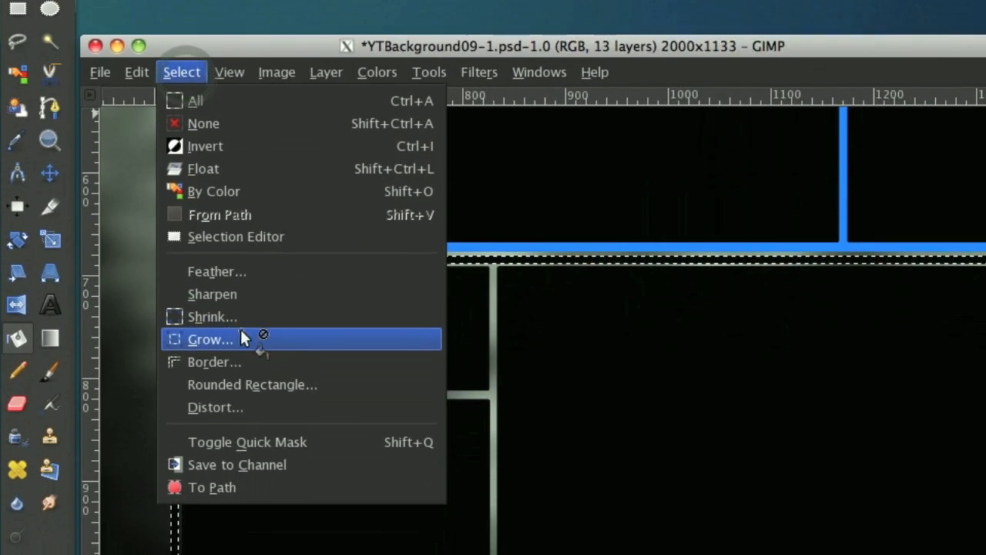
left_click(246, 419)
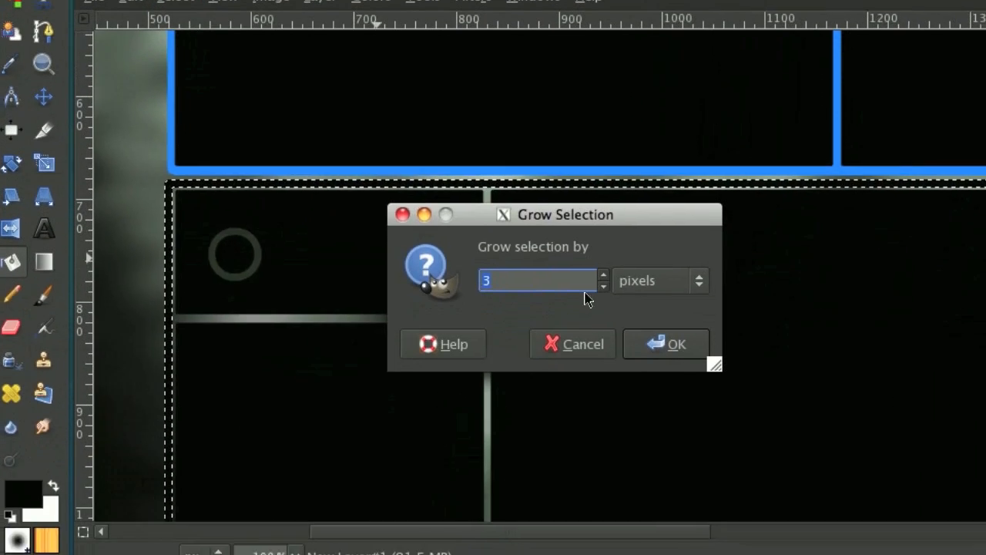
left_click(547, 278)
left_click(614, 340)
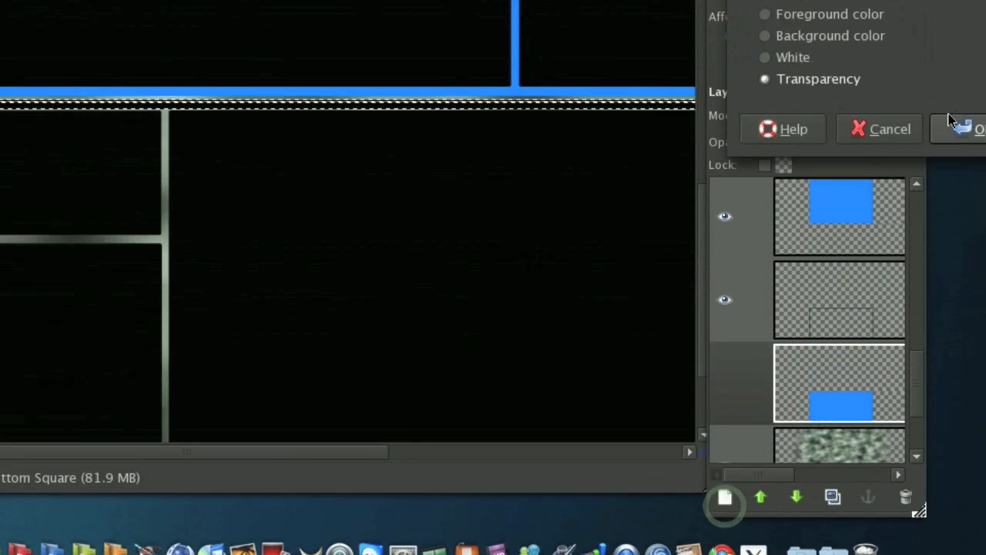
Create a new transparent layer beneath the black outline layer and fill the grown selection on it with white.
left_click(957, 99)
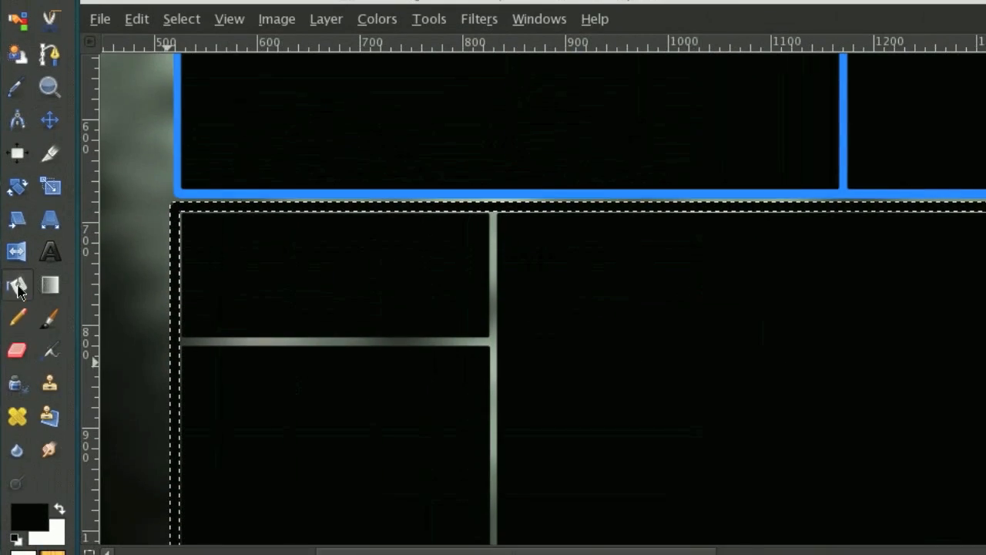
left_click(18, 287)
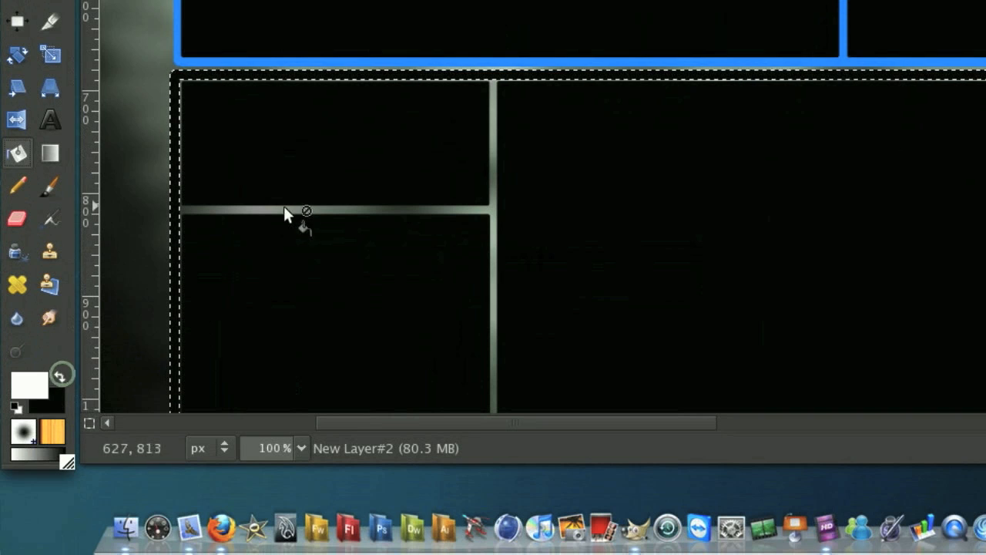
left_click(284, 207)
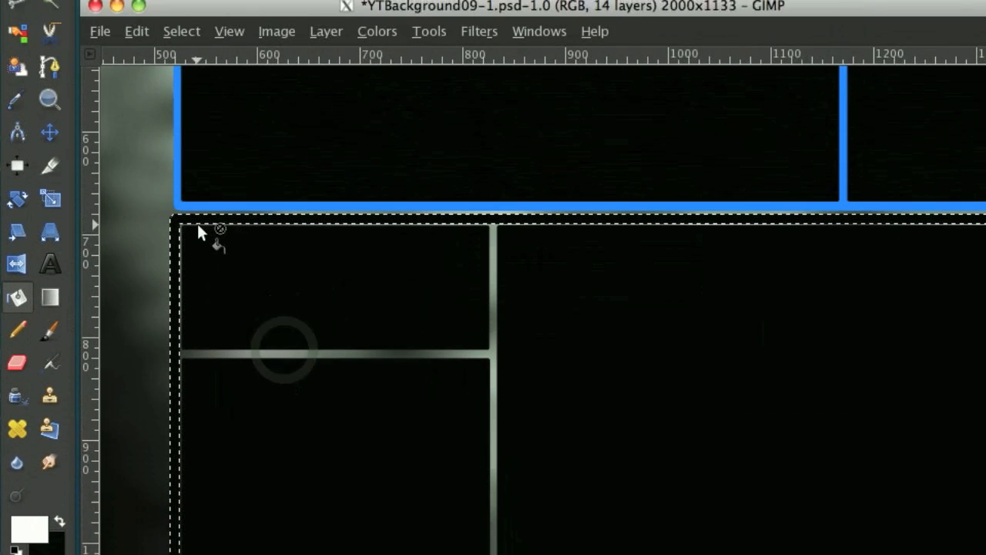
left_click(194, 74)
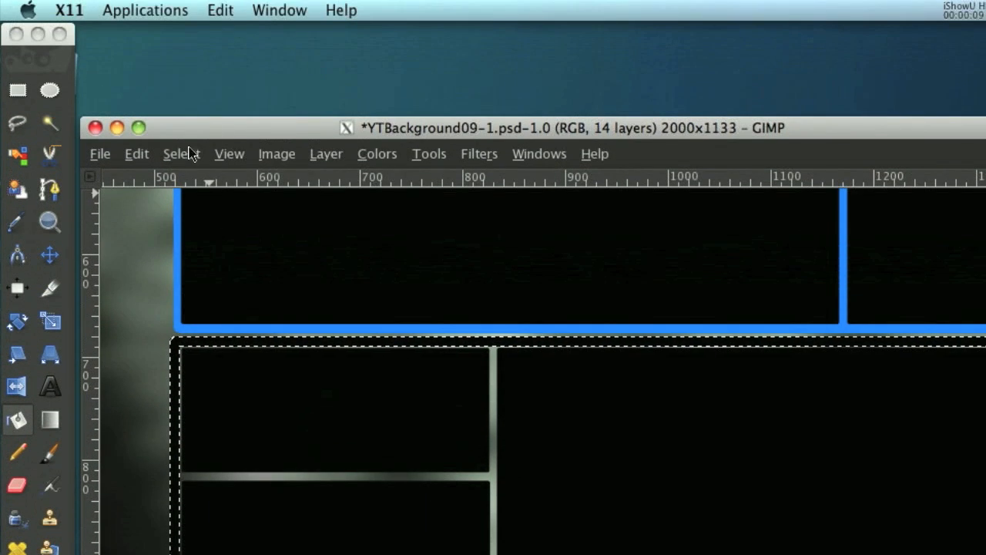
Shrink the selection by 1 pixel, with shrinking from the image border enabled.
left_click(179, 89)
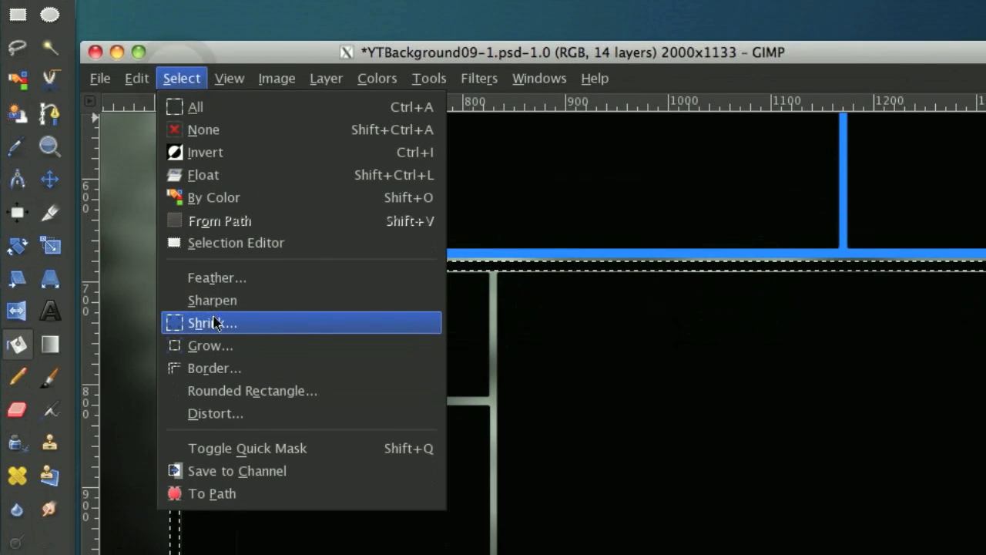
left_click(214, 399)
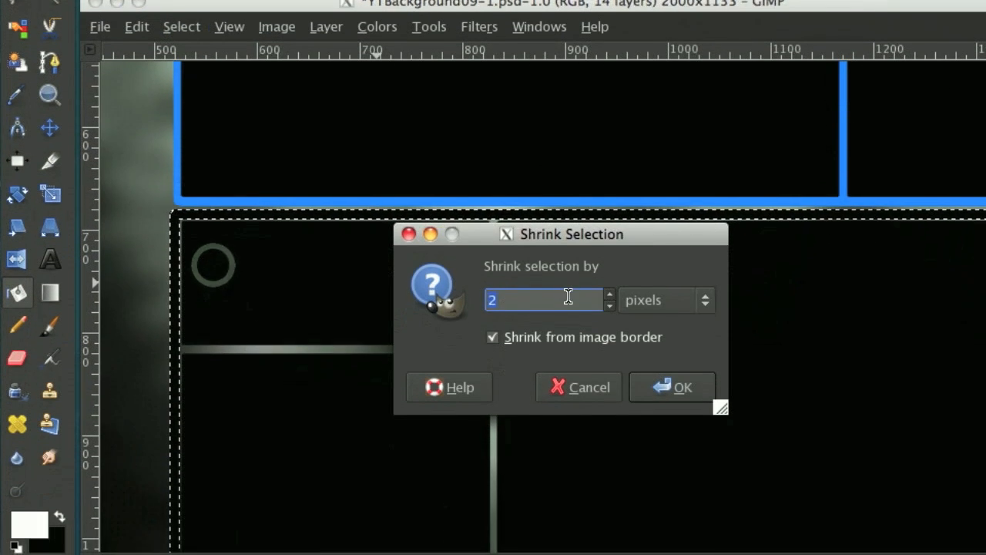
type("1")
left_click(667, 388)
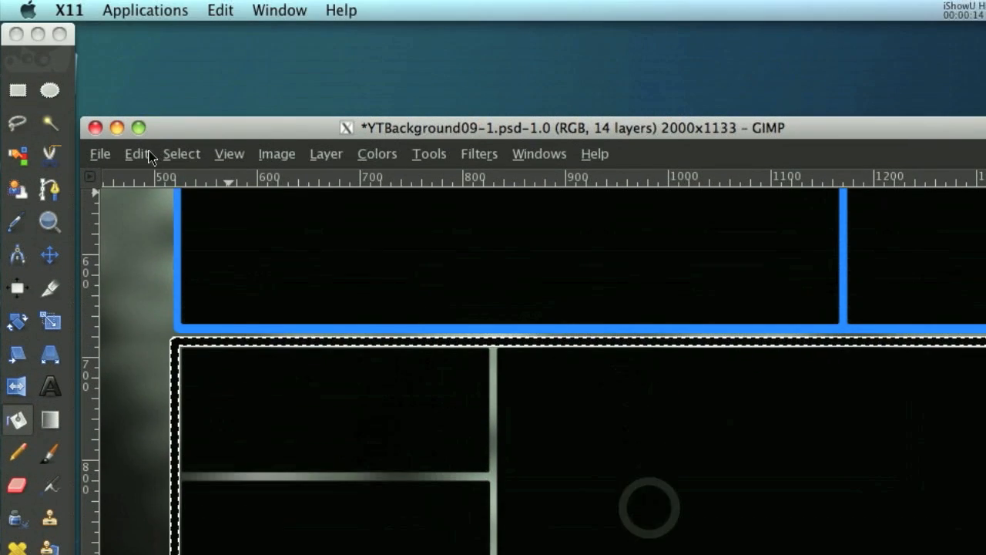
Cut the selected interior out of the white layer to leave a thin white edge, and clear the selection.
left_click(74, 1)
left_click(176, 286)
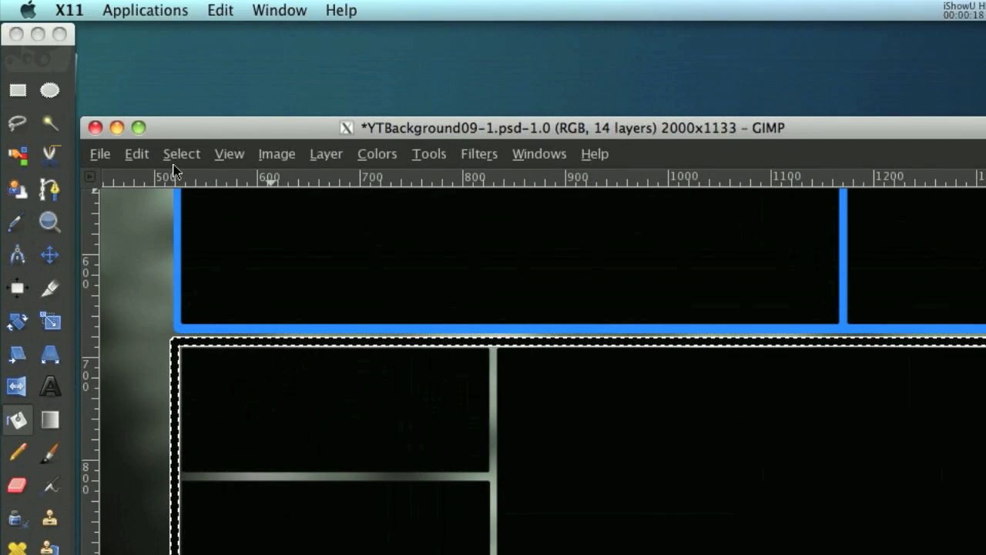
left_click(182, 131)
left_click(196, 204)
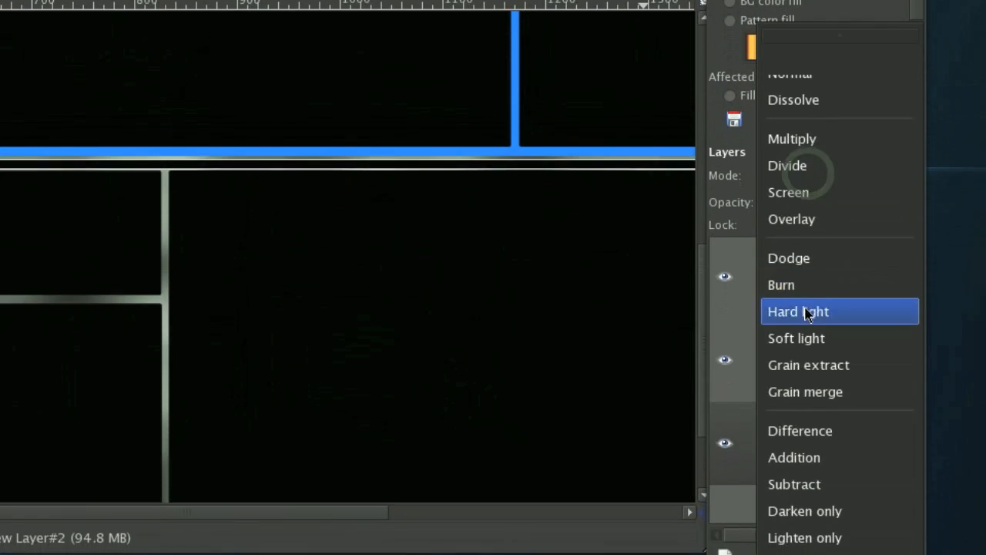
Set the white outline layer to Soft light and reduce the black outline layer's opacity to 30.6, keeping its mode Normal.
left_click(814, 269)
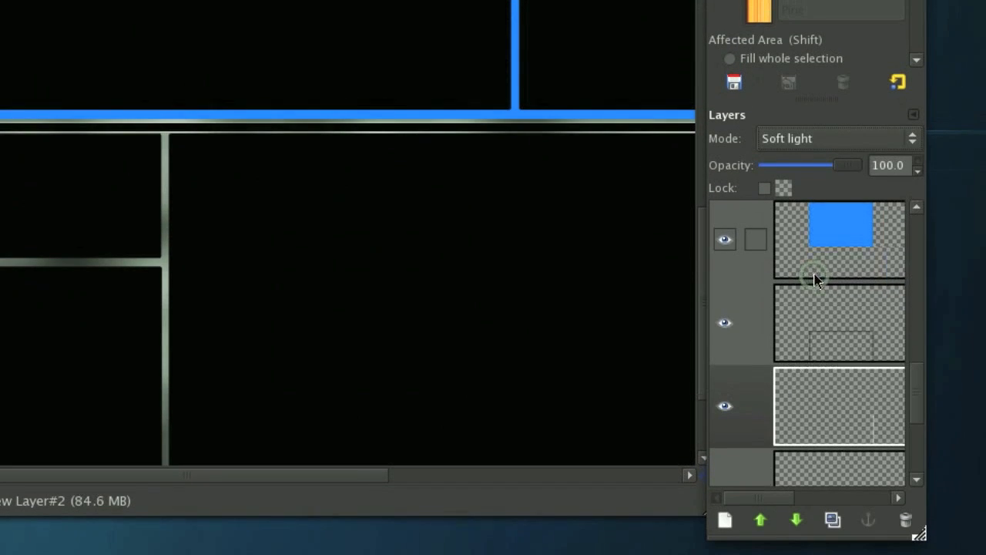
left_click(808, 307)
left_click(836, 136)
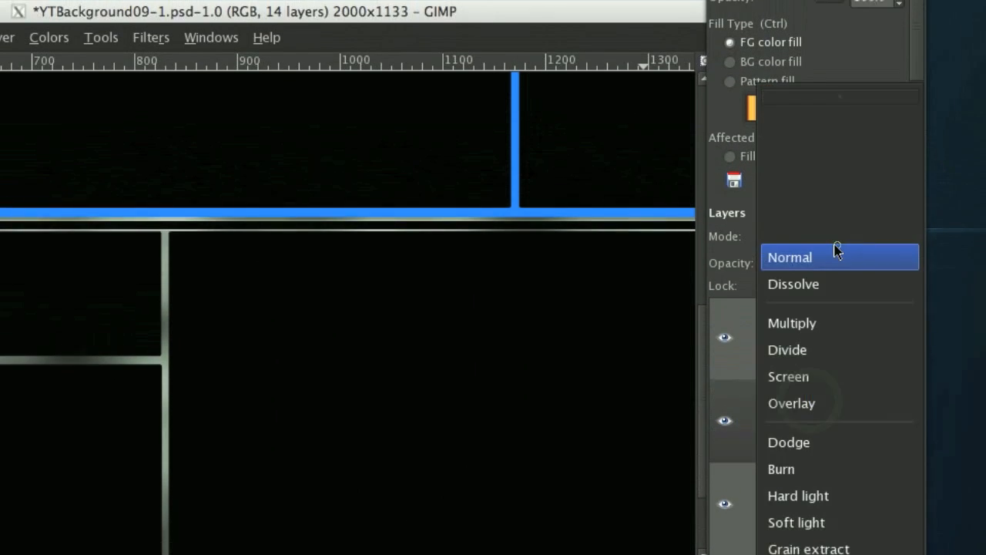
left_click(838, 142)
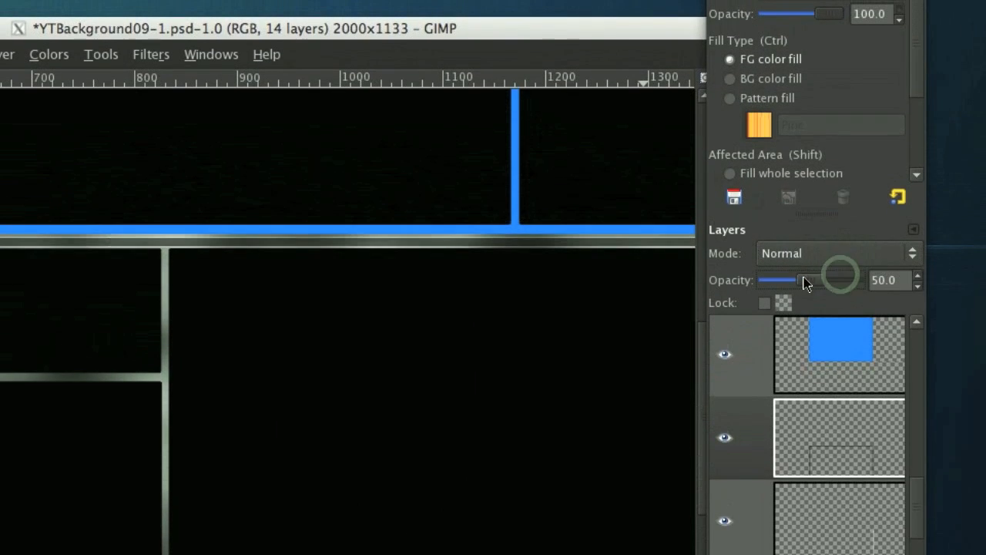
Duplicate the white Soft light outline layer, apply a small-radius Gaussian Blur to the copy, and duplicate the blurred layer.
left_click(847, 511)
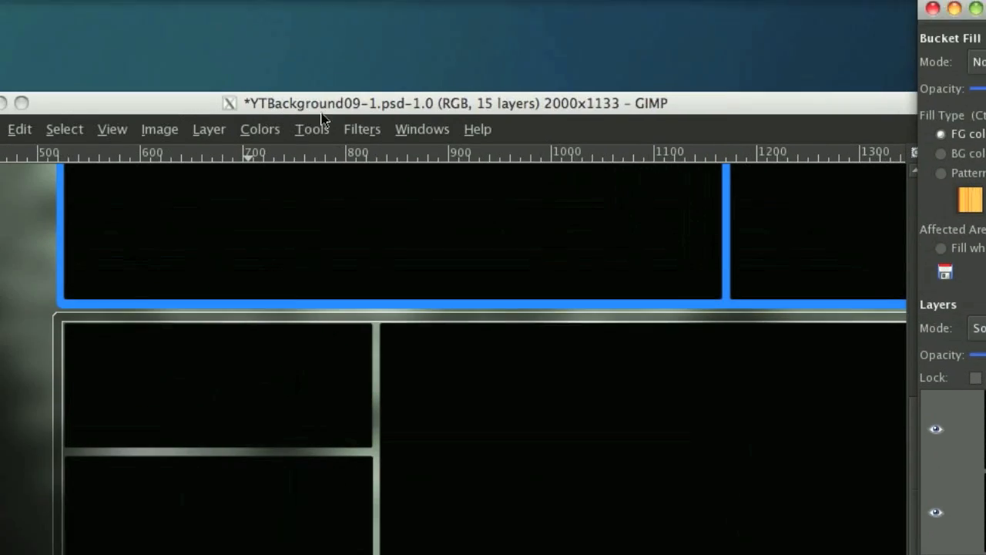
left_click(361, 128)
mouse_move(492, 304)
mouse_move(619, 286)
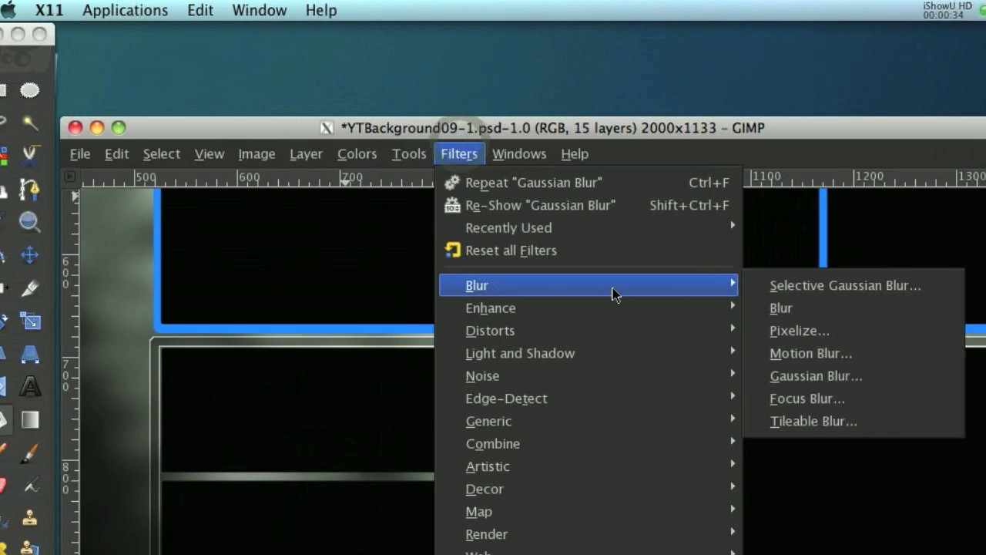
left_click(816, 375)
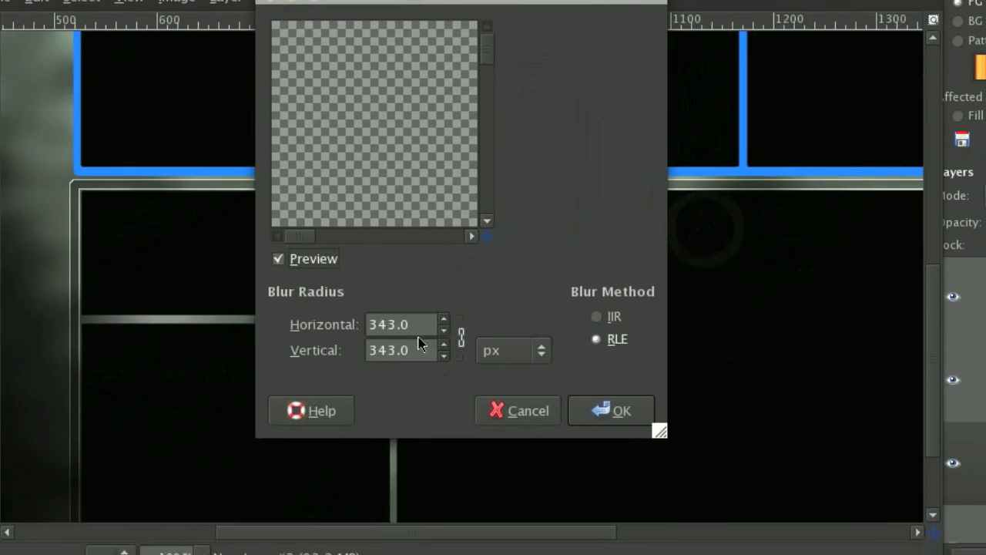
scroll(233, 395, "down", 20)
scroll(477, 294, "down", 20)
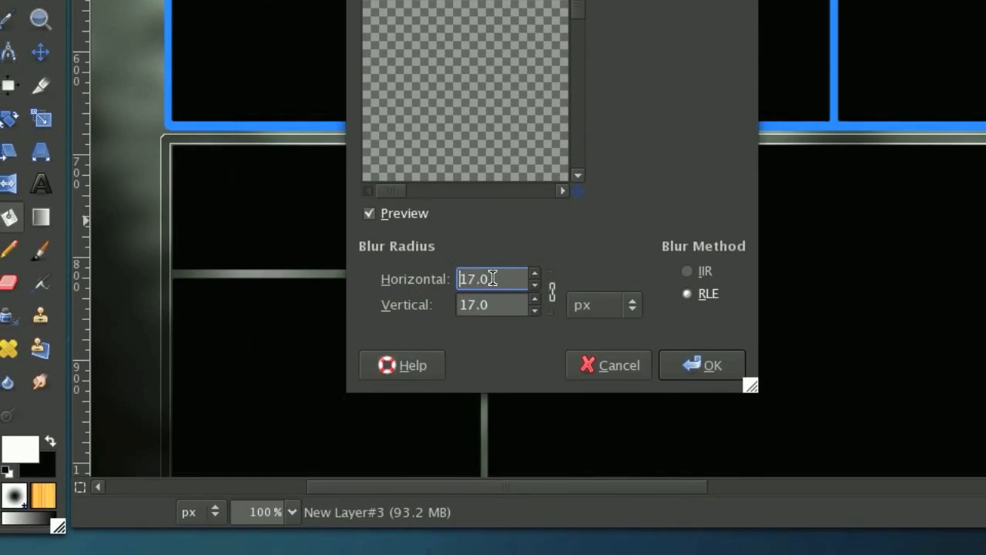
scroll(492, 278, "down", 1)
left_click(697, 365)
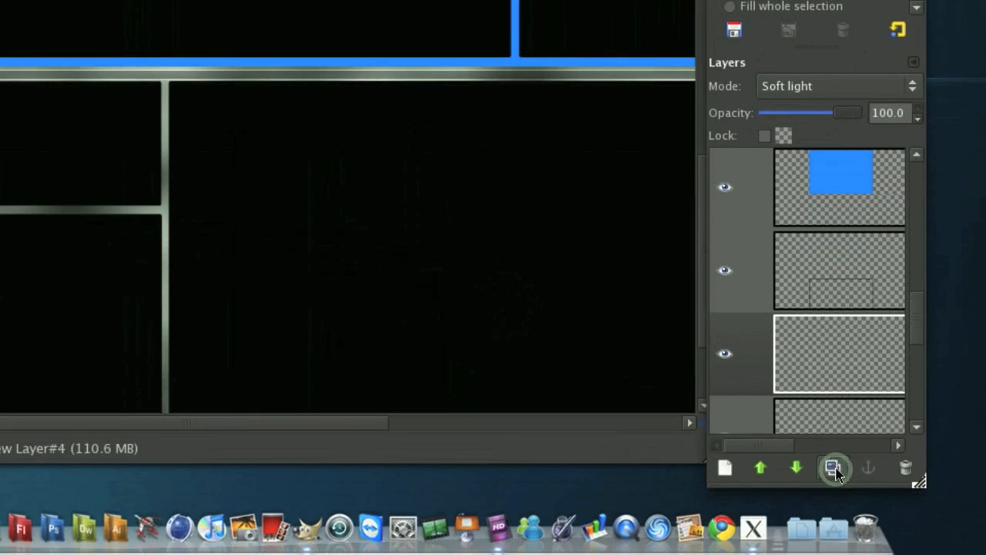
Check the glowing edge along the lower frame and set the black outline layer's opacity to 52.8.
scroll(392, 239, "right", 3)
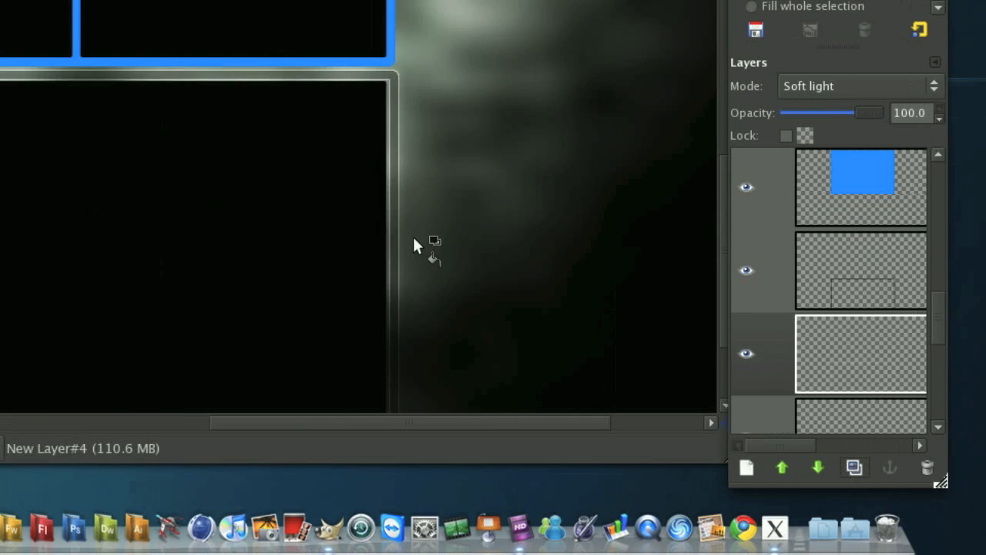
scroll(392, 239, "left", 5)
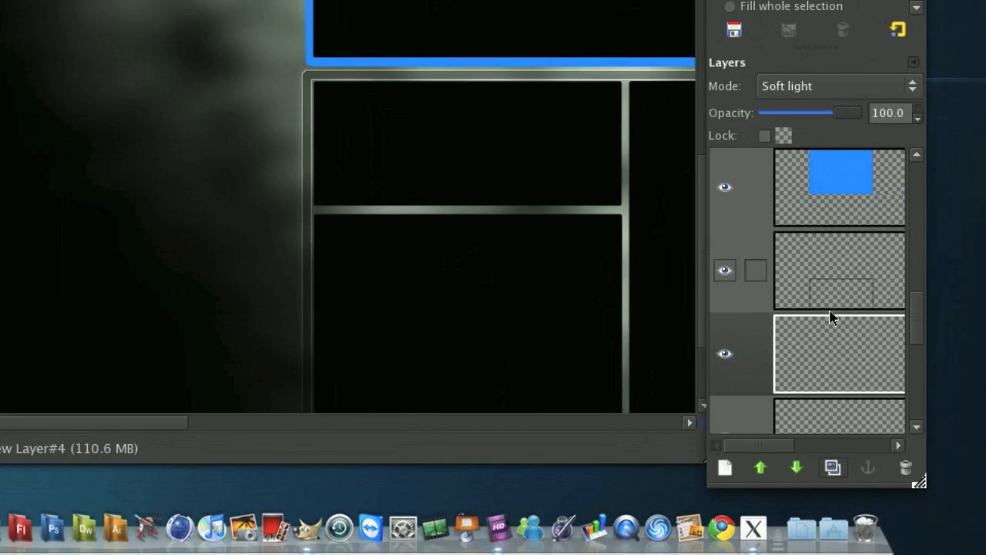
left_click(838, 298)
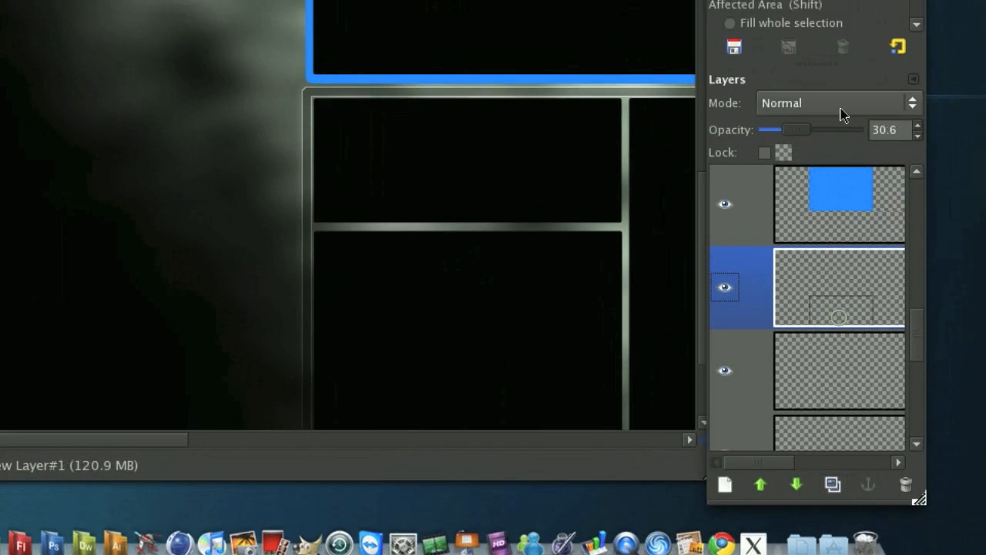
left_click_drag(795, 114, 797, 113)
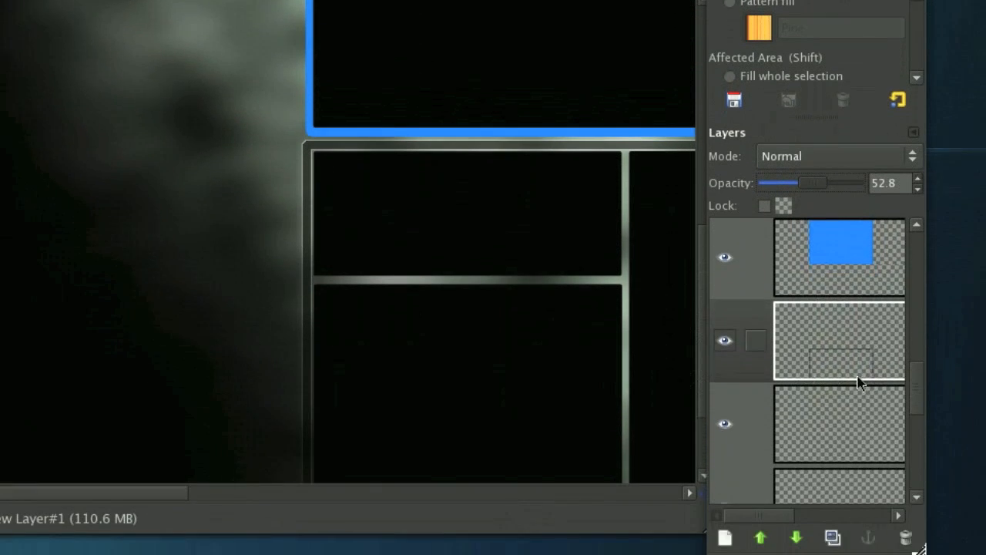
Load the black outline layer's alpha as a selection and add a new transparent layer above it.
right_click(858, 463)
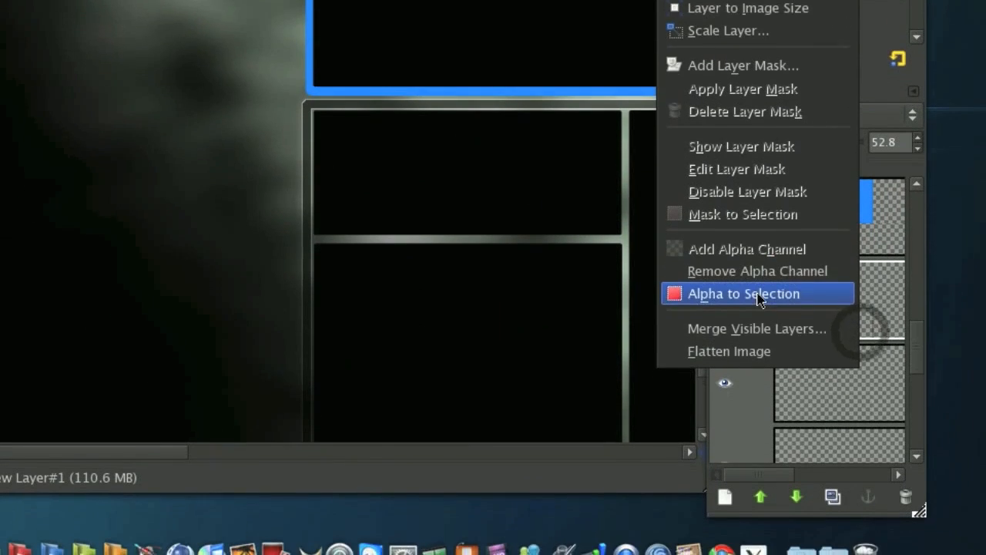
left_click(776, 299)
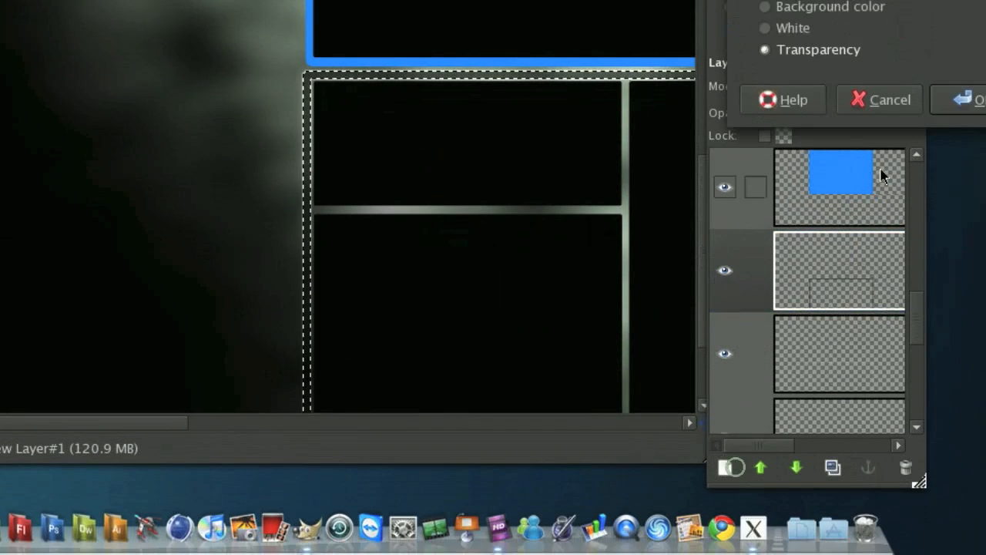
left_click(980, 96)
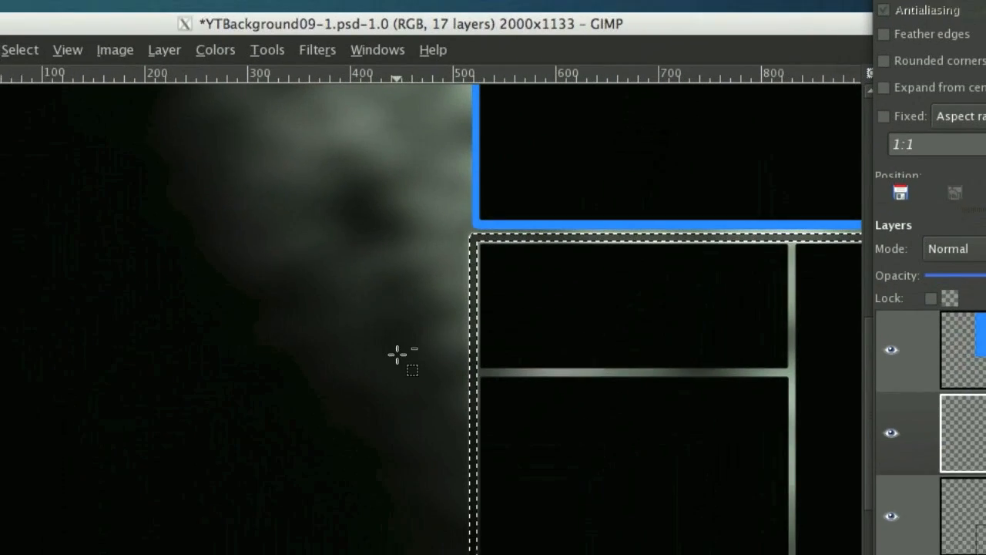
Intersect the selection with a rectangle over the frame's upper part and apply a white FG to Transparent linear gradient fading upward.
left_click_drag(231, 458, 980, 539)
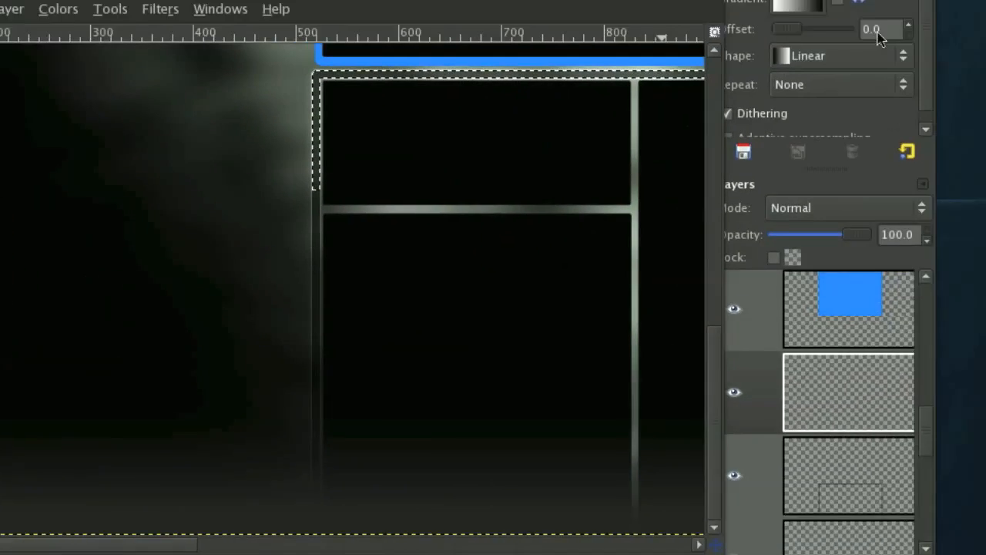
left_click(794, 138)
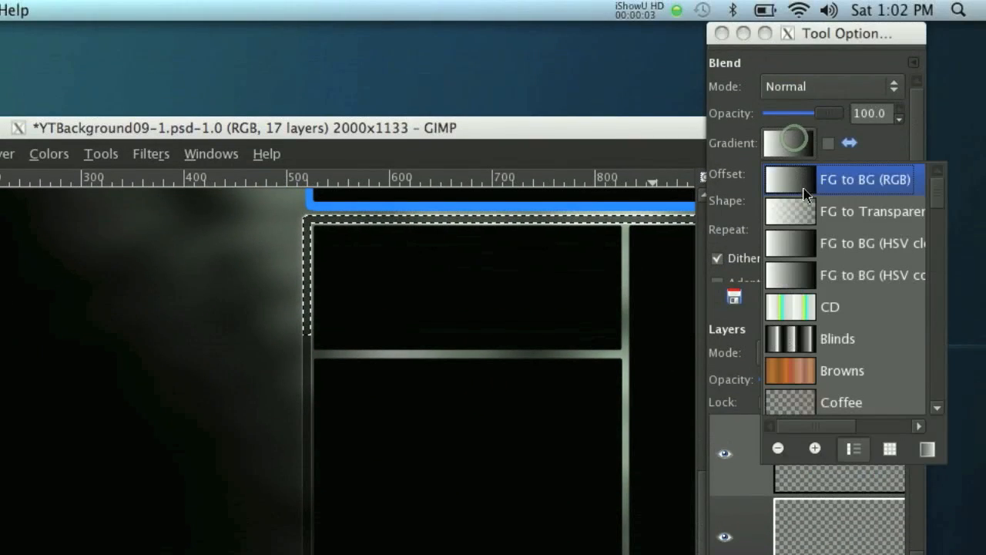
left_click_drag(520, 379, 490, 157)
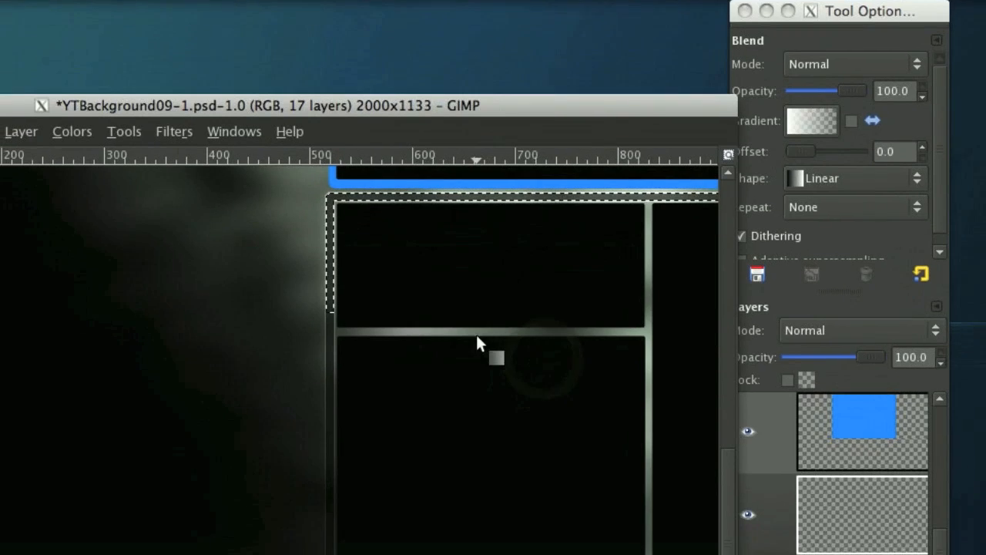
left_click_drag(477, 337, 493, 227)
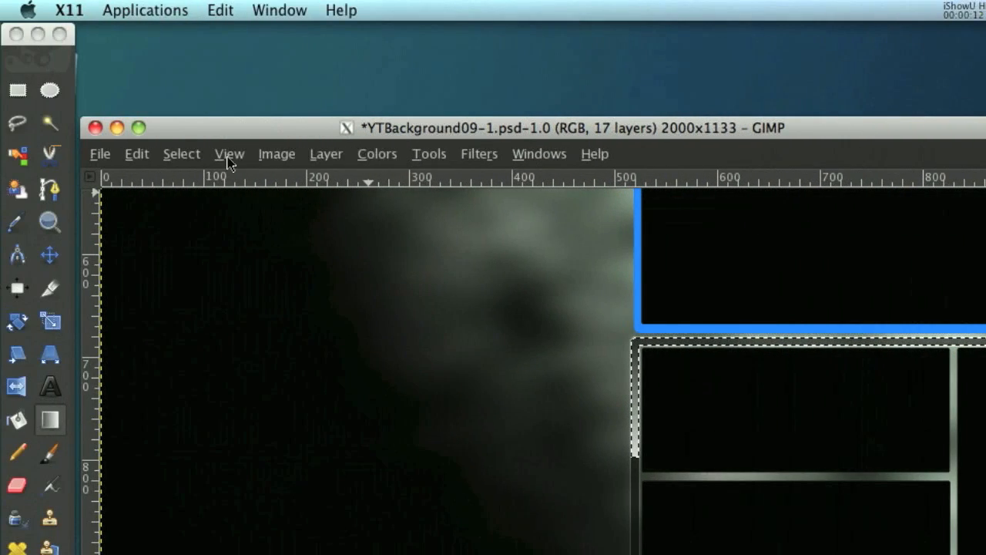
Clear the selection and set the gradient layer's opacity to 41.7.
left_click(202, 156)
left_click(194, 197)
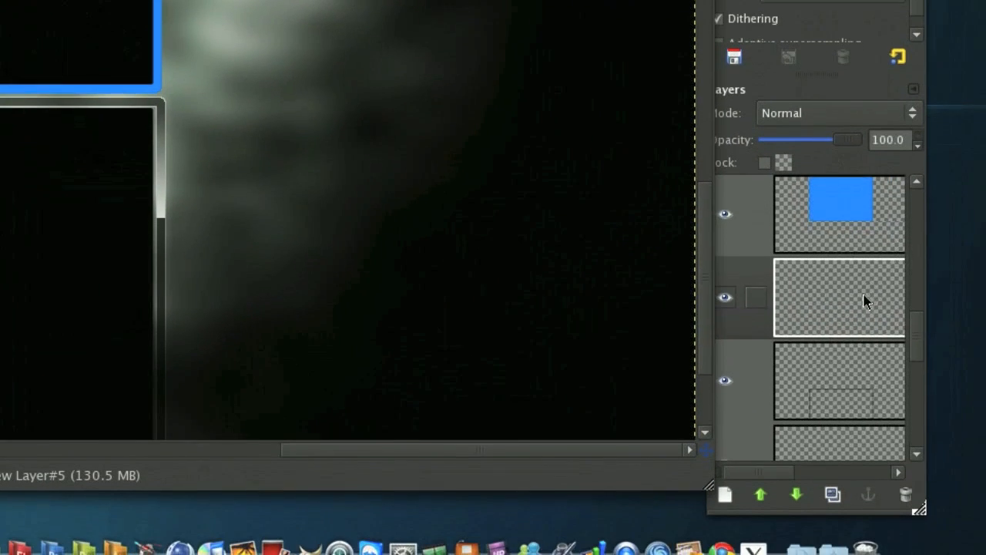
left_click(863, 303)
left_click_drag(834, 141, 809, 146)
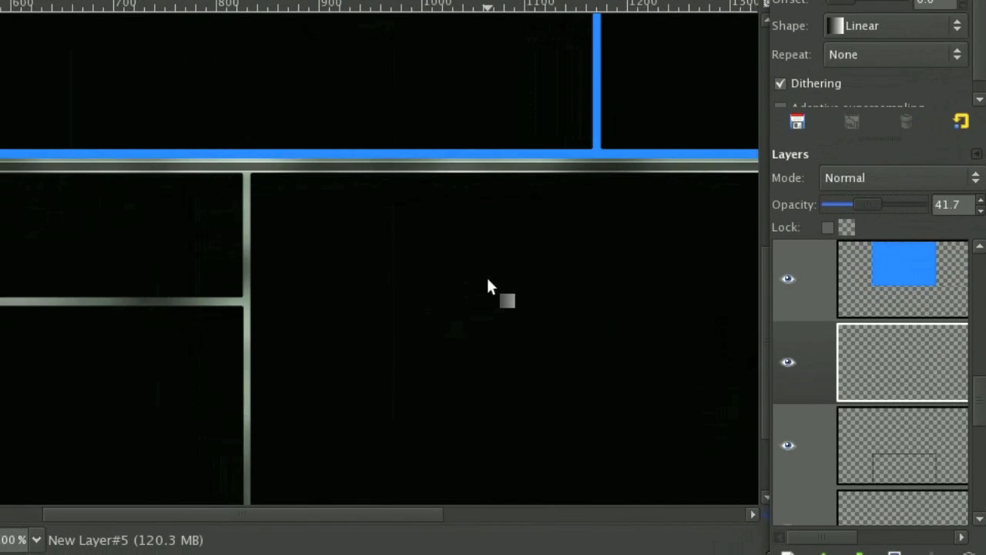
scroll(491, 279, "up", 1)
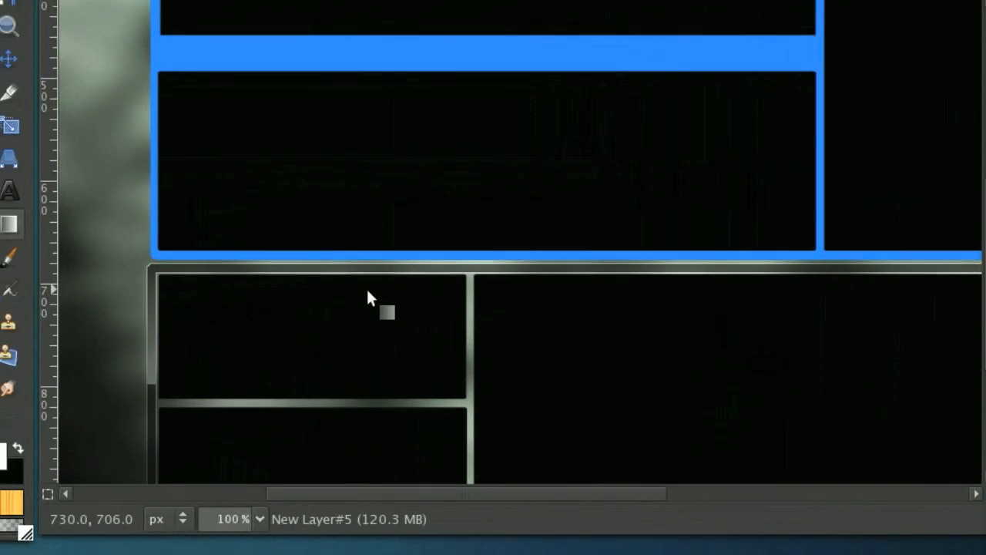
scroll(409, 284, "down", 2)
scroll(409, 278, "up", 3)
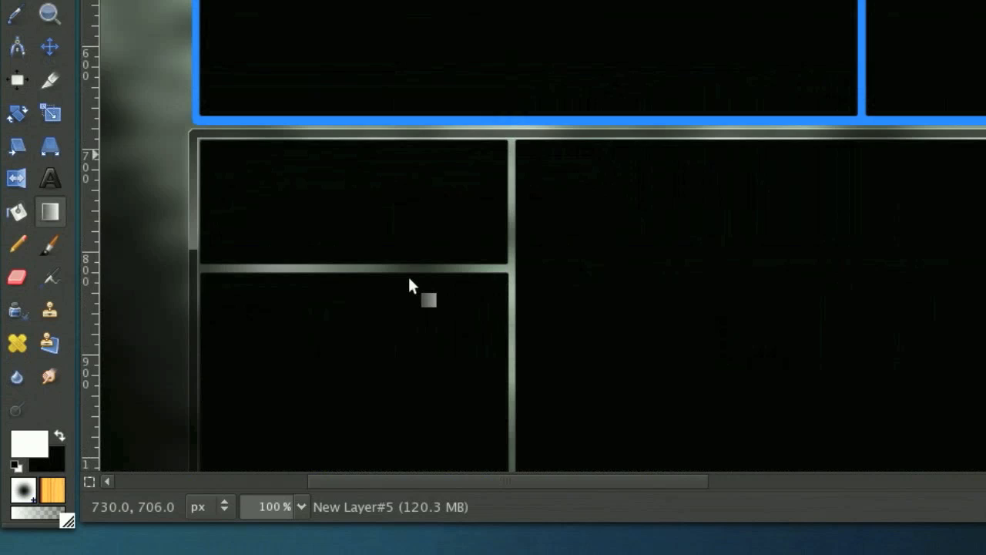
scroll(409, 278, "up", 4)
scroll(220, 248, "down", 2)
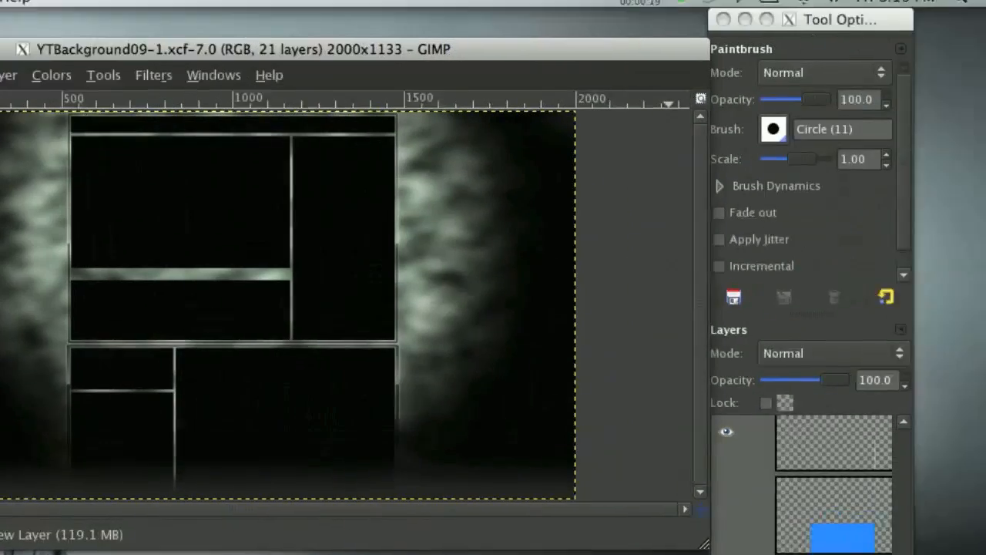
Browse the image files and open 20.png as a new layer in the background.
left_click(0, 86)
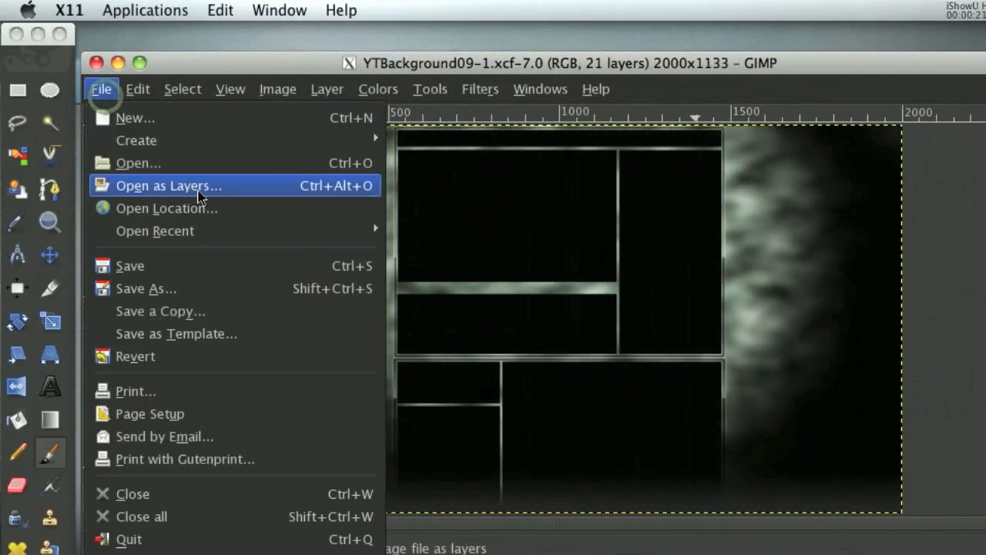
left_click(199, 191)
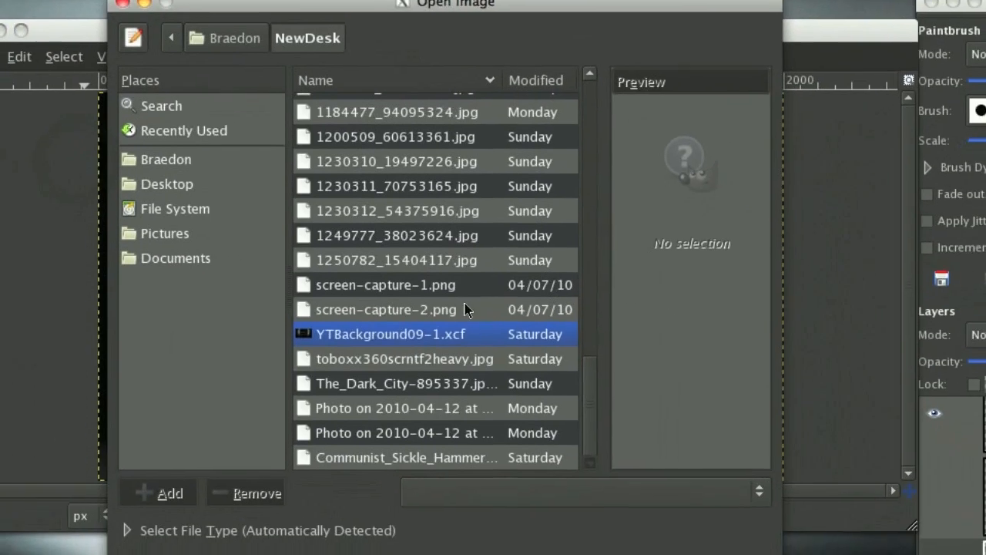
left_click(465, 309)
scroll(463, 315, "up", 3)
left_click(459, 321)
scroll(414, 261, "up", 4)
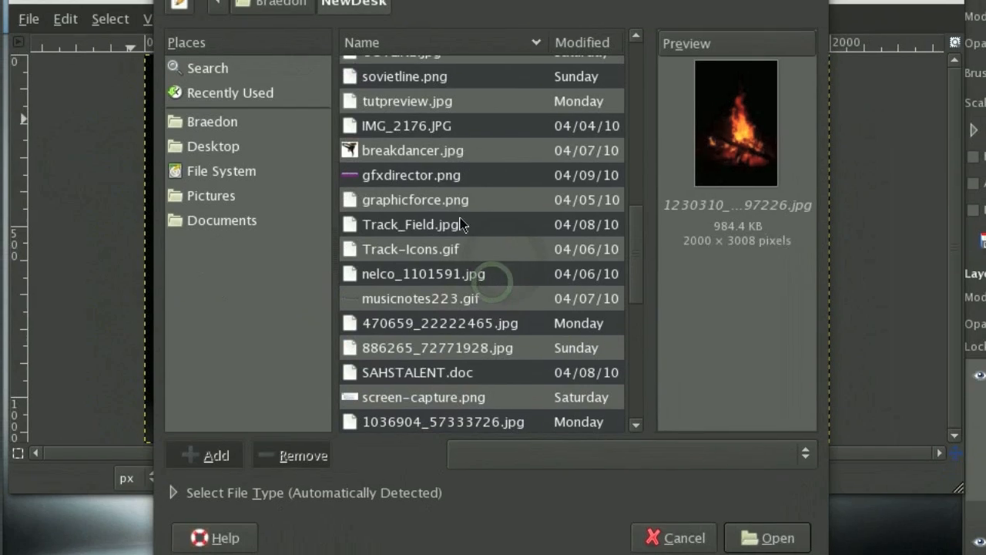
left_click(461, 223)
scroll(466, 238, "up", 5)
scroll(457, 238, "up", 1)
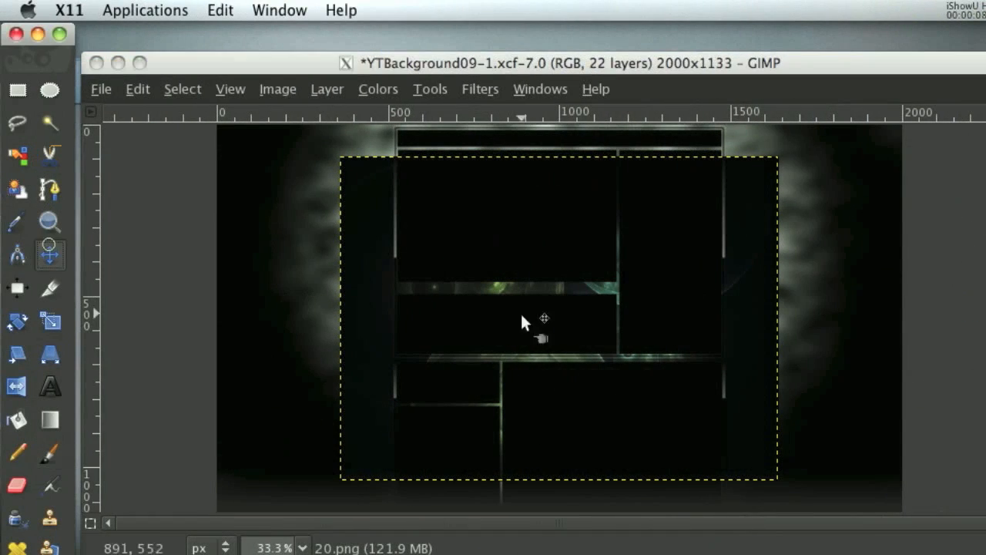
Set the 20.png layer's mode to Screen and position the image and its copy over the clouds beside the frame.
left_click_drag(289, 217, 291, 247)
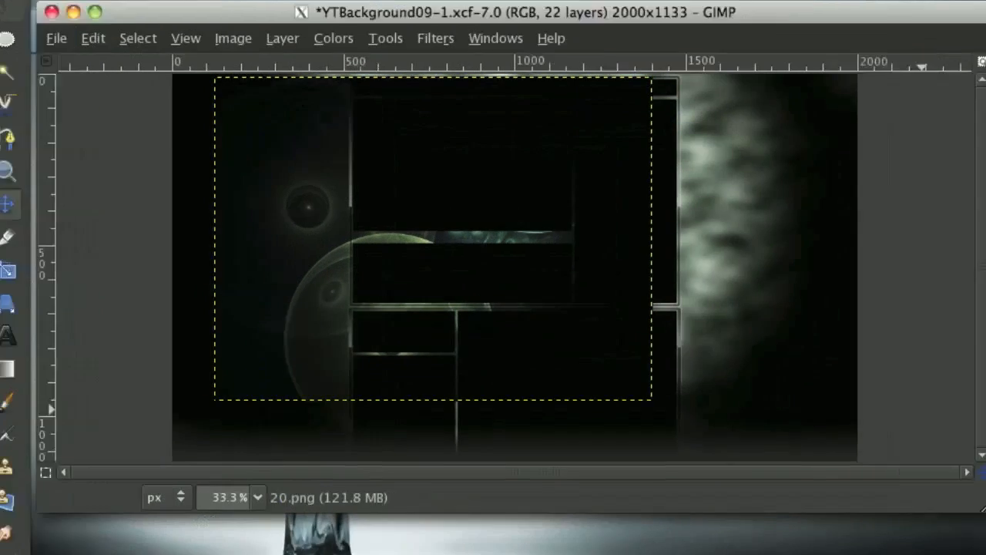
left_click(791, 259)
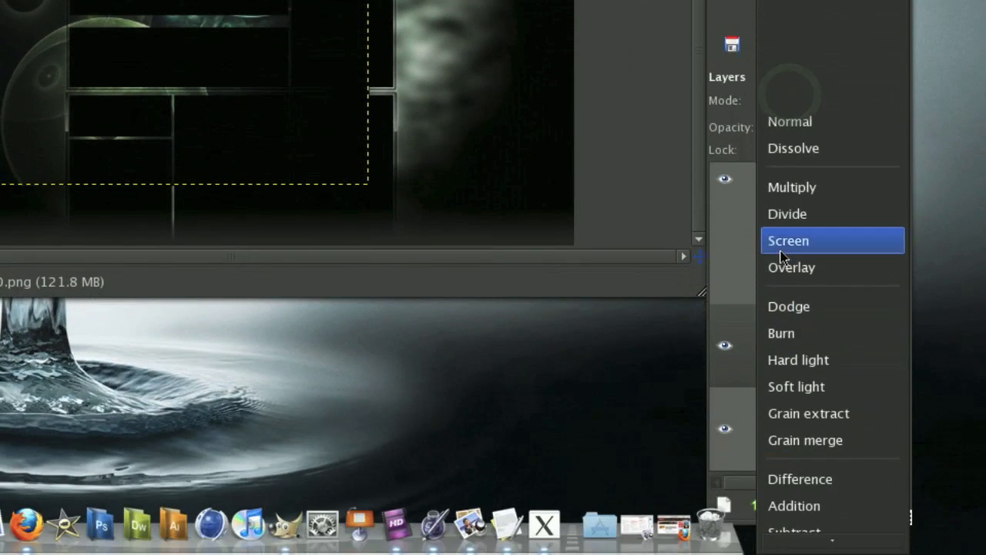
left_click(792, 399)
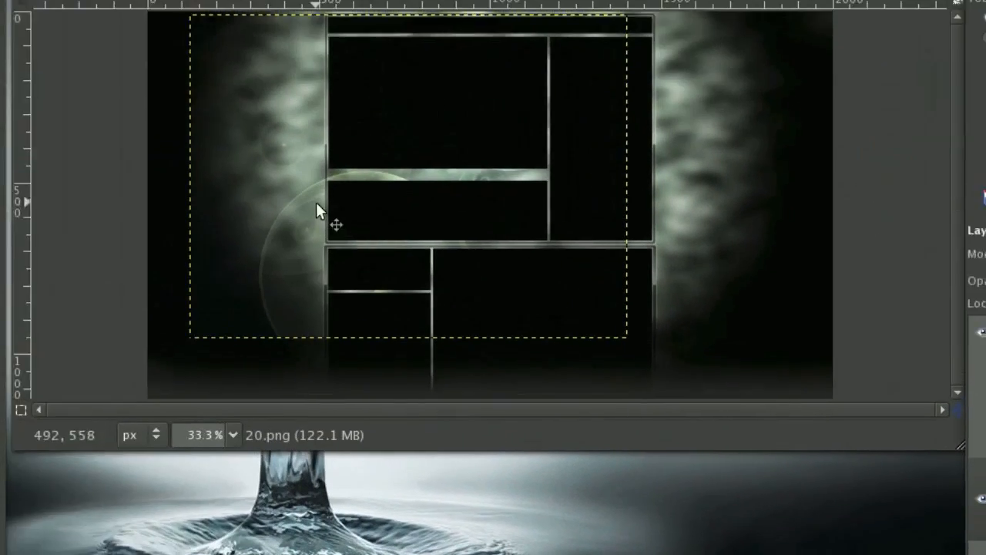
left_click_drag(57, 114, 58, 123)
left_click_drag(385, 276, 392, 286)
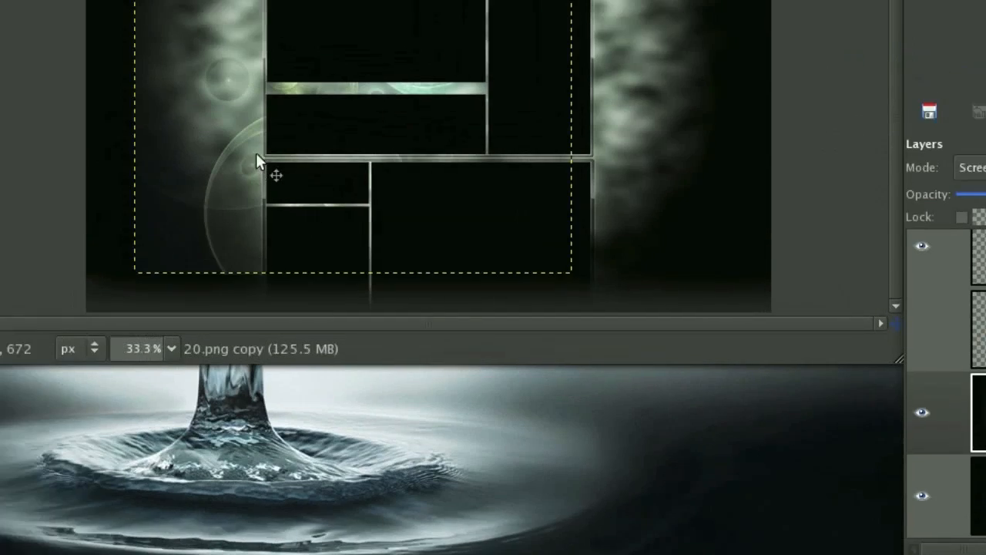
left_click_drag(55, 81, 384, 256)
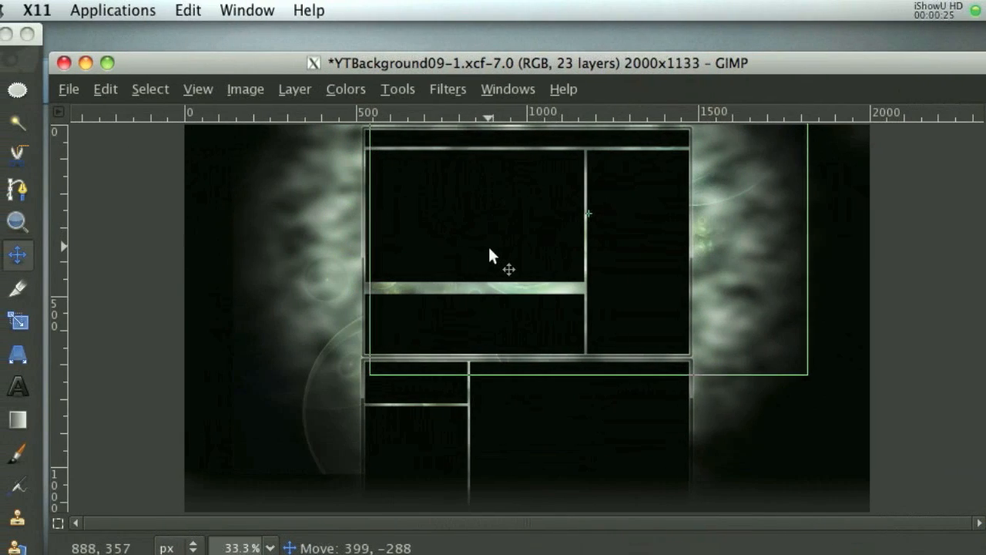
left_click_drag(489, 249, 494, 247)
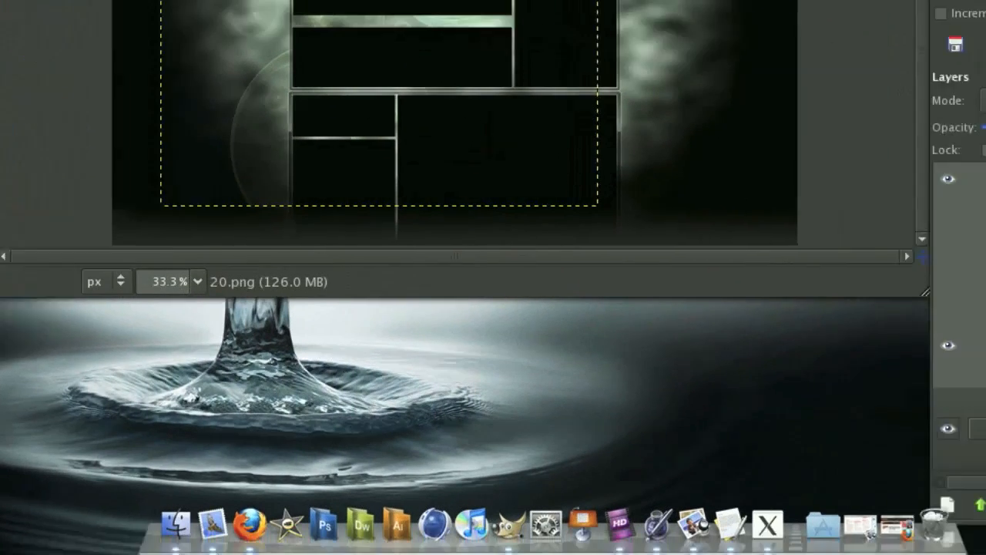
Add an alpha channel to the lower 20.png layer and erase its hard edges with the Circle Fuzzy (19) brush at scale 10.
right_click(809, 443)
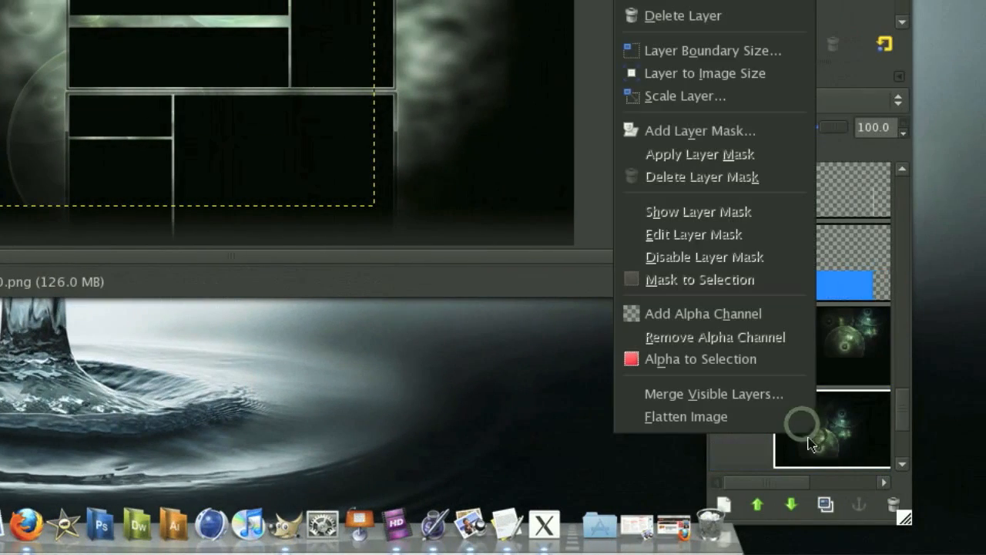
left_click(702, 310)
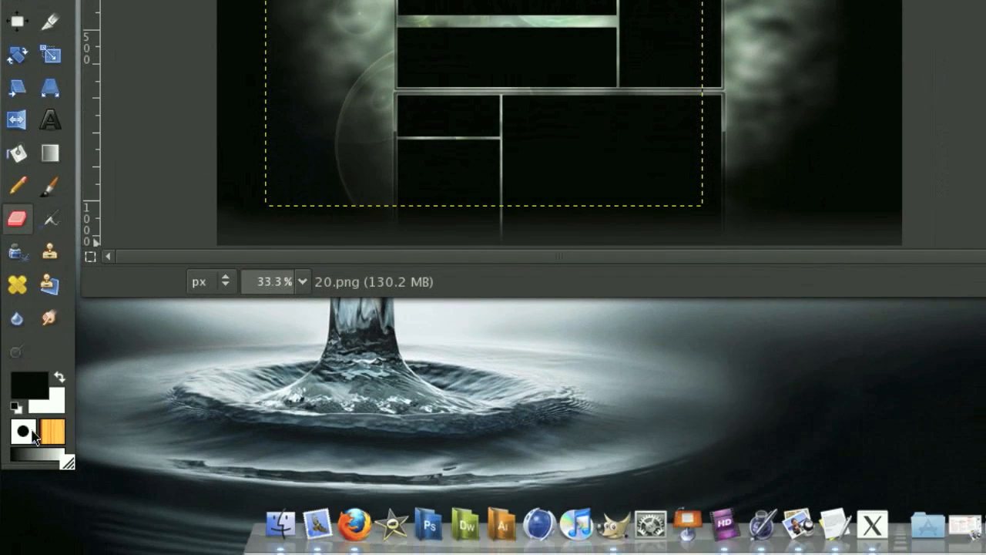
scroll(282, 183, "down", 6)
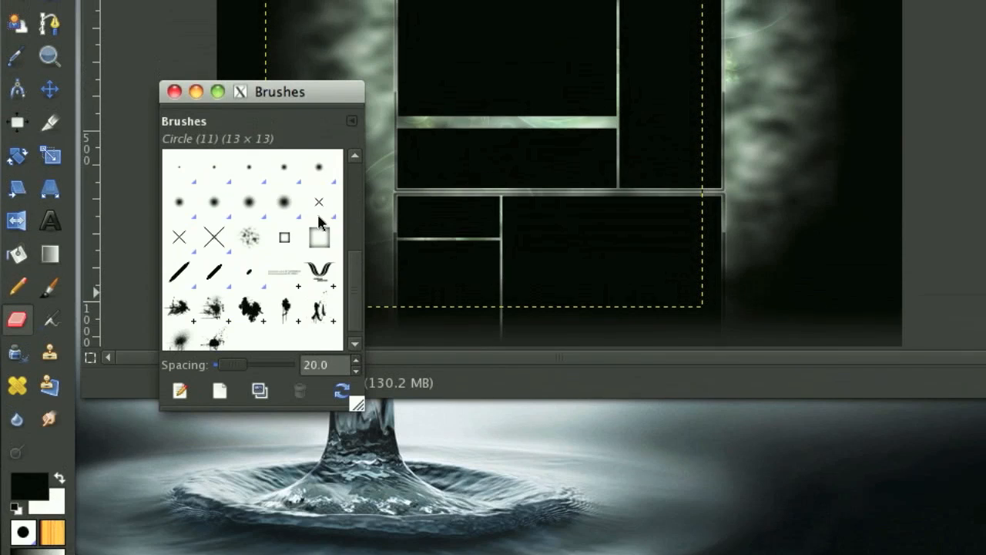
left_click(281, 110)
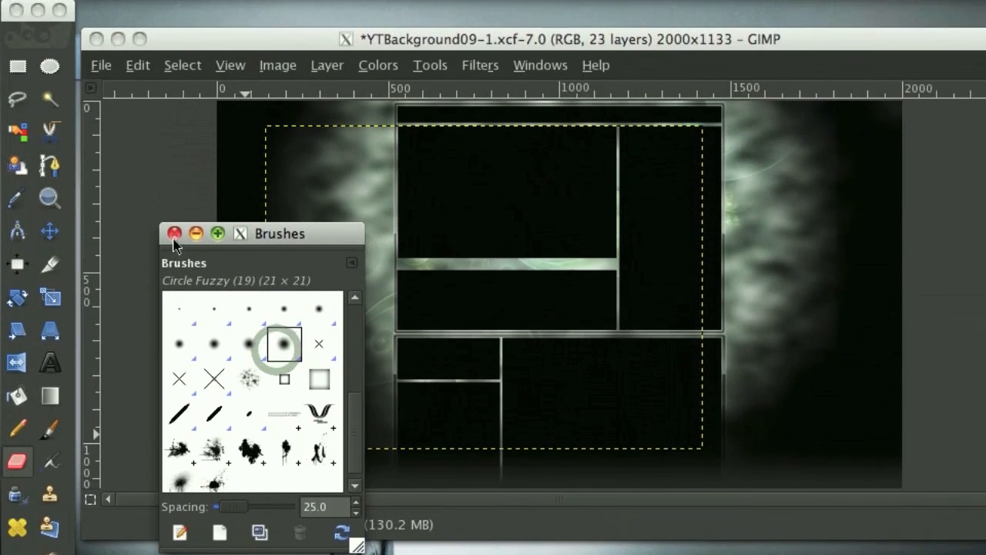
left_click(174, 135)
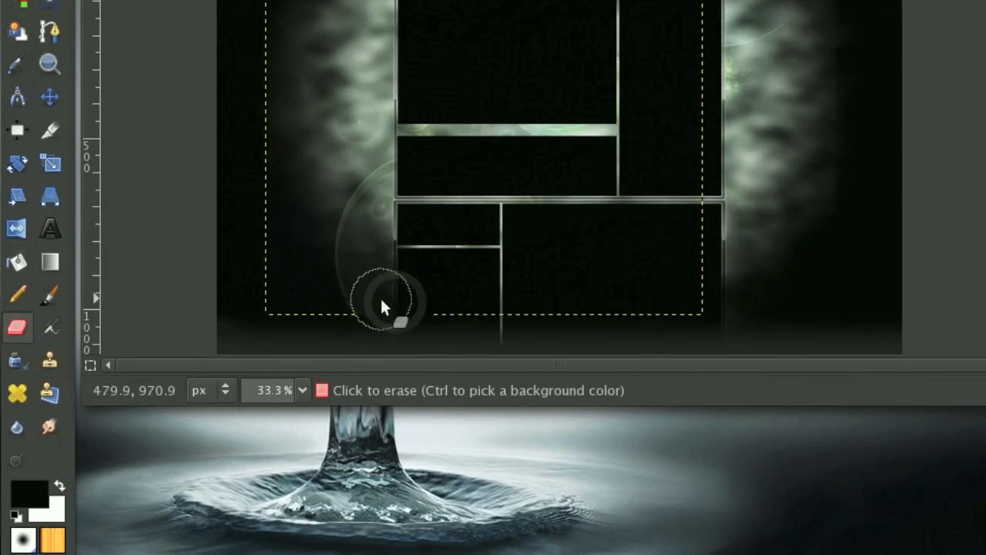
left_click_drag(382, 300, 394, 270)
mouse_move(370, 319)
left_mouse_down()
mouse_move(334, 308)
mouse_move(463, 277)
mouse_move(357, 317)
left_mouse_up()
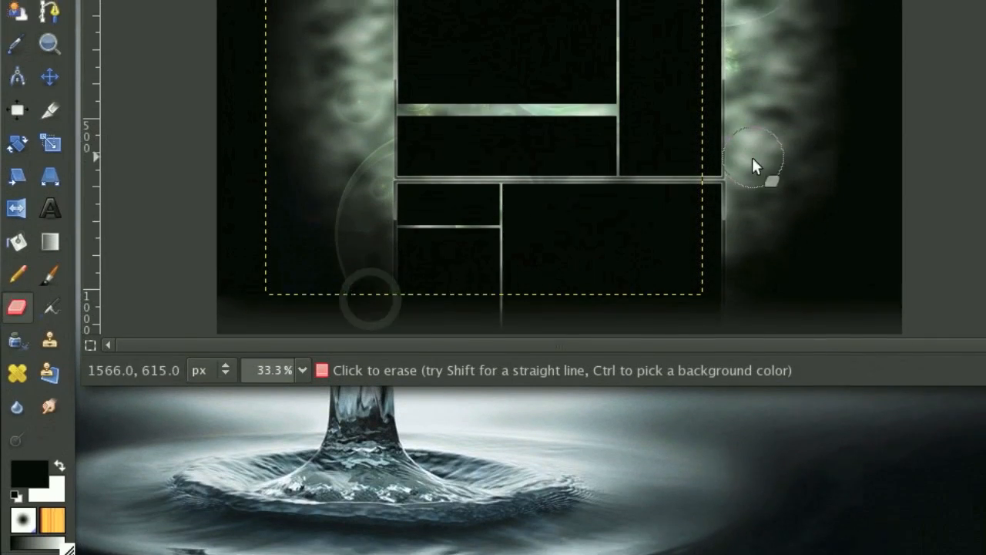
Make the hidden blue Top Square and Bottom Square layers visible again.
scroll(791, 387, "down", 4)
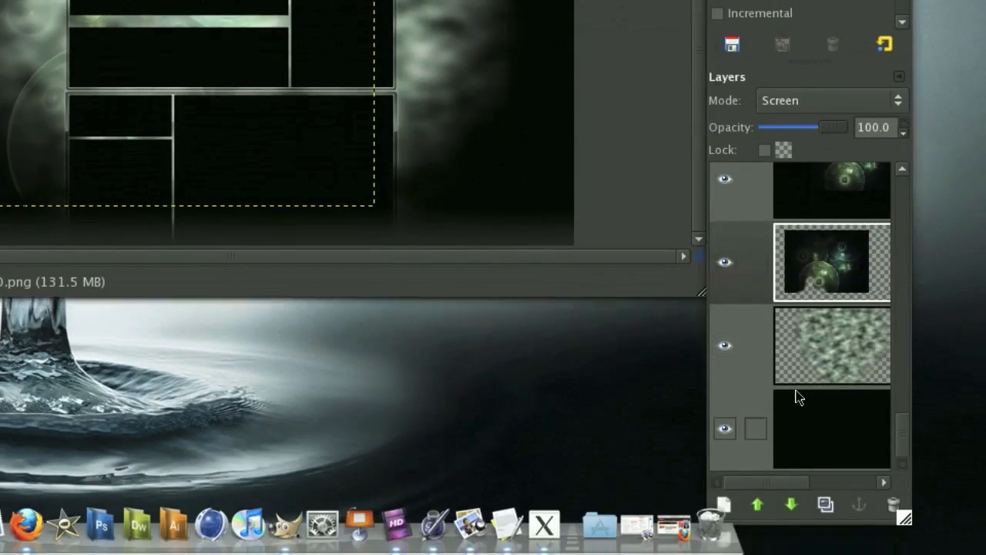
left_click(797, 397)
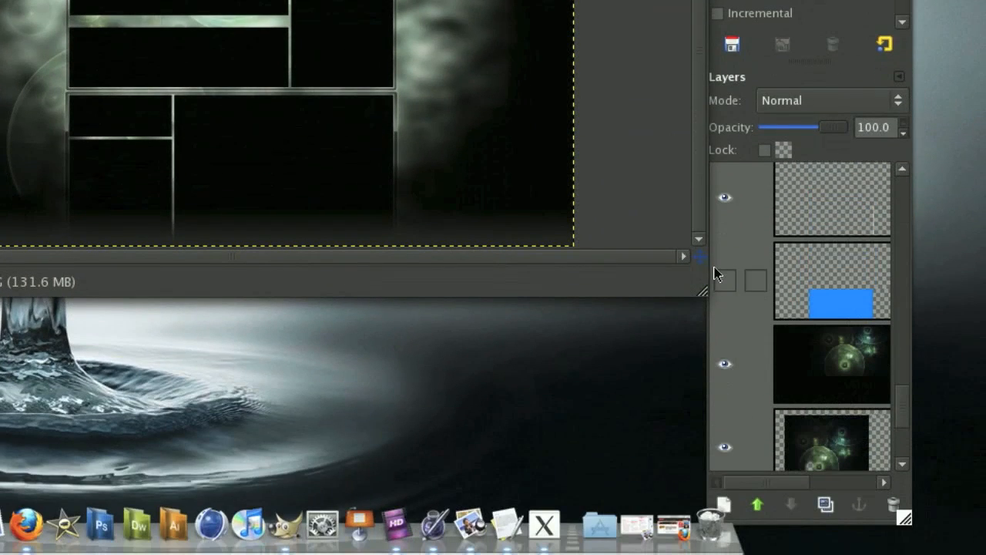
scroll(773, 277, "up", 4)
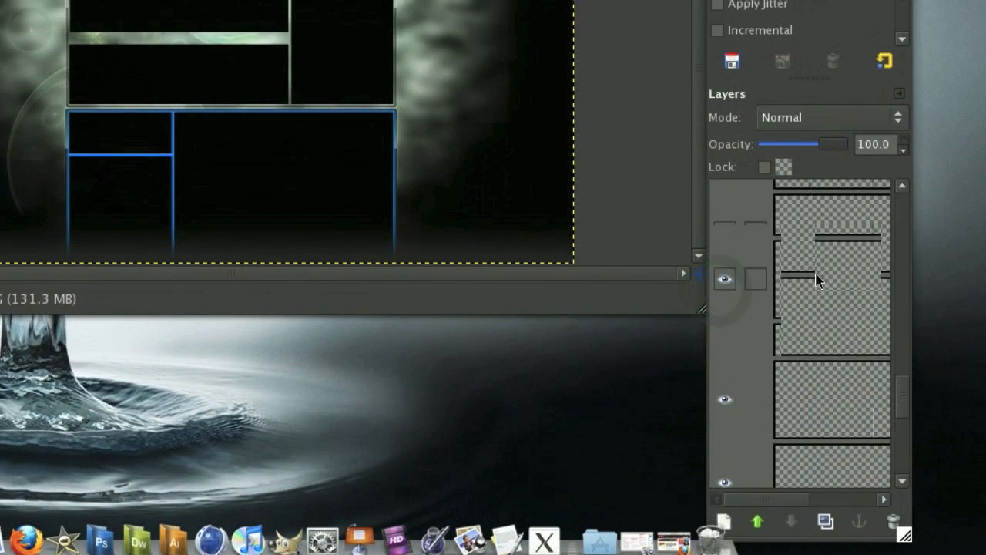
left_click(729, 303)
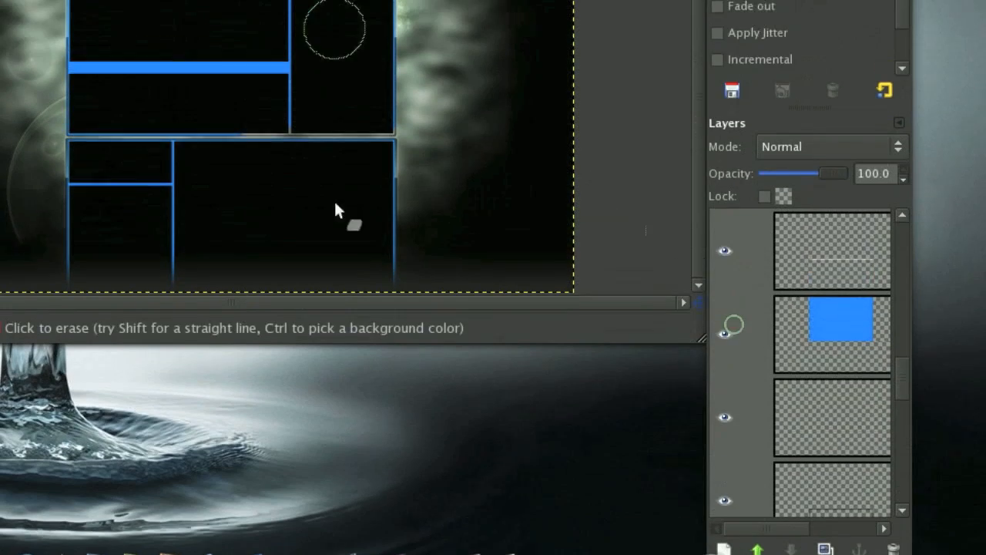
Fill the Top Square layer's alpha selection with black, clear the selection and lower the layer's opacity to about 47.
left_click(834, 314)
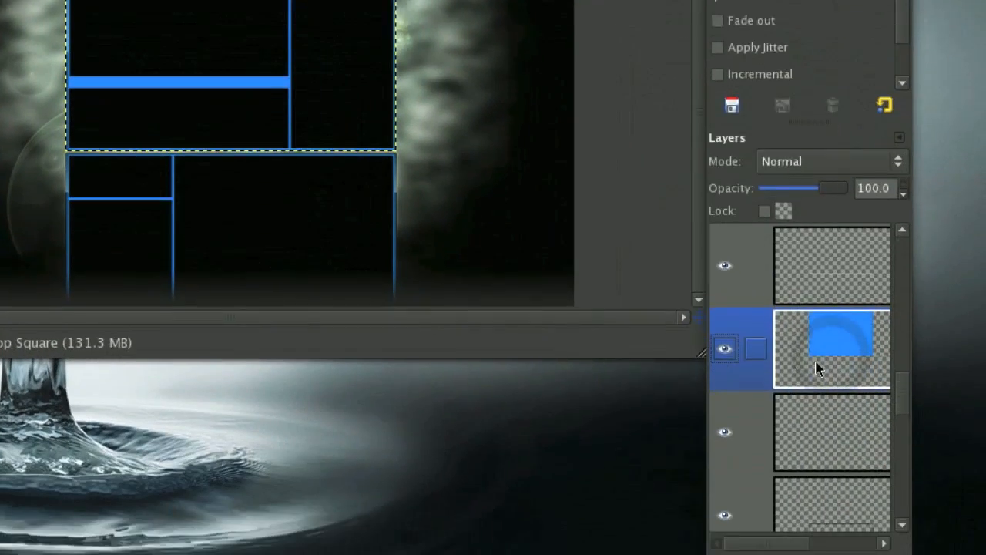
right_click(815, 314)
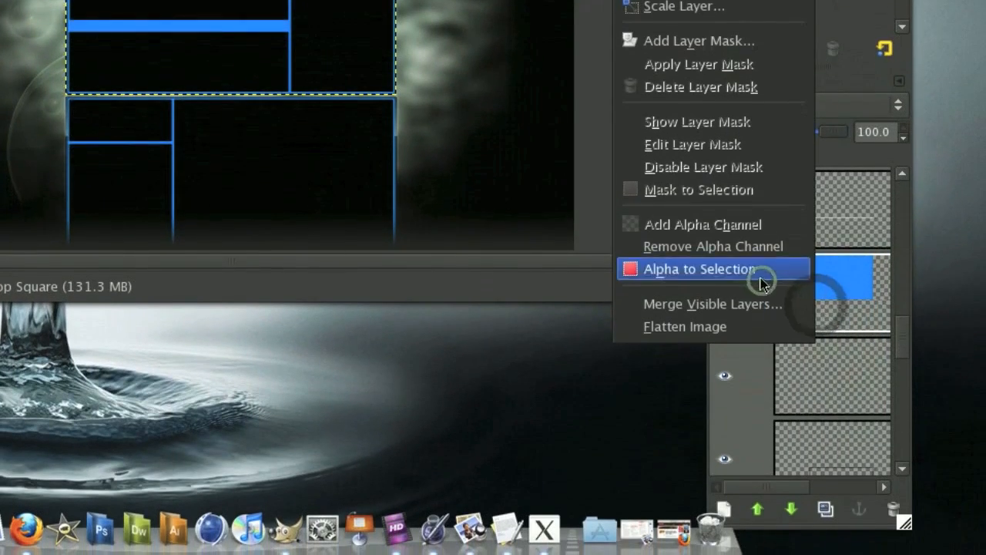
left_click(763, 278)
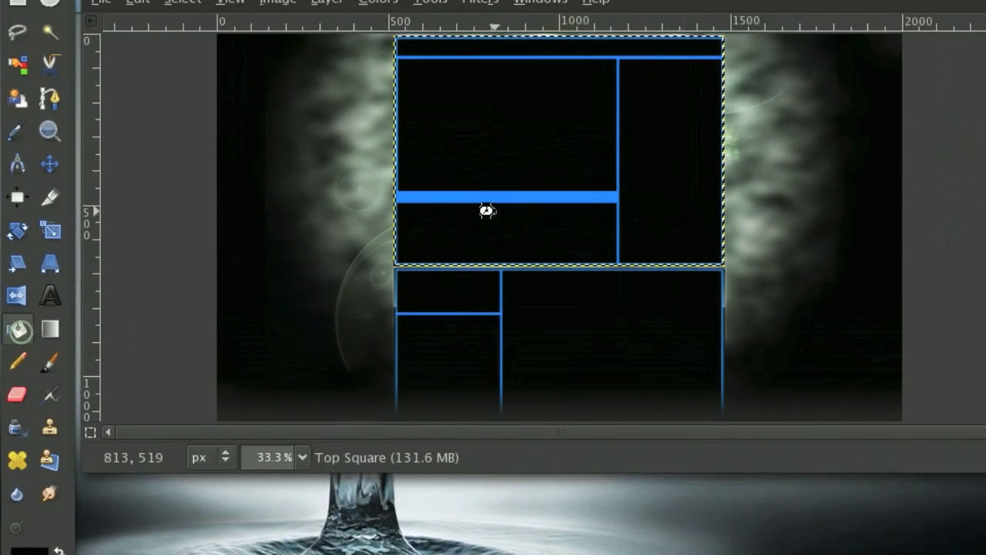
left_click(492, 158)
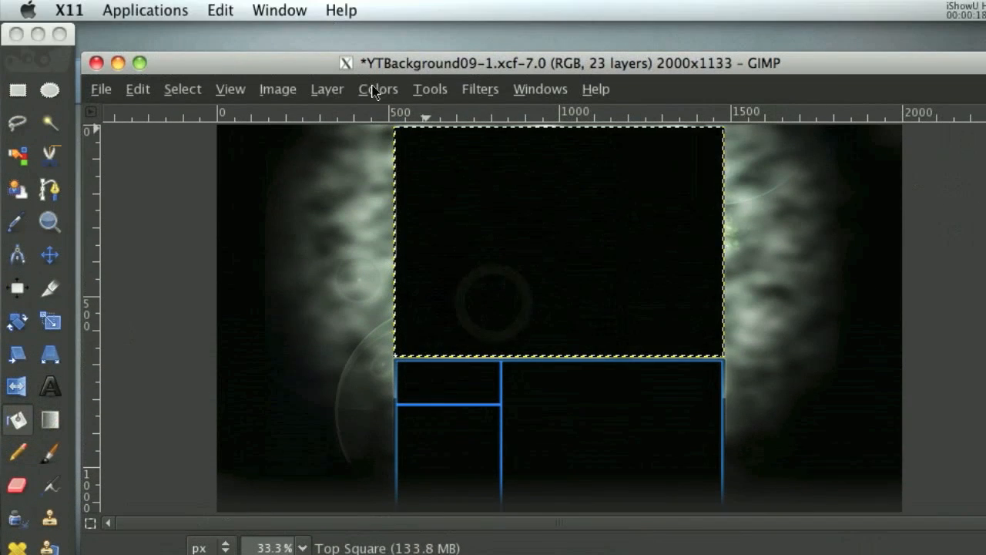
left_click(182, 90)
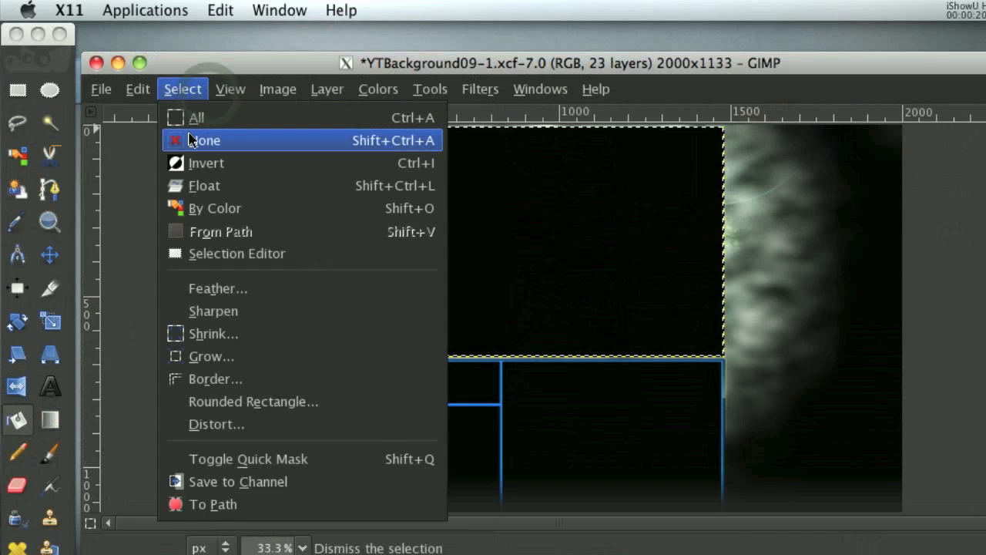
left_click(190, 139)
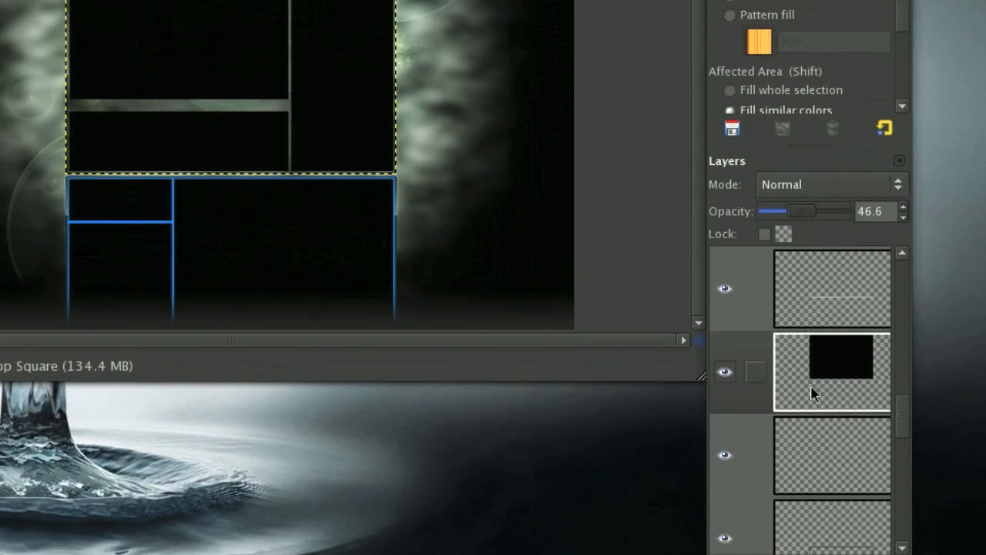
Fill the Bottom Square layer's alpha selection with black, clear the selection and reduce the layer's opacity.
scroll(812, 475, "down", 5)
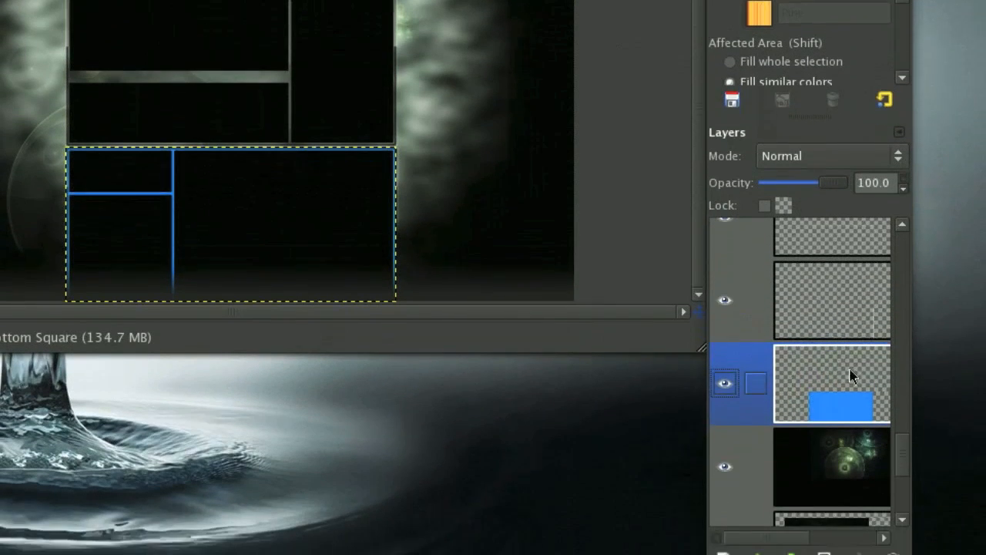
right_click(805, 394)
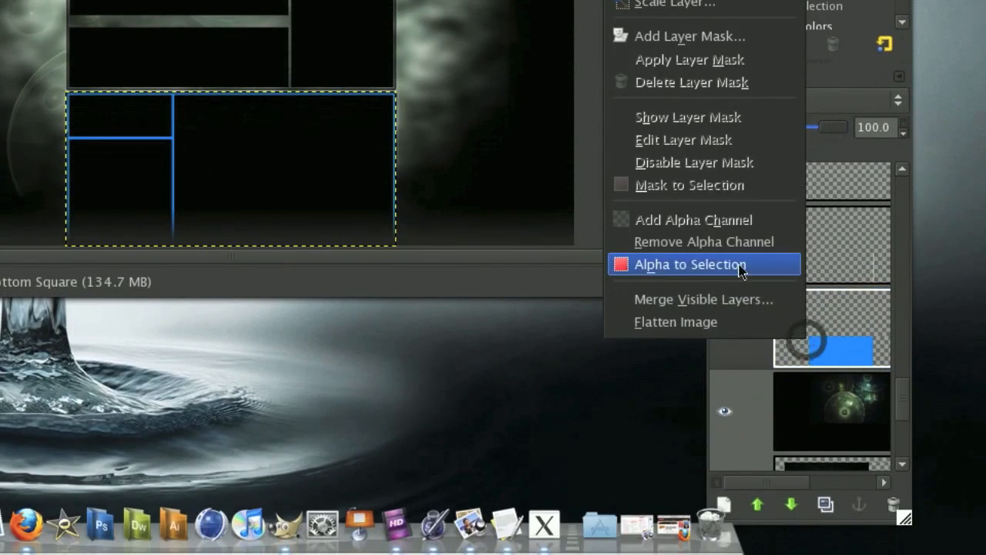
left_click(740, 266)
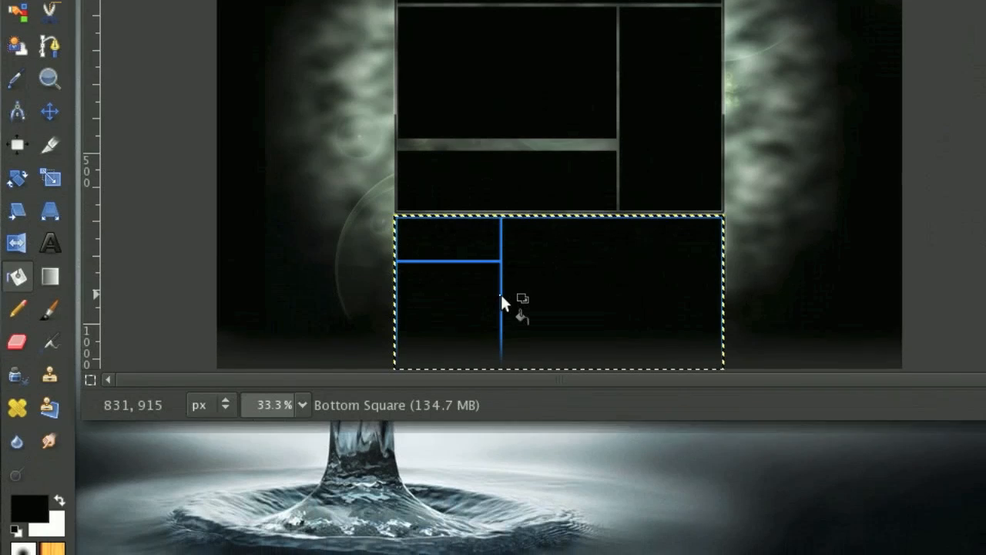
left_click(501, 295)
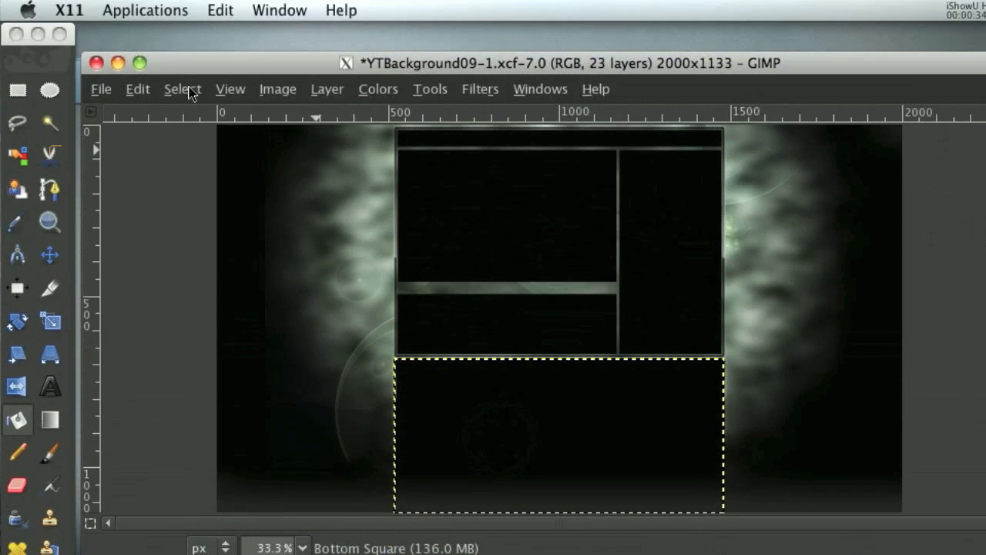
left_click(189, 90)
left_click(200, 136)
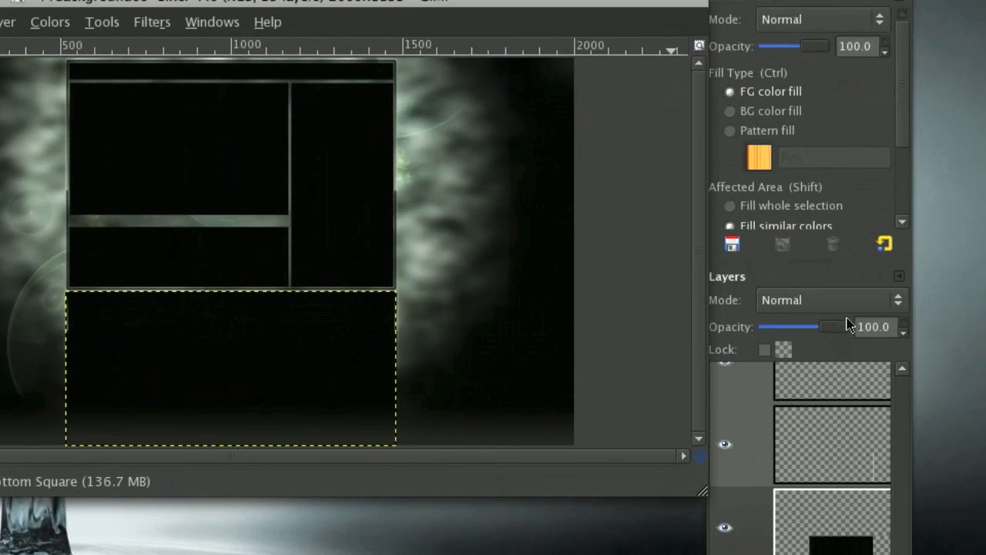
left_click_drag(848, 323, 787, 306)
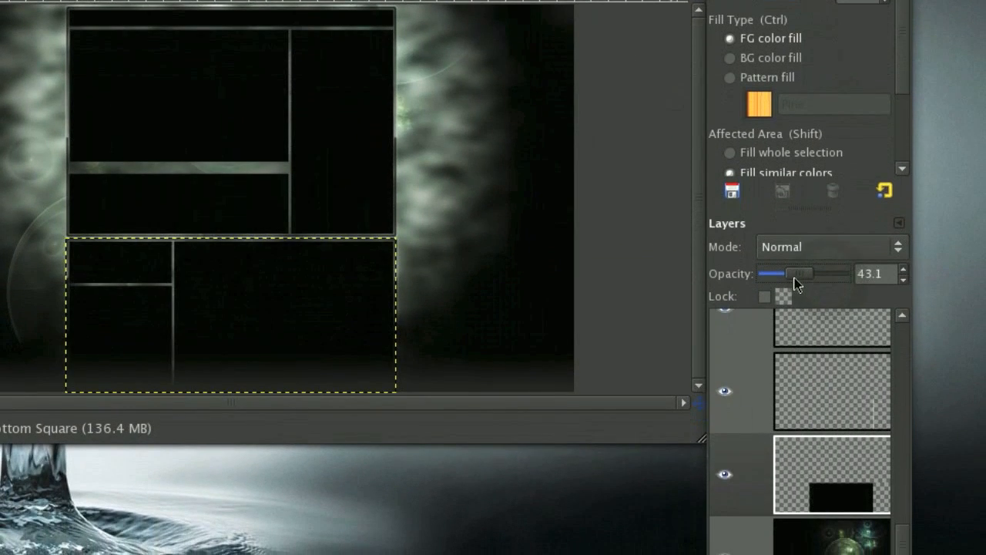
Load the Channel Title layer's alpha as a selection and add a new transparent layer above it.
left_click(796, 457)
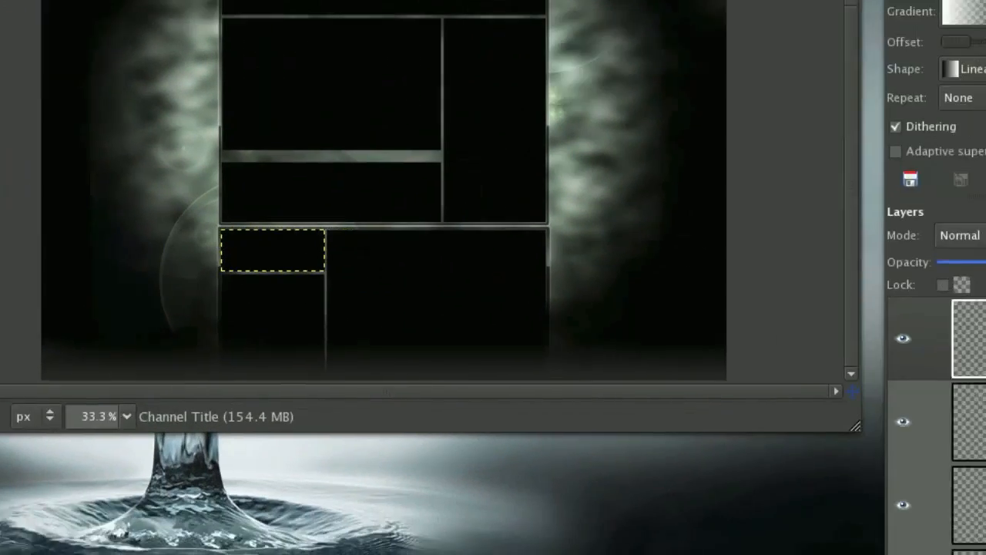
right_click(881, 297)
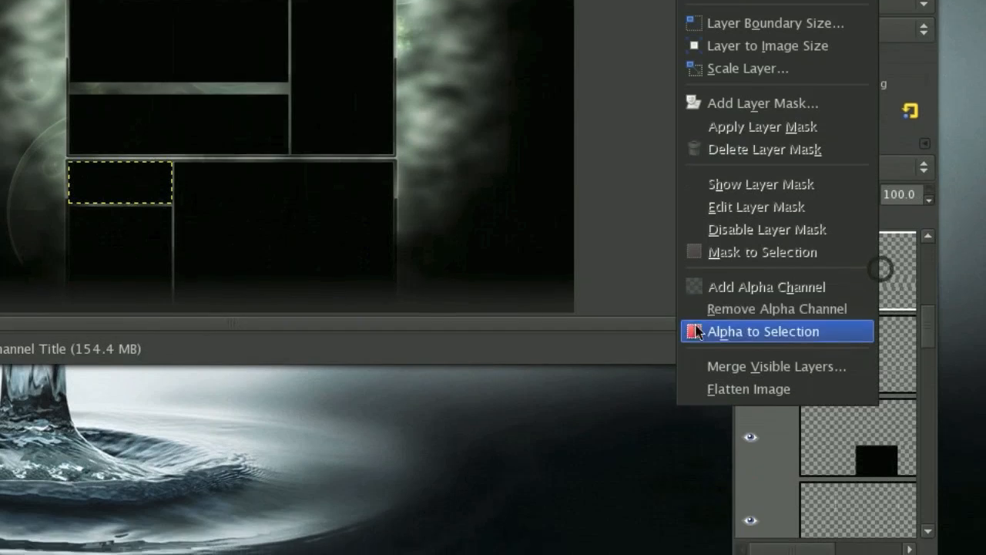
left_click(700, 329)
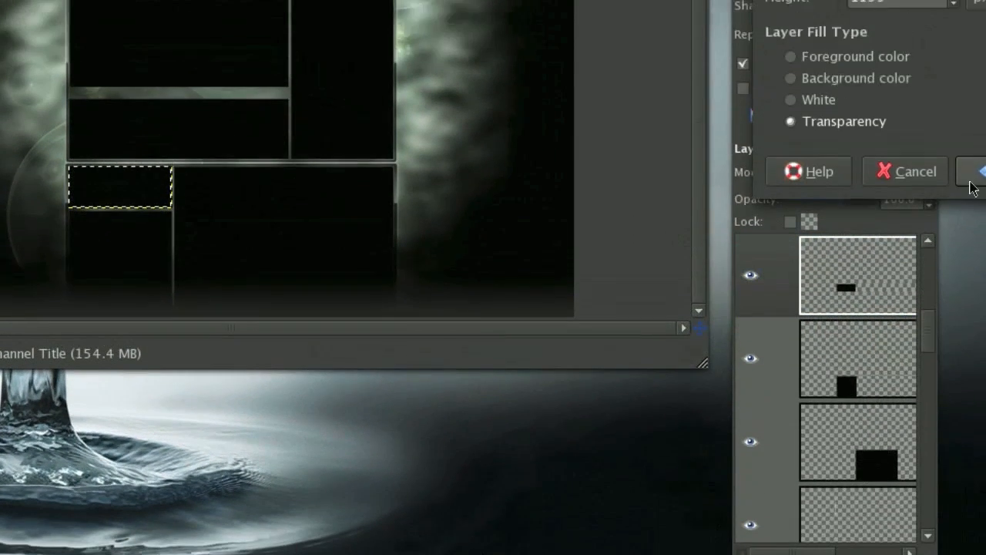
Intersect the selection with a rectangle about 513 × 105 px over the upper half of the Channel Title box.
left_click(980, 99)
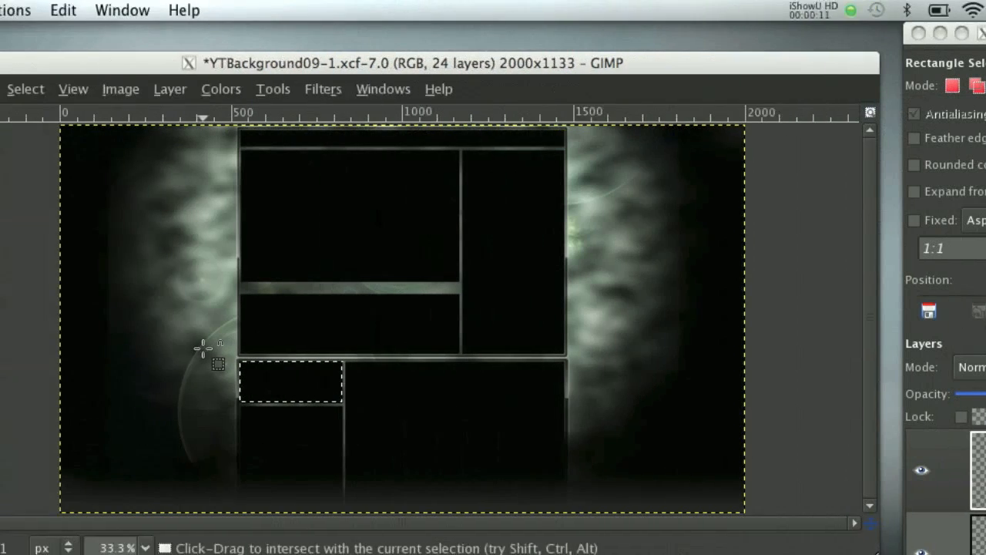
left_click_drag(32, 347, 206, 382)
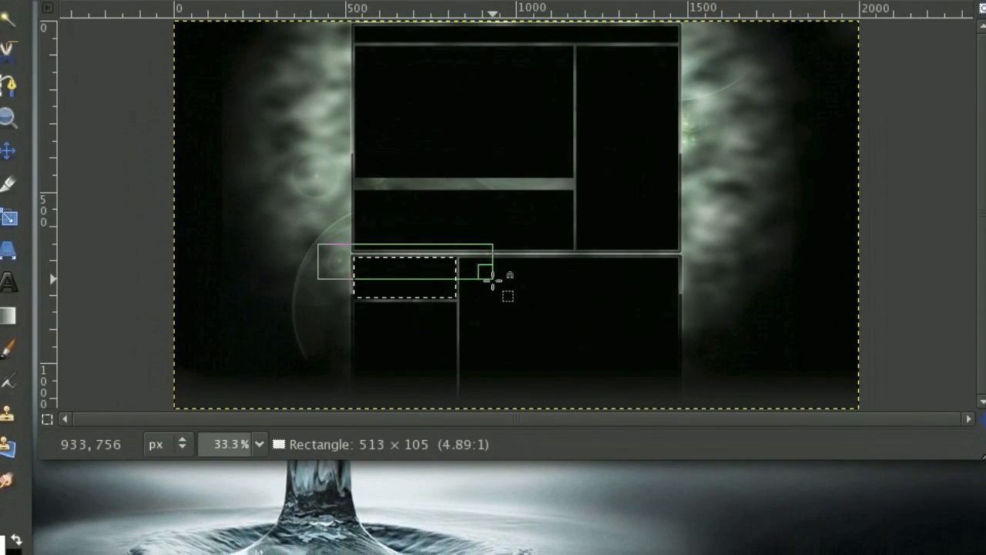
left_click_drag(493, 279, 493, 279)
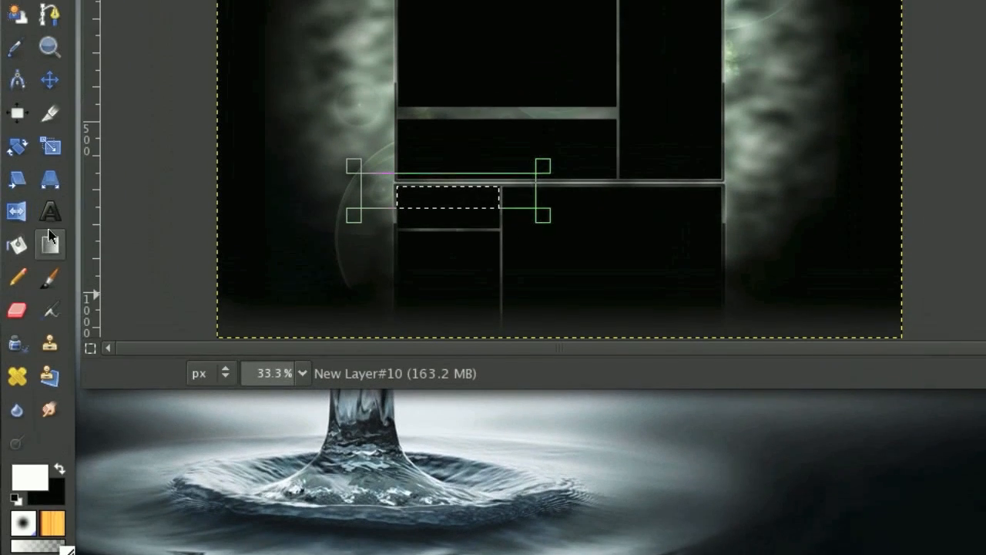
Apply a white FG to Transparent gradient fading upward in the selection, redoing it once for a brighter gloss, and clear the selection.
left_click(49, 278)
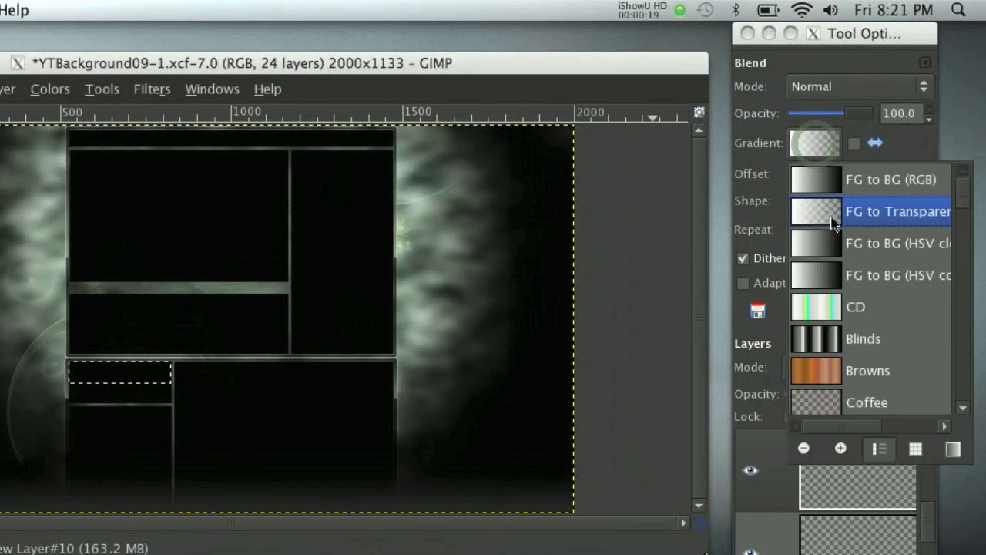
left_click(922, 149)
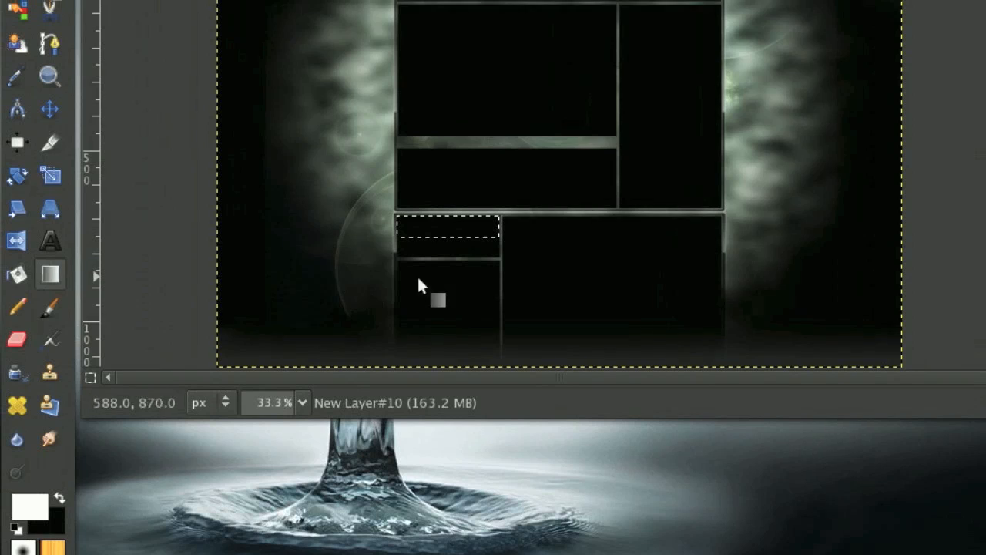
left_click_drag(436, 263, 437, 251)
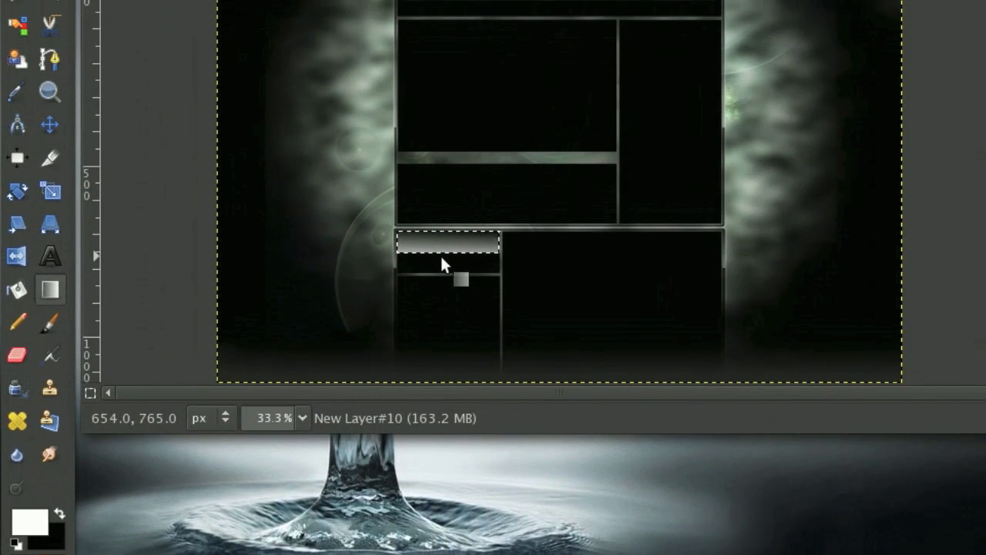
key("ctrl+z")
left_click_drag(440, 269, 441, 254)
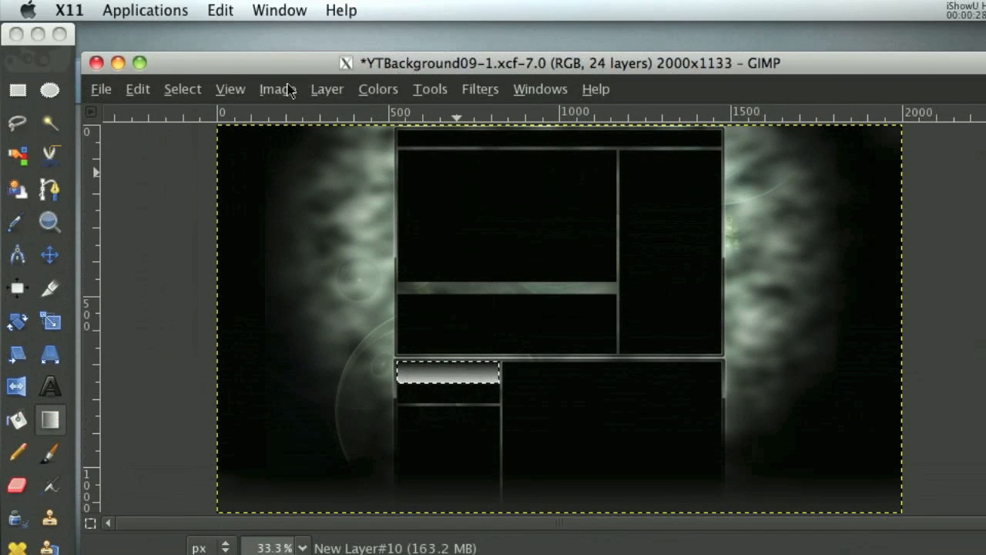
left_click(205, 89)
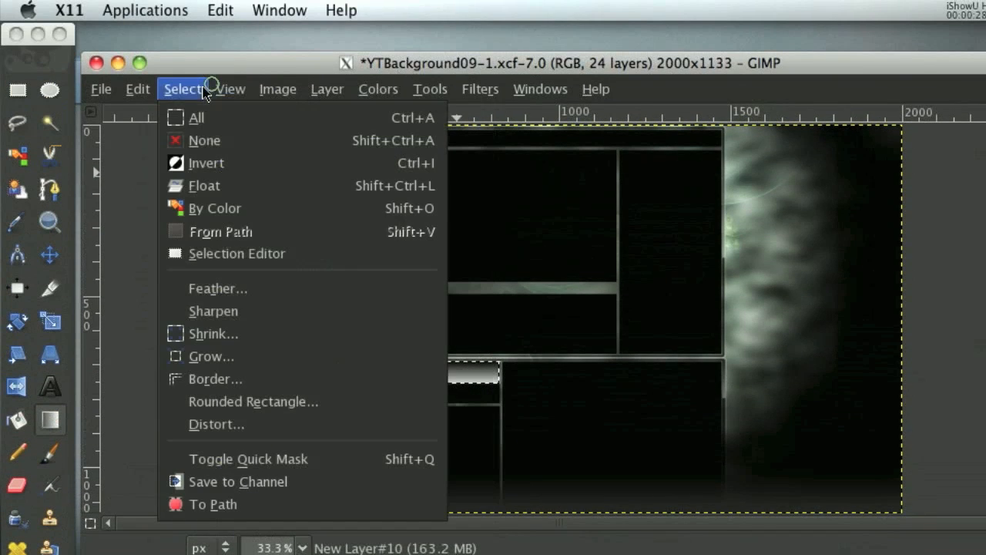
left_click(210, 142)
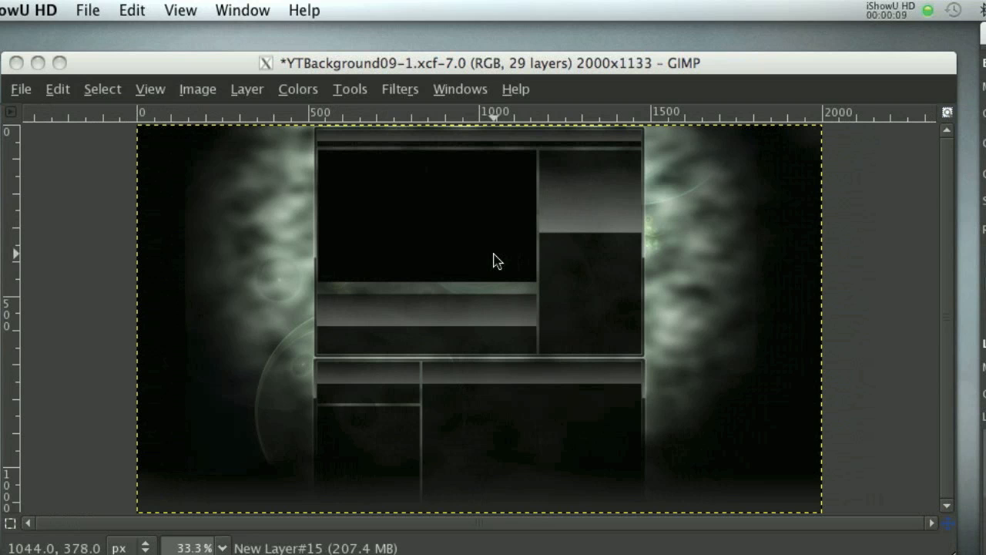
scroll(852, 342, "up", 5)
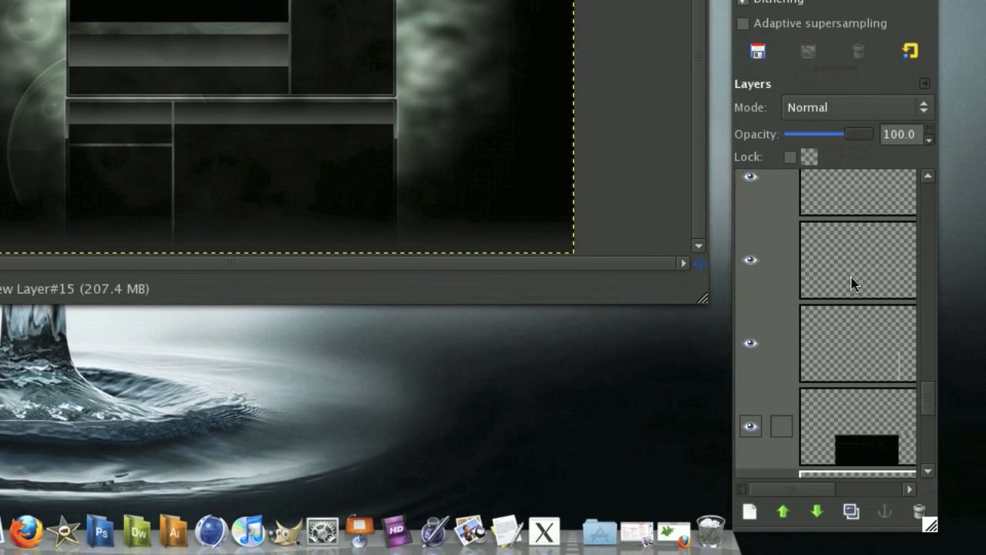
Import 5916mint_leaves.jpg from the Desktop as a new layer above the transparent layer that sits over the imported bubble images.
scroll(852, 283, "down", 5)
left_click(863, 376)
scroll(864, 346, "up", 2)
left_click(868, 289)
scroll(868, 289, "up", 1)
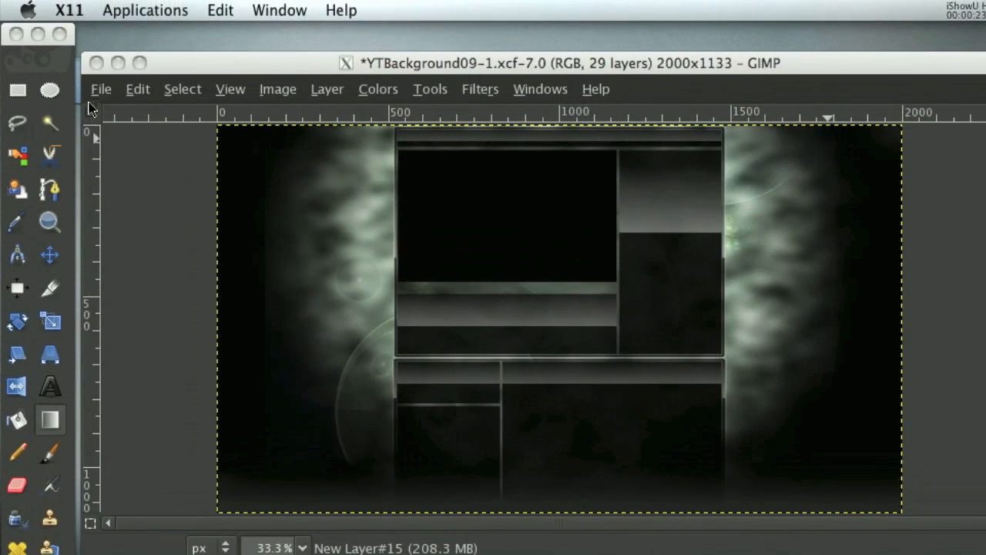
left_click(101, 89)
left_click(141, 185)
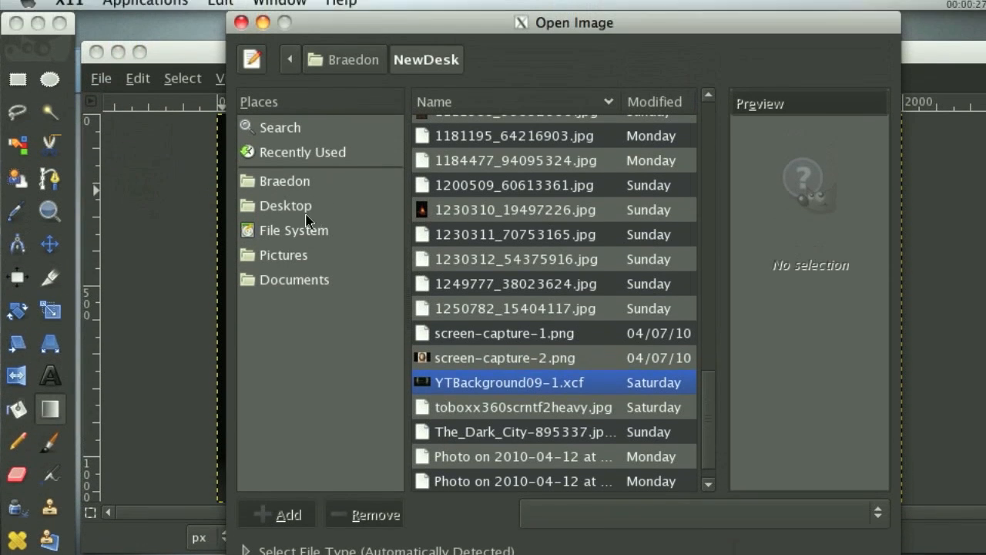
left_click(285, 216)
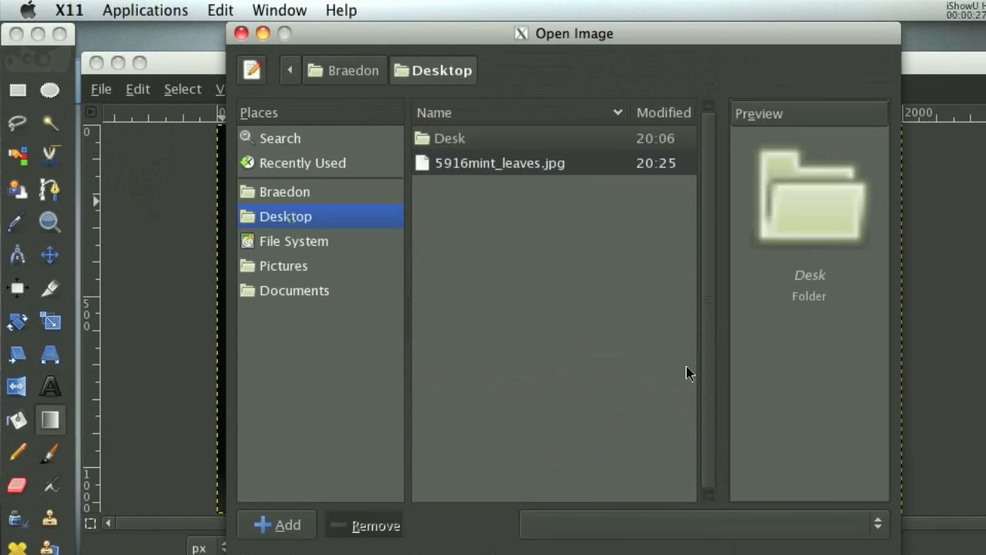
left_click(469, 162)
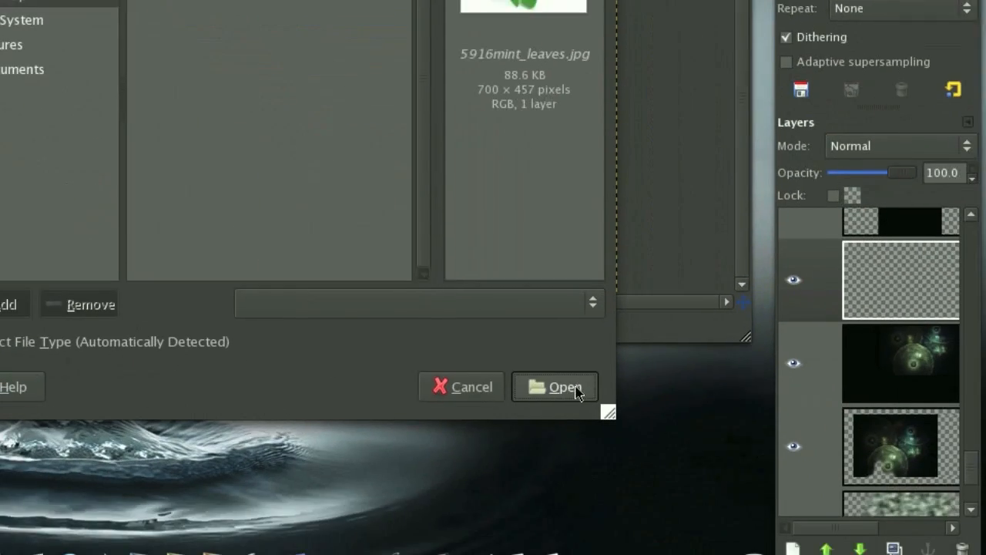
left_click(575, 388)
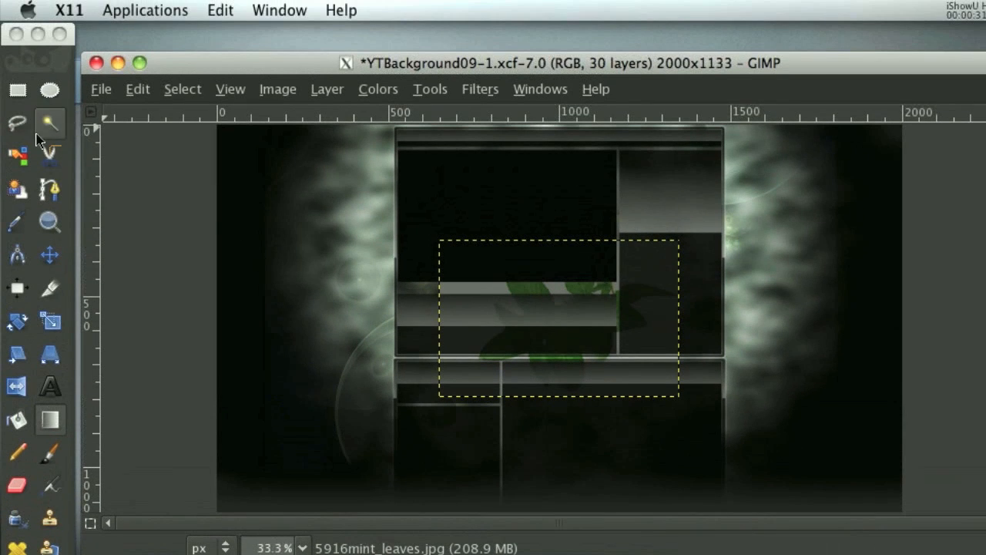
Set the Move tool to move the active layer and move the mint leaves image over the clouds on the canvas's left side.
left_click(49, 255)
left_click_drag(493, 285, 424, 286)
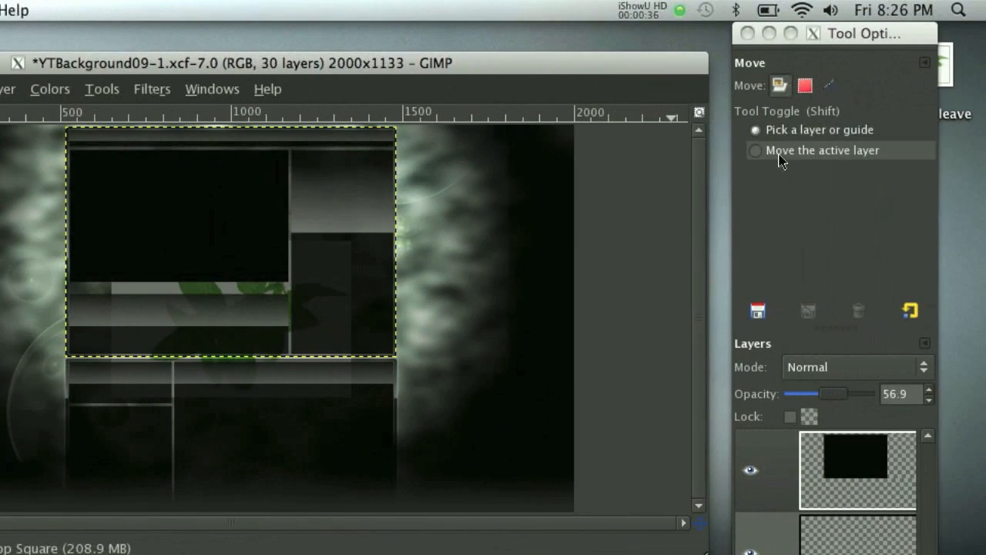
left_click(761, 152)
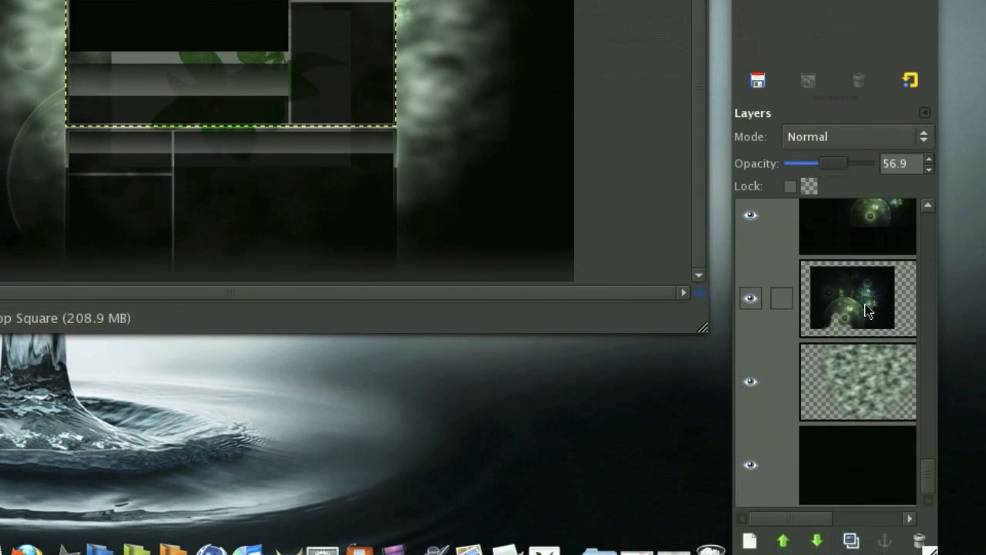
scroll(868, 314, "up", 4)
left_click(849, 299)
left_click(843, 267)
left_click_drag(264, 89, 169, 186)
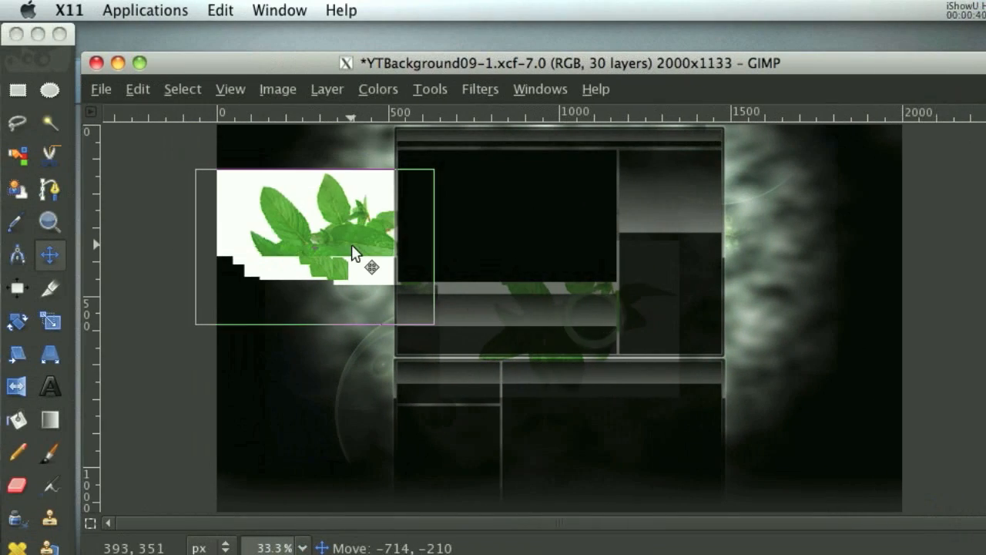
left_click_drag(352, 246, 338, 248)
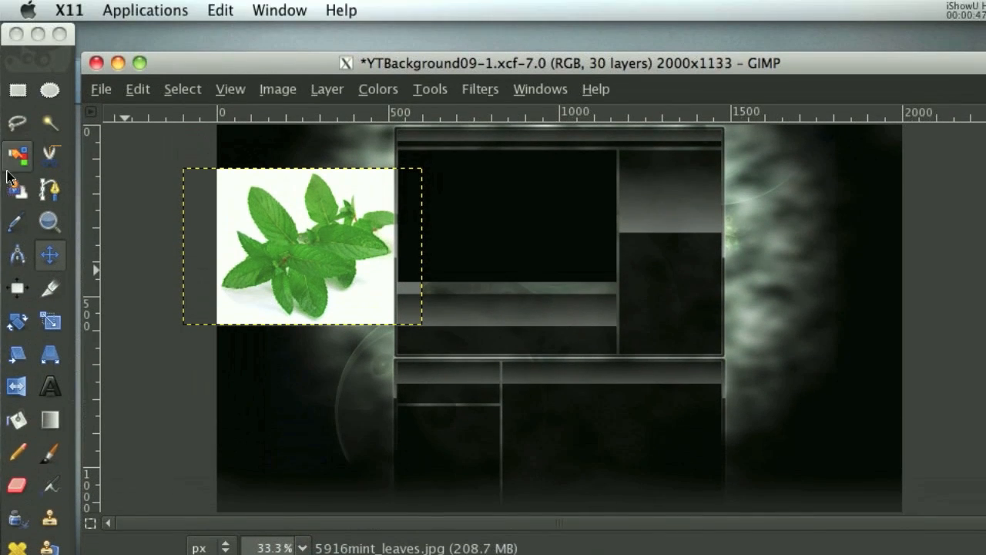
Select the white background around the mint leaves by colour and add an alpha channel to their layer.
left_click(13, 166)
left_click_drag(224, 190, 226, 202)
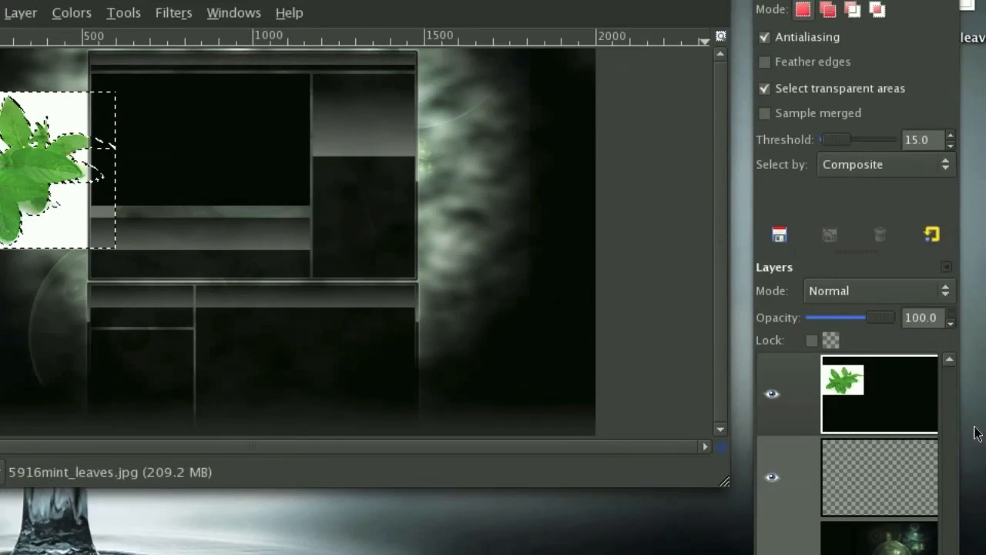
right_click(866, 378)
left_click(794, 420)
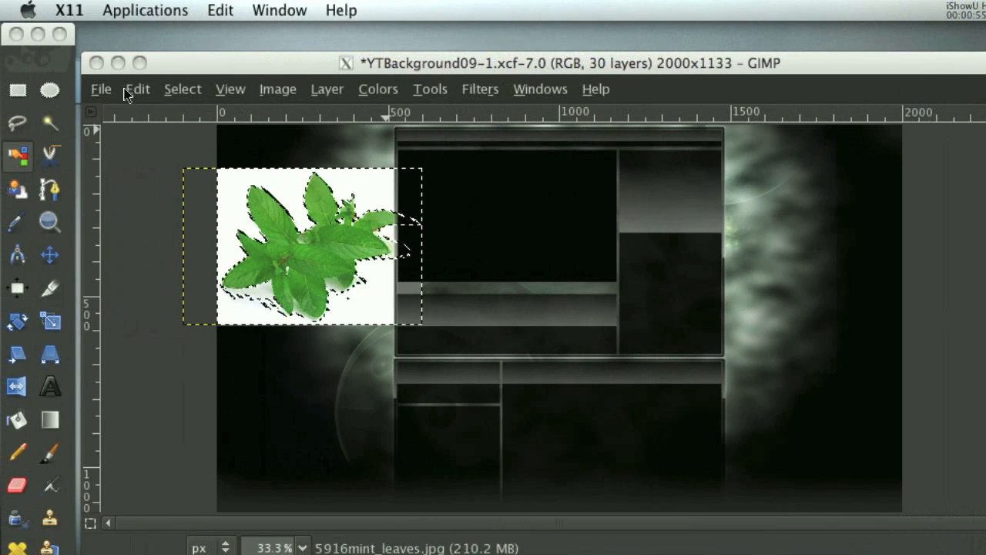
Cut the selected white background away from the mint leaves and clear the selection.
left_click(127, 90)
left_click(165, 156)
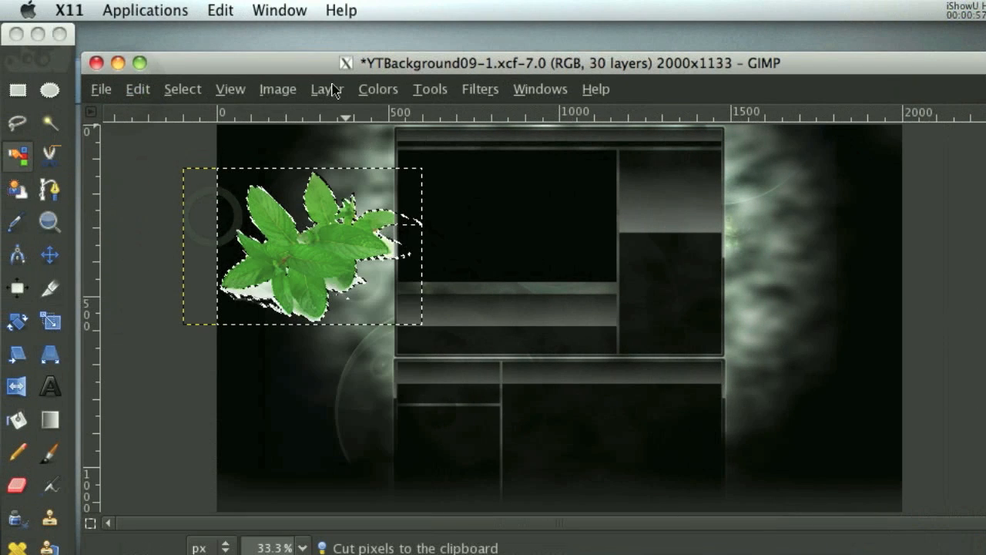
left_click(230, 90)
mouse_move(182, 89)
left_click(185, 139)
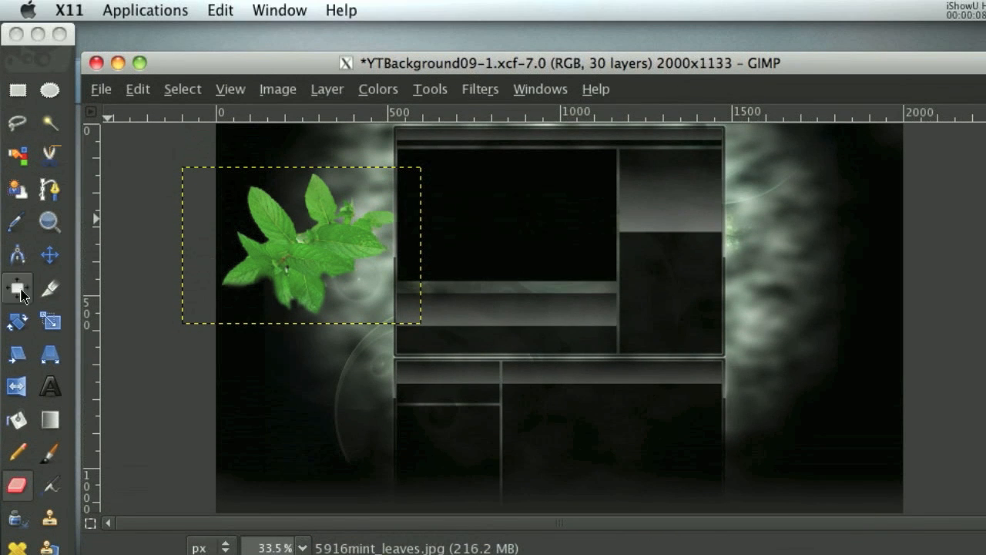
Scale the mint leaves layer down to less than half its size and move it behind the main box's upper-left corner.
left_click(49, 322)
left_click(342, 247)
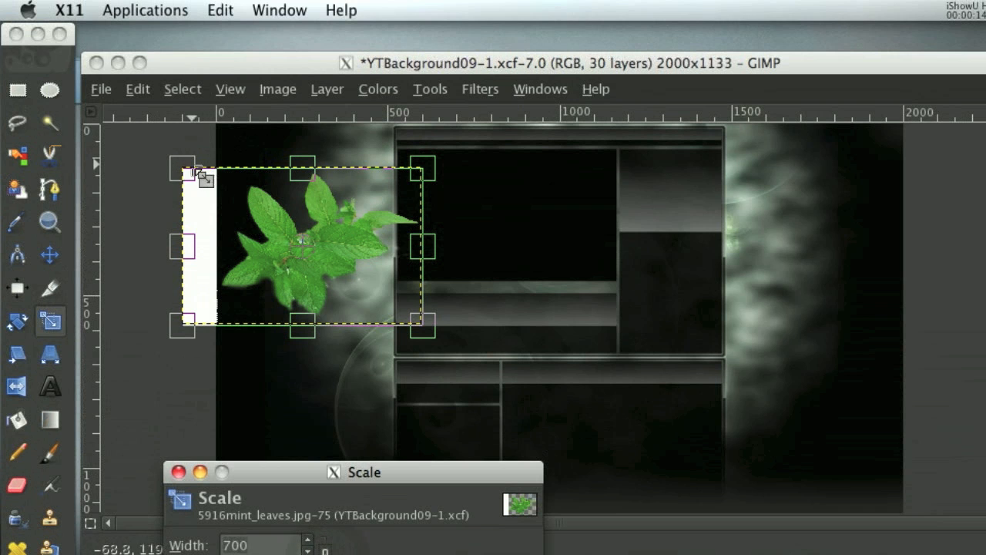
left_click_drag(199, 173, 285, 226)
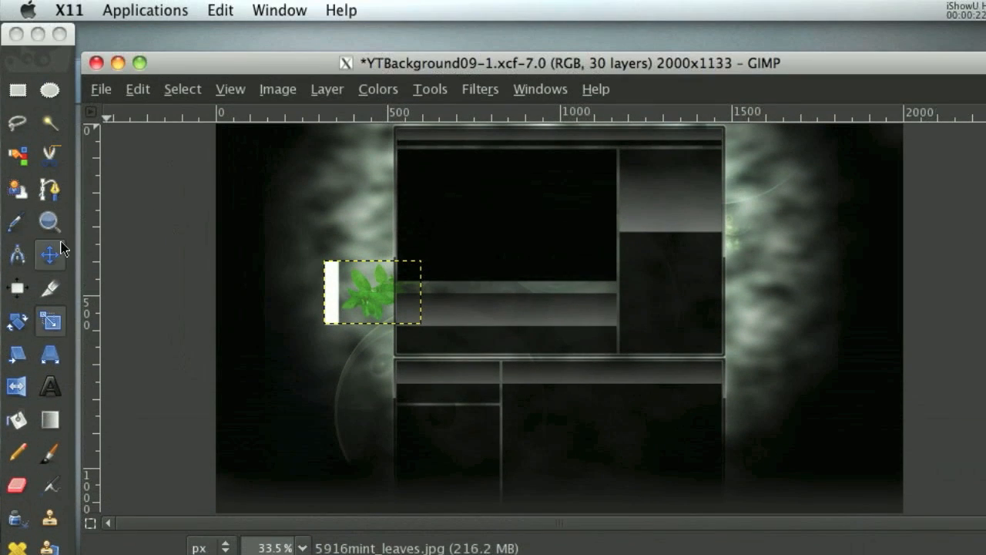
left_click(61, 244)
left_click_drag(368, 163, 390, 164)
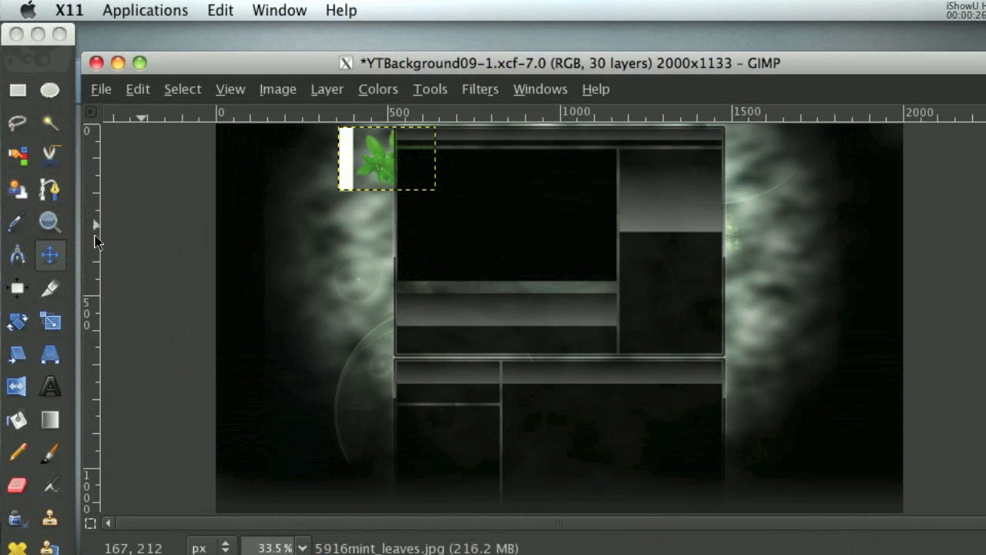
Erase the leftover white strip beside the mint leaves and shift the leaves slightly down and left behind the box corner.
left_click(17, 484)
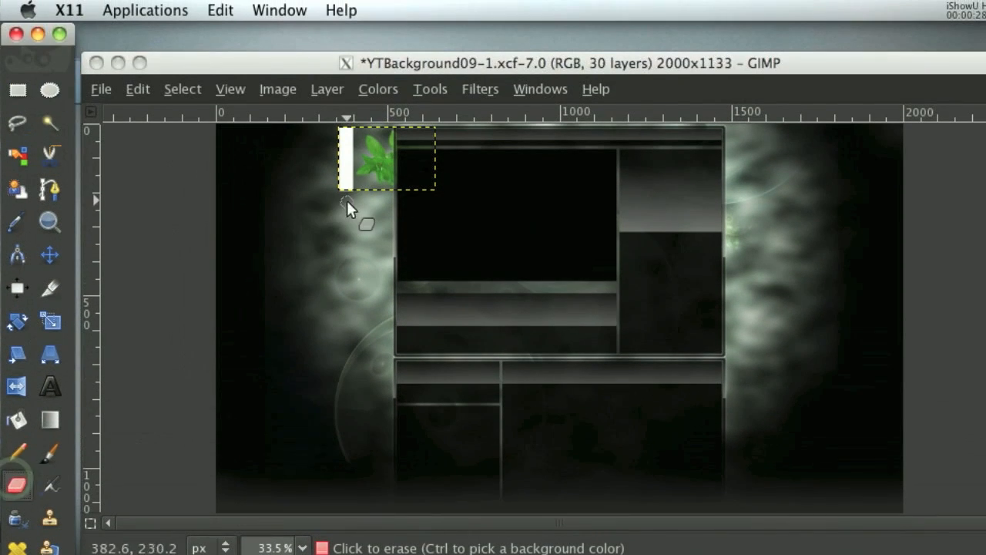
mouse_move(346, 186)
left_mouse_down()
mouse_move(340, 136)
mouse_move(336, 178)
left_mouse_up()
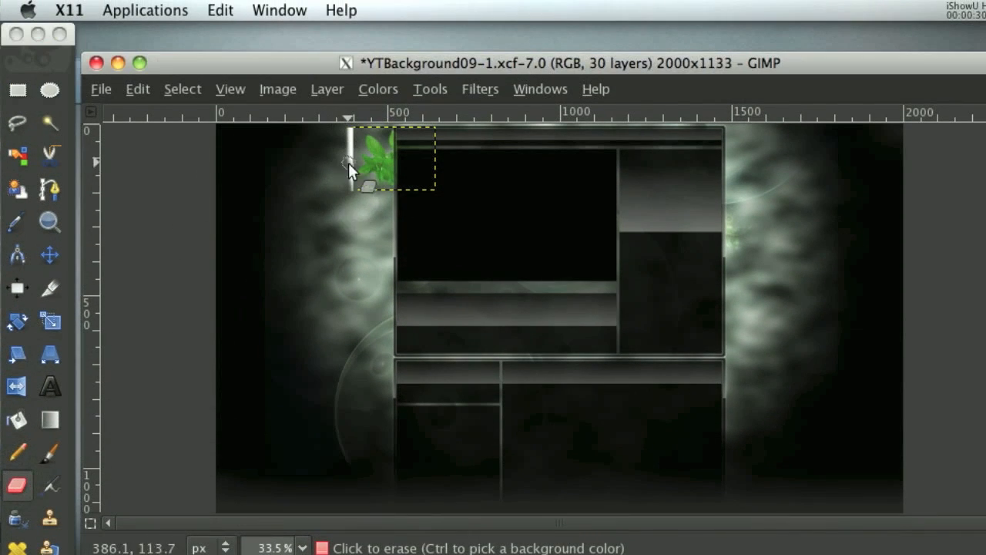
left_click_drag(349, 192, 350, 103)
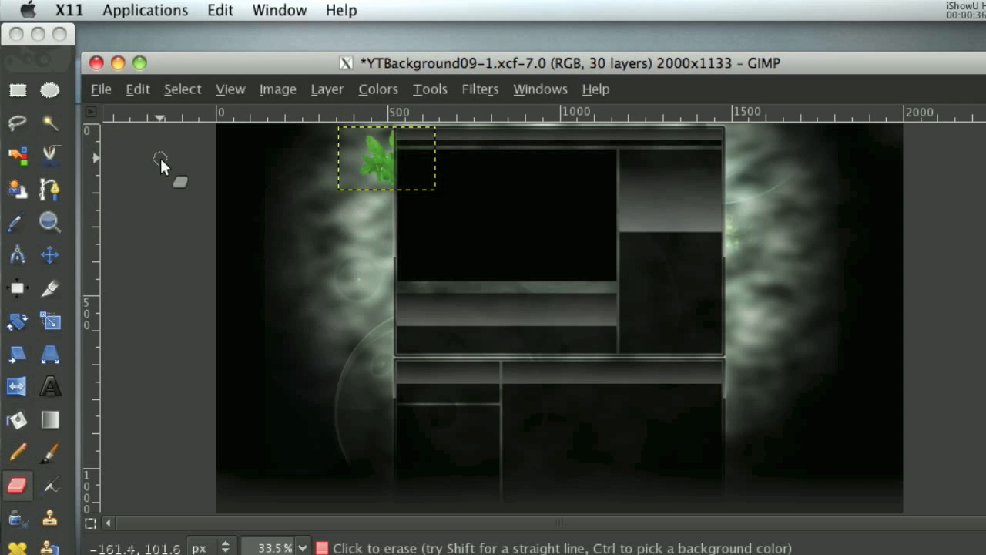
left_click(48, 258)
mouse_move(366, 158)
left_mouse_down()
mouse_move(375, 162)
mouse_move(362, 156)
left_mouse_up()
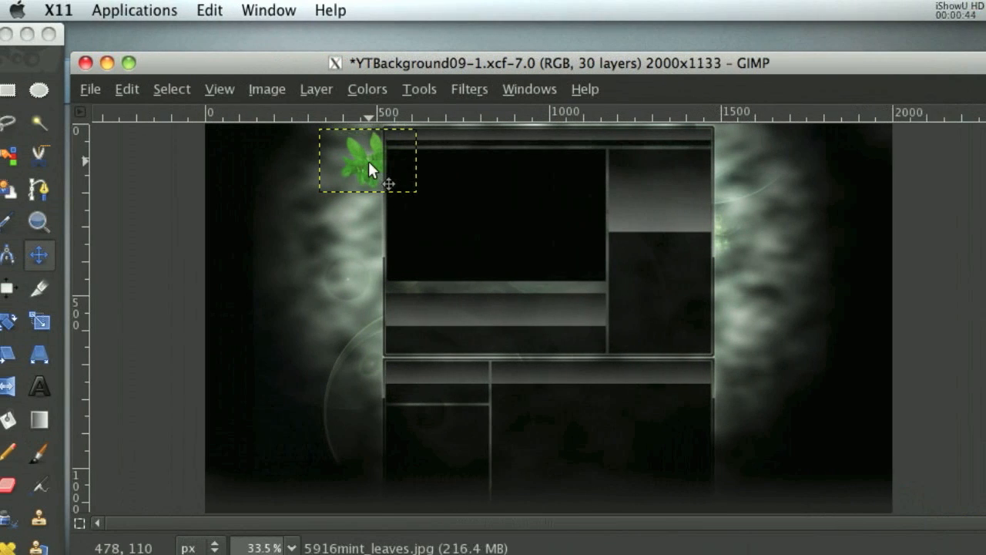
left_click_drag(368, 162, 374, 170)
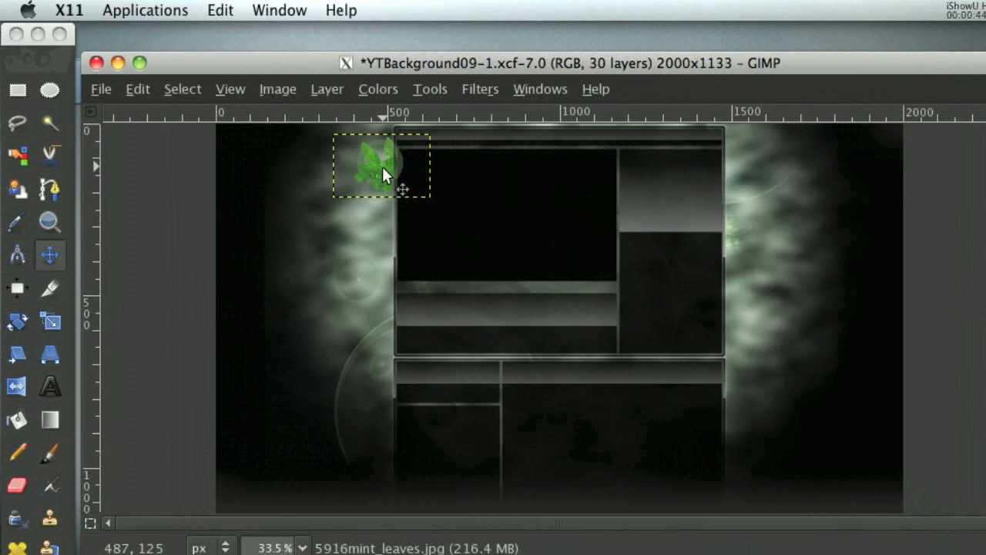
Lower the mint leaves layer's saturation to -54 with Hue-Saturation.
left_click(406, 90)
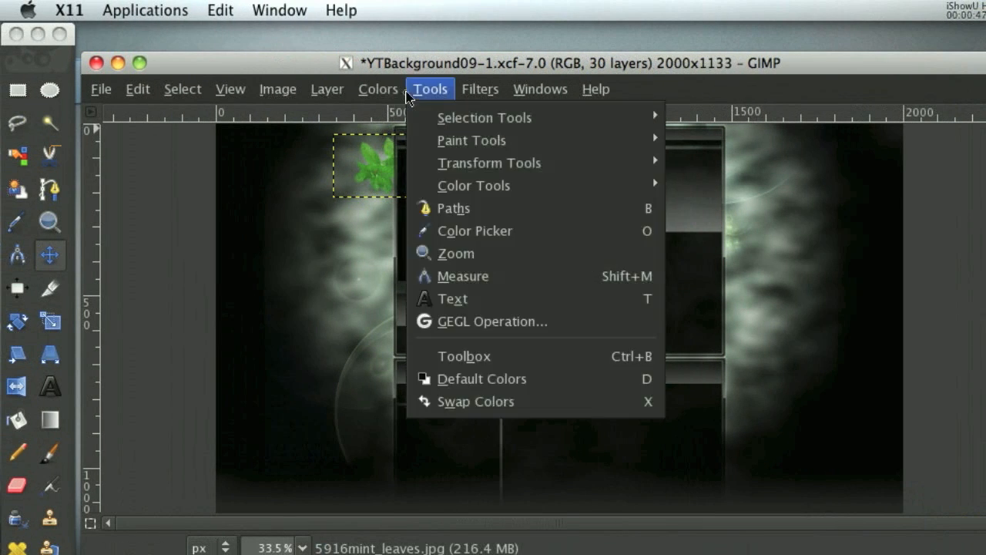
left_click(410, 139)
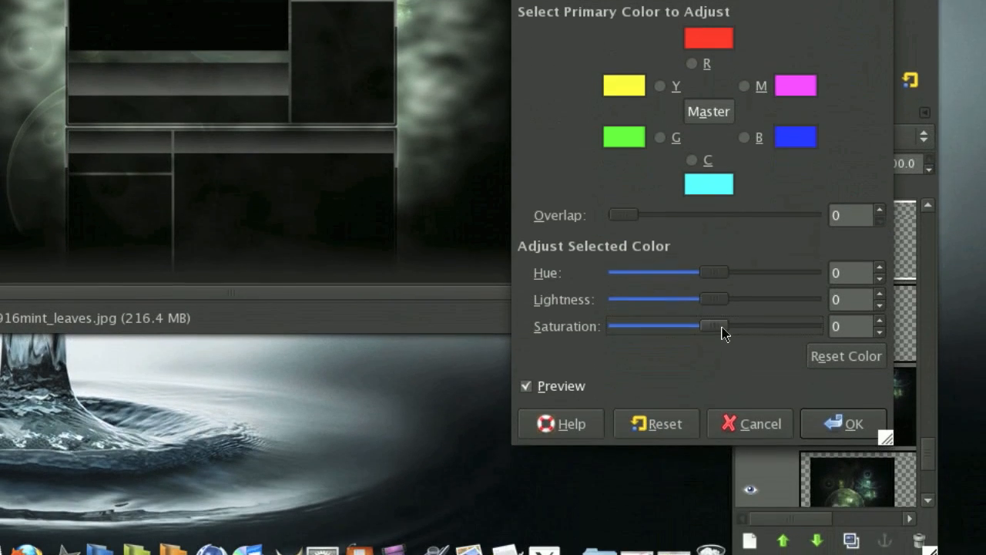
left_click_drag(722, 332, 668, 334)
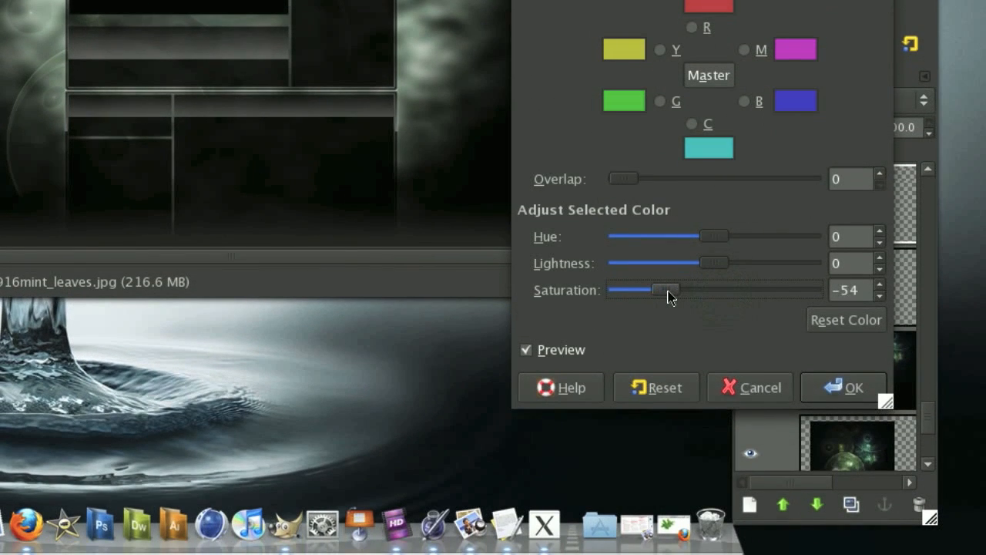
left_click(836, 388)
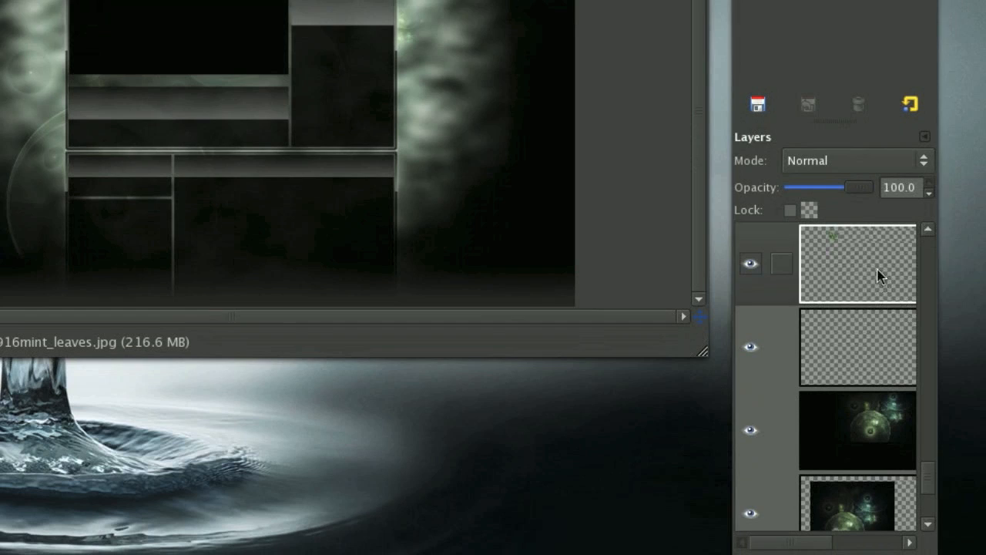
Duplicate the mint leaves layer and expand the copy to the image size.
left_click_drag(878, 276, 850, 503)
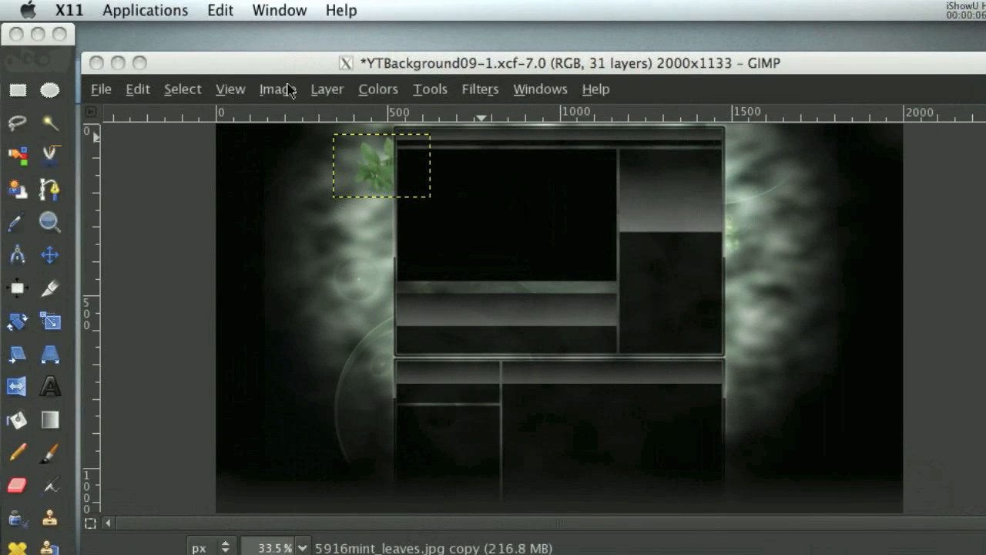
left_click(328, 90)
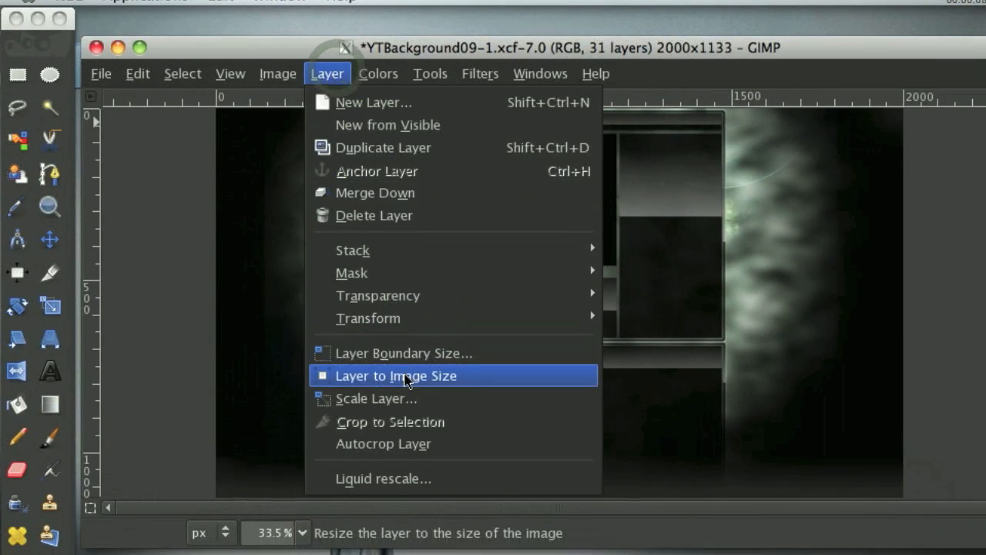
left_click(404, 390)
Apply a 15 px Gaussian Blur to the mint leaves copy and set its blend mode to Addition.
left_click(478, 90)
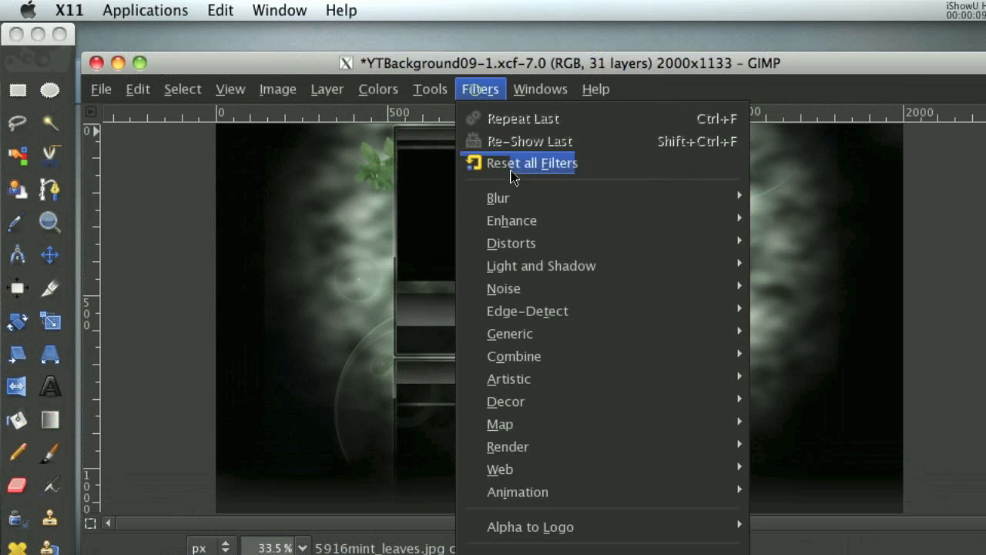
mouse_move(639, 201)
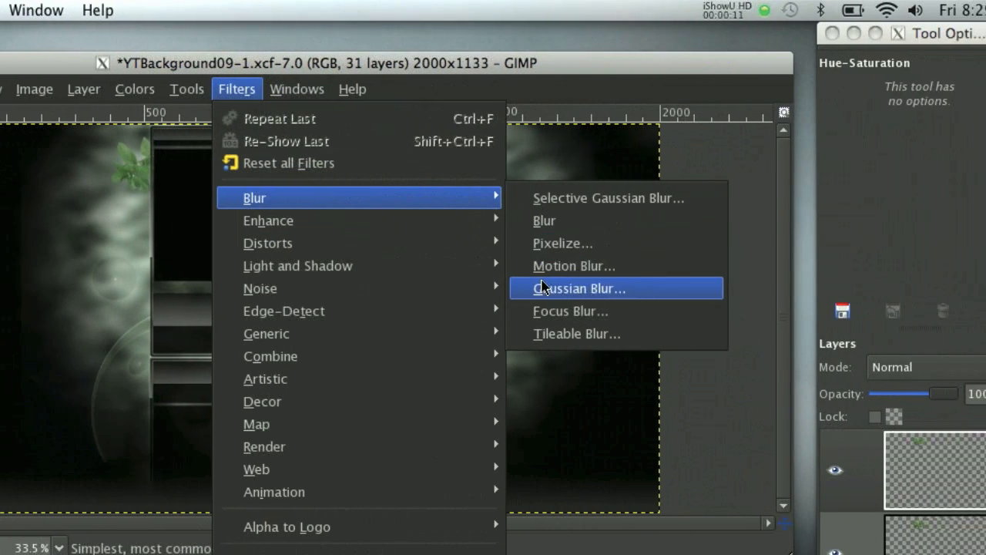
left_click(614, 285)
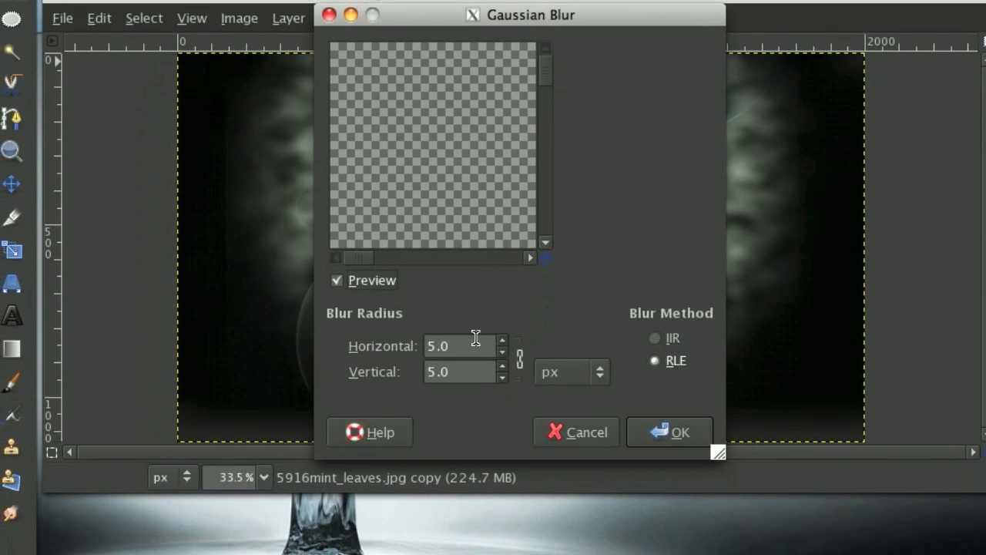
triple_click(475, 345)
type("15")
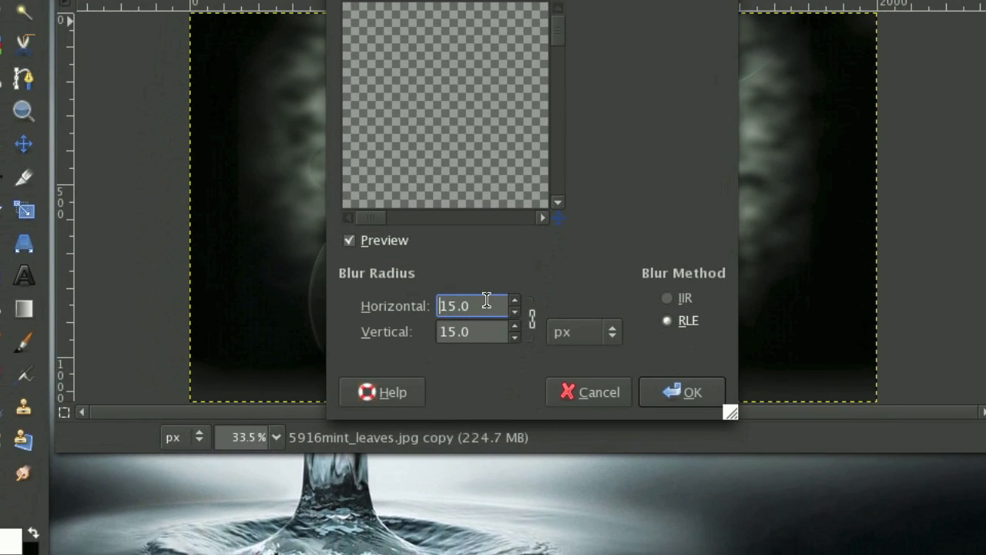
left_click(669, 432)
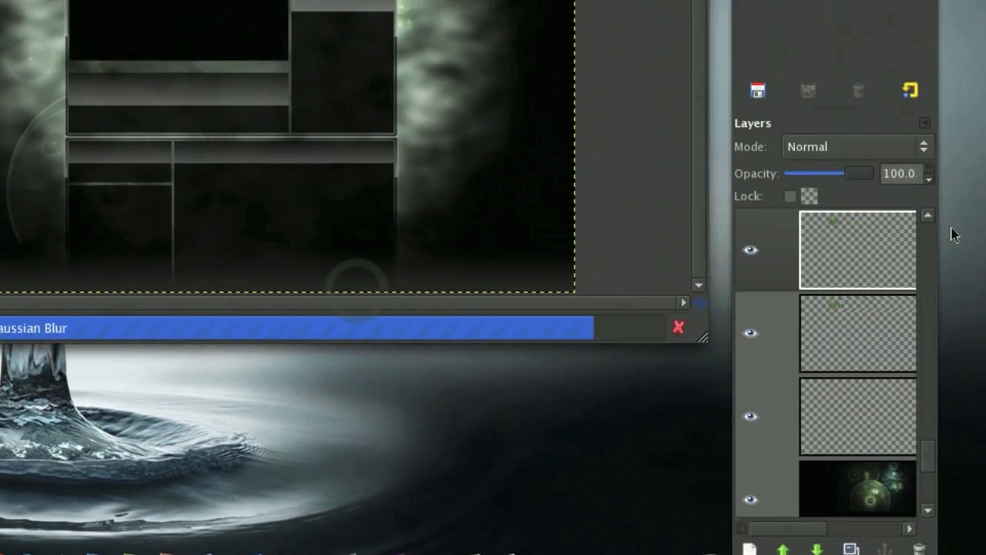
left_click(957, 142)
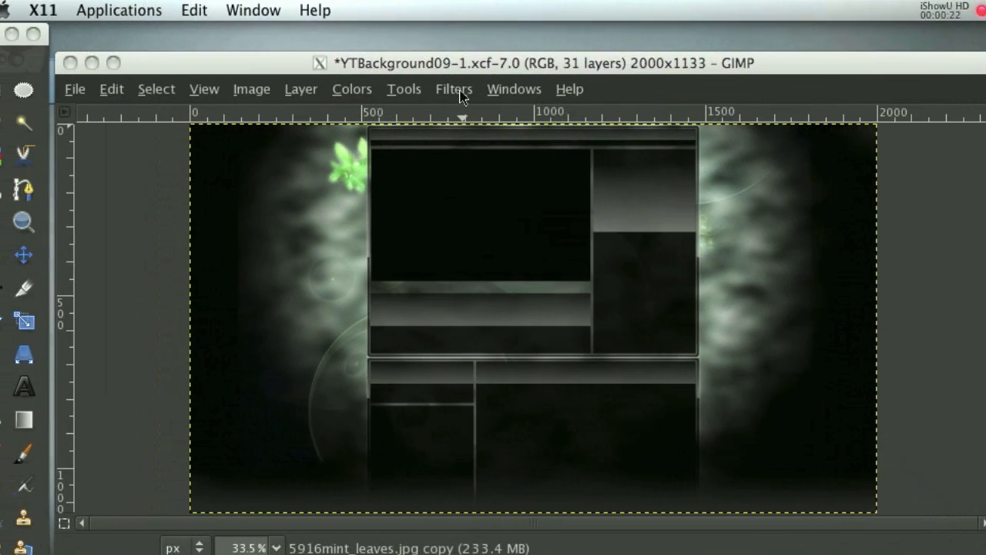
Apply a second Gaussian Blur to the Addition-mode mint leaves copy.
left_click(462, 89)
mouse_move(497, 221)
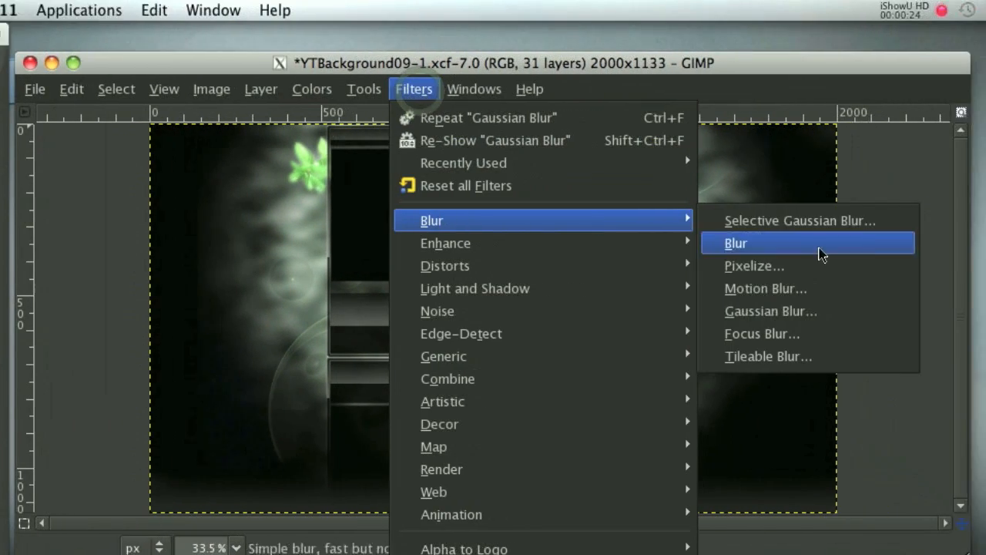
left_click(863, 308)
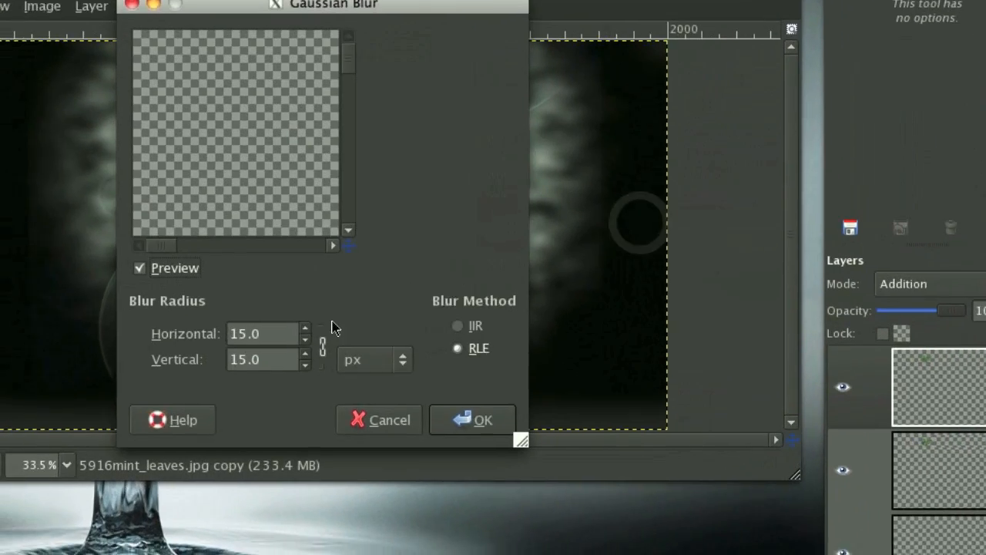
left_click(222, 356)
left_click(401, 438)
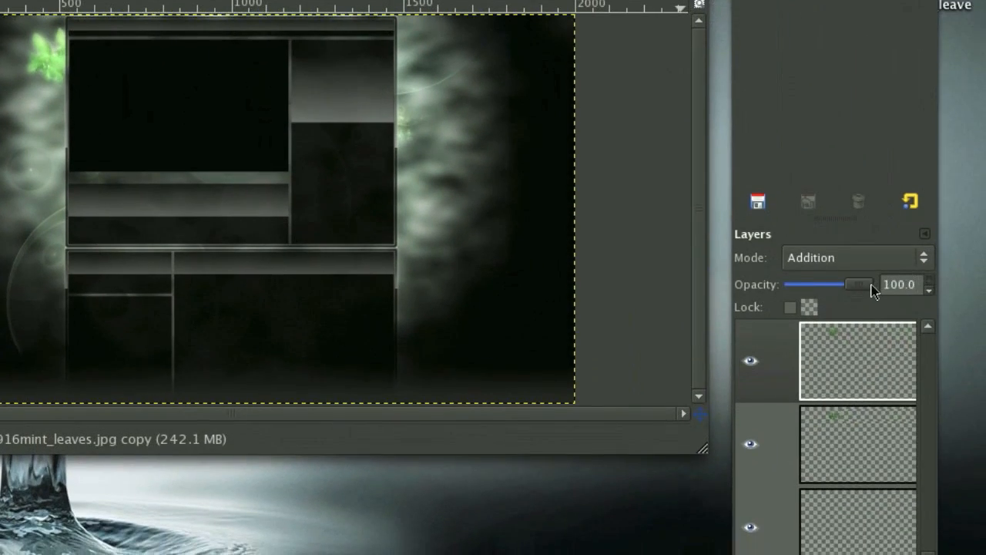
Reduce the blurred mint leaves copy's opacity to 34.5 and keep that layer active.
left_click_drag(869, 292, 845, 297)
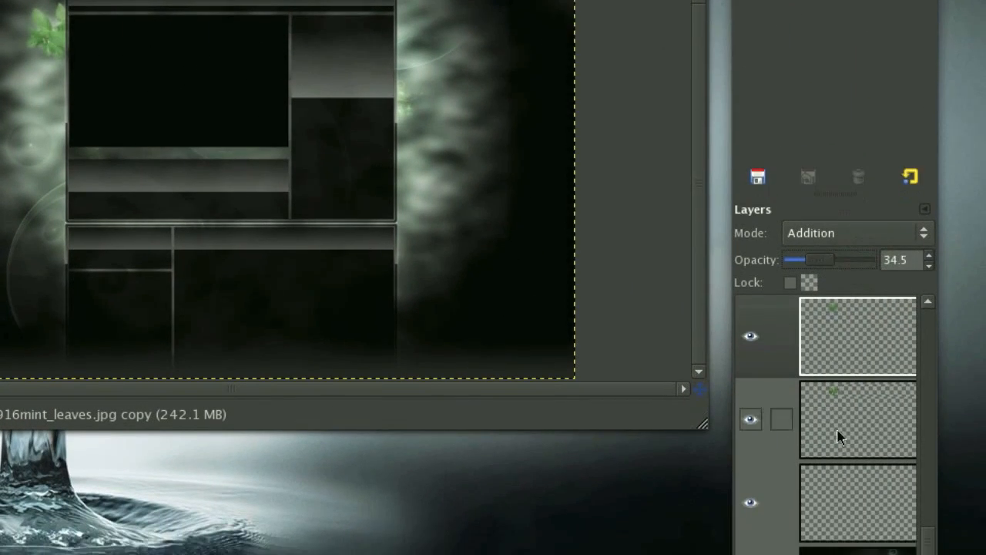
left_click(856, 490)
left_click(850, 362)
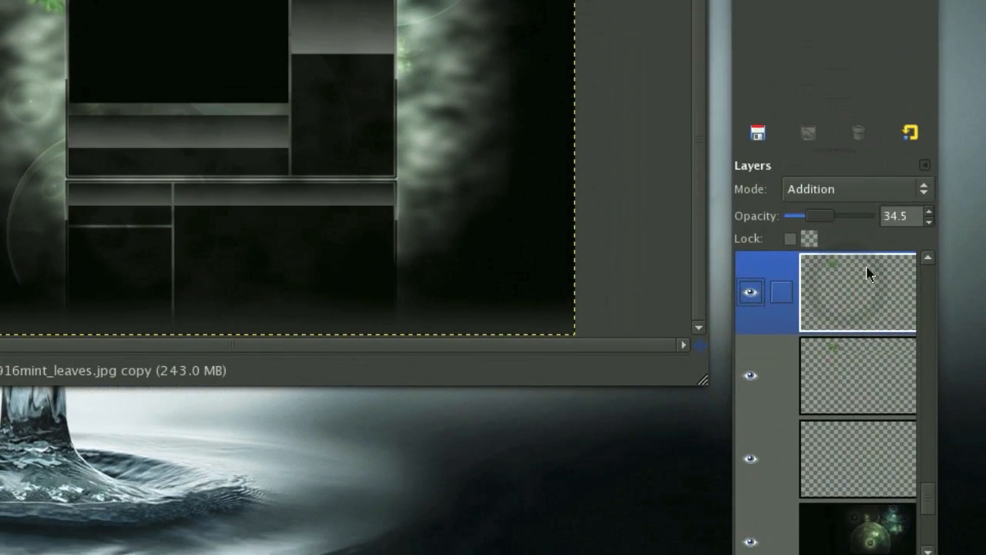
Merge the blurred mint leaves copy down into the leaves layer and nudge the merged leaves against the box's upper left corner.
right_click(870, 327)
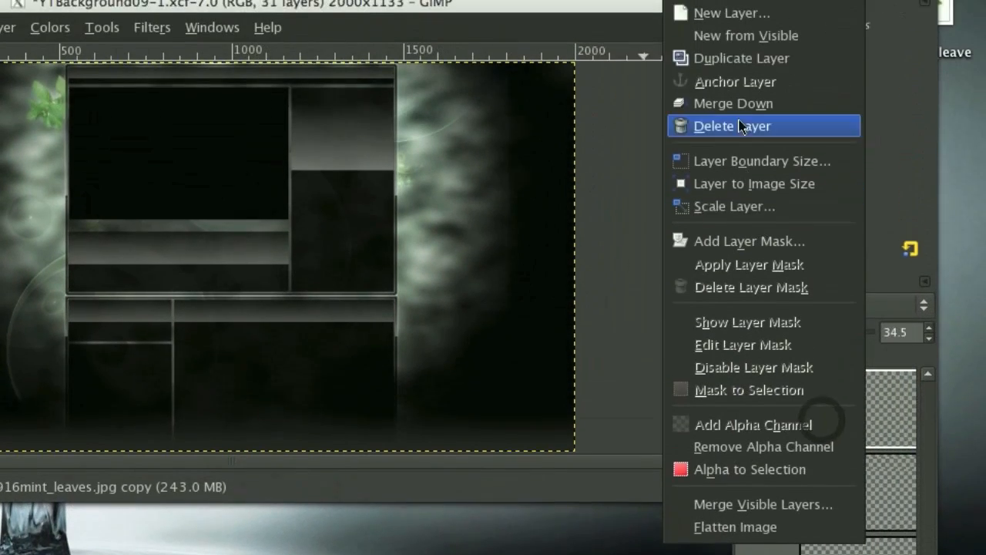
left_click(735, 1)
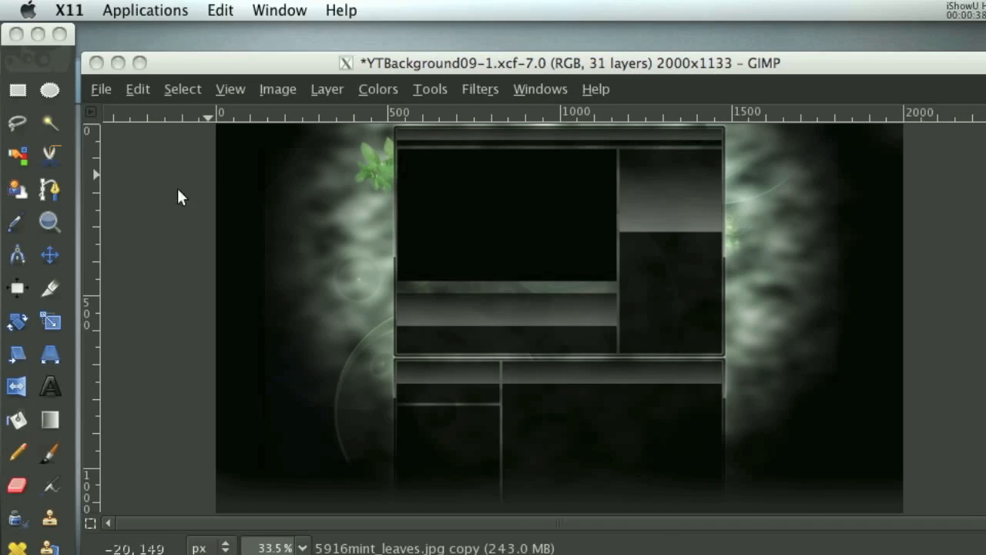
left_click_drag(374, 174, 381, 167)
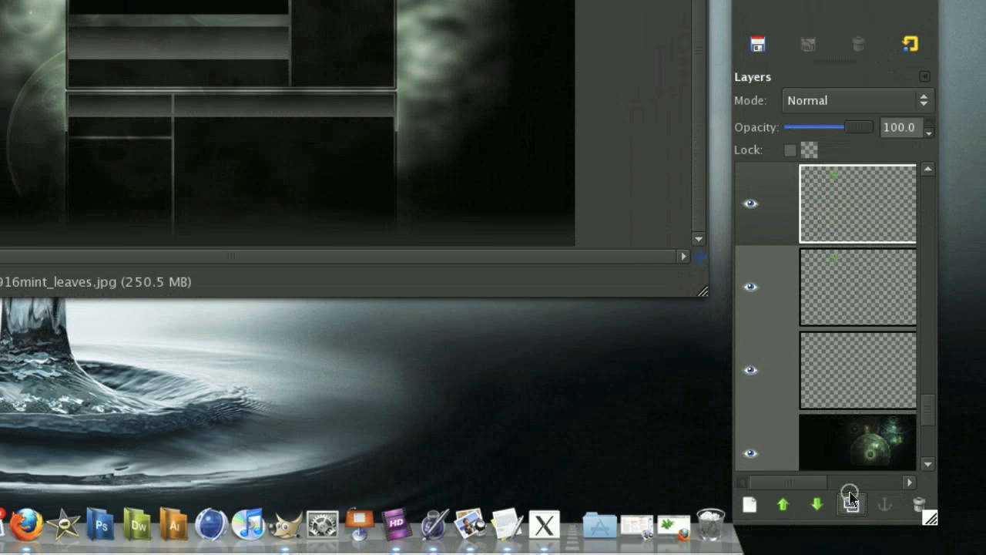
Duplicate the merged mint leaves layer, flip the copy horizontally and position it at the box's upper right corner.
left_click(850, 501)
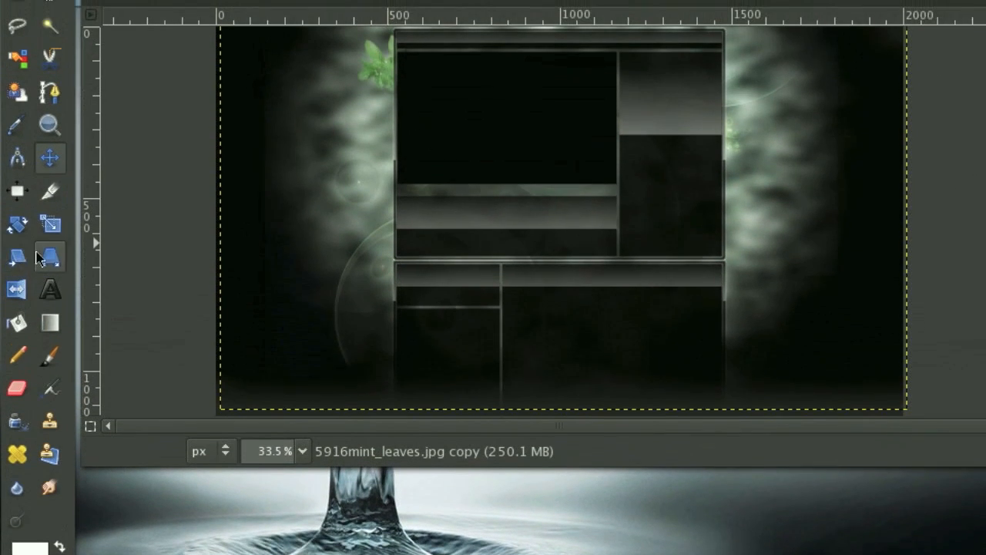
left_click(42, 257)
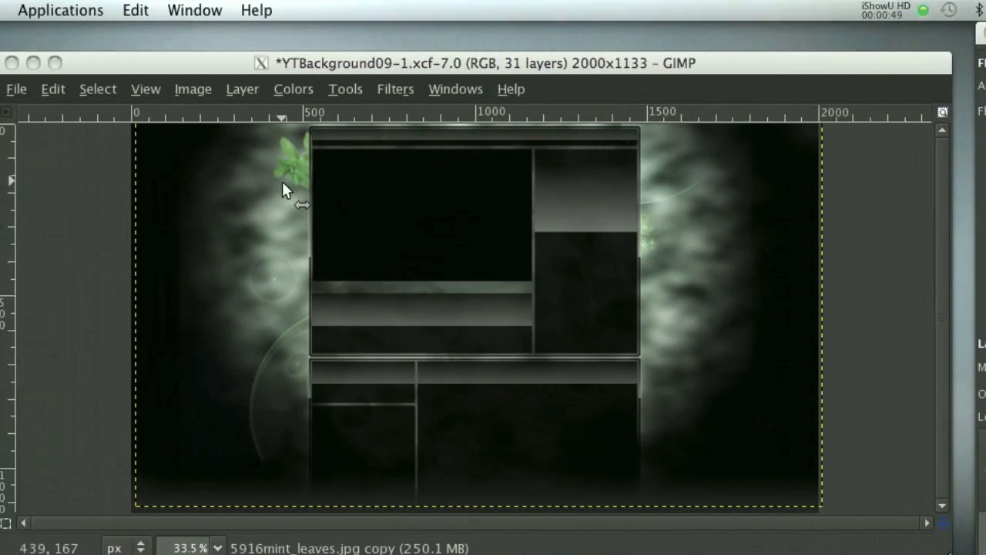
left_click(296, 154)
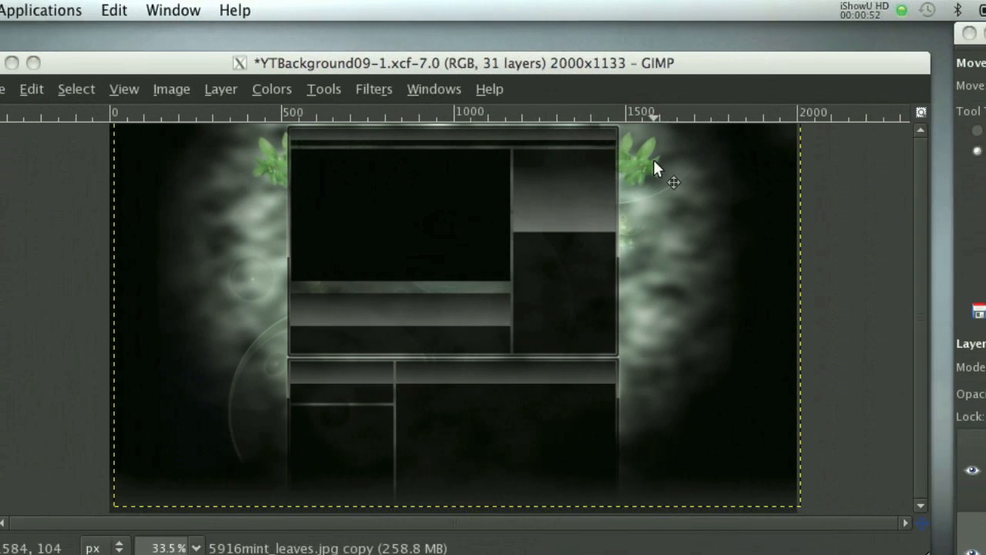
left_click_drag(759, 160, 747, 158)
left_click_drag(501, 157, 502, 157)
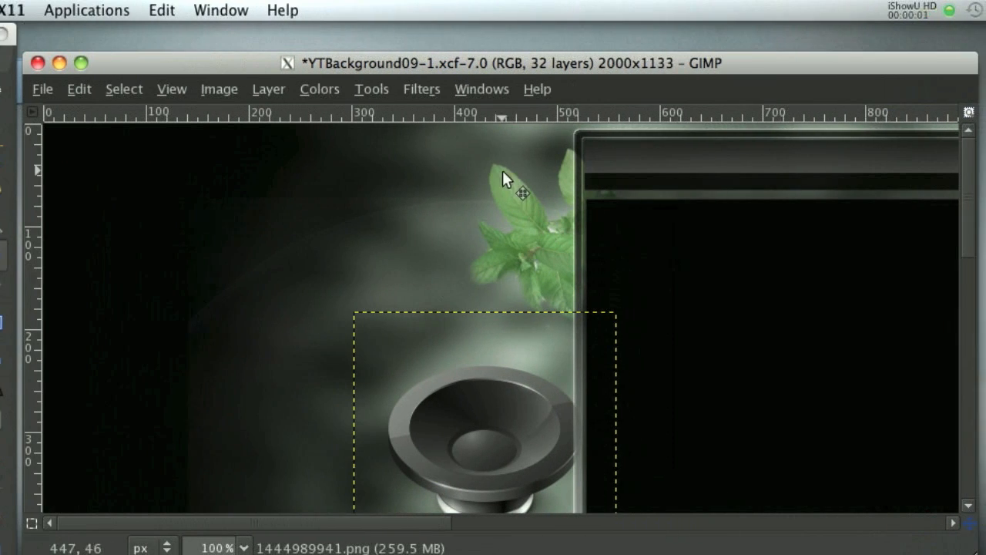
Scale the imported speaker layer down to 147 × 147 pixels.
scroll(483, 346, "down", 2)
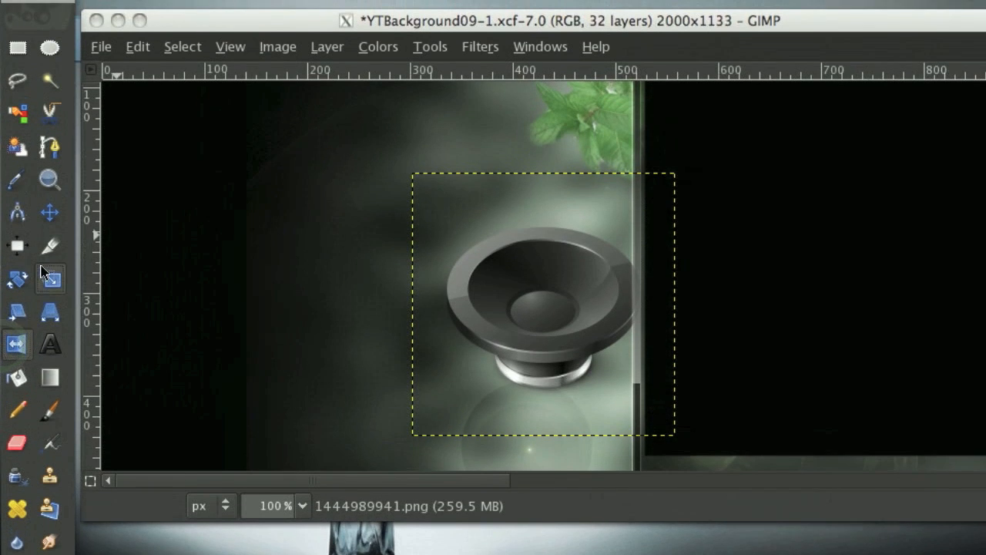
left_click(45, 222)
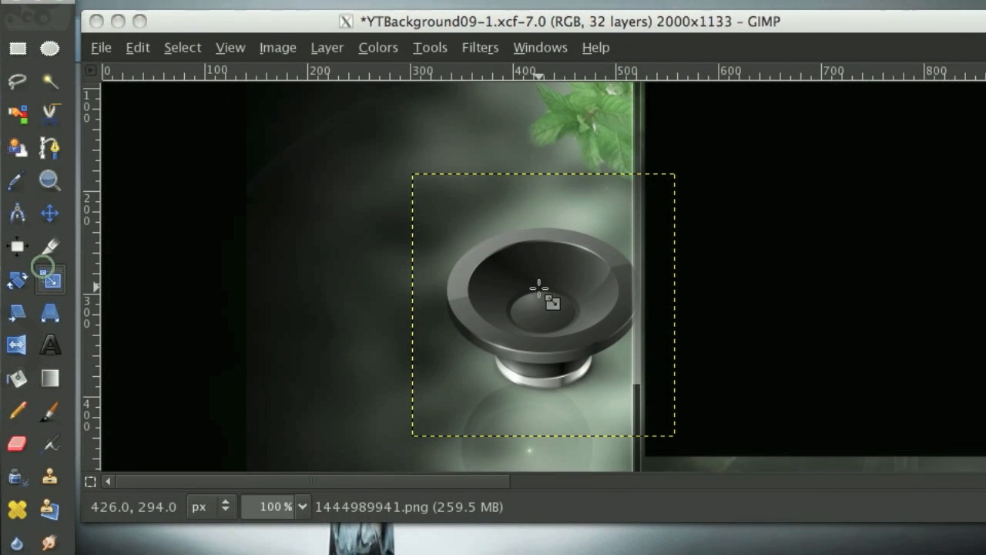
left_click(539, 239)
left_click_drag(505, 307, 526, 333)
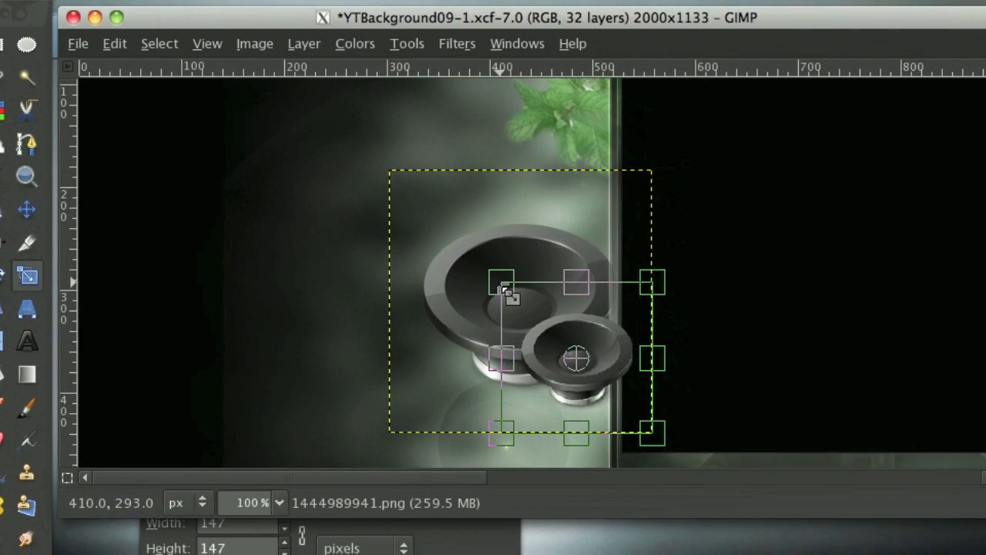
key("Return")
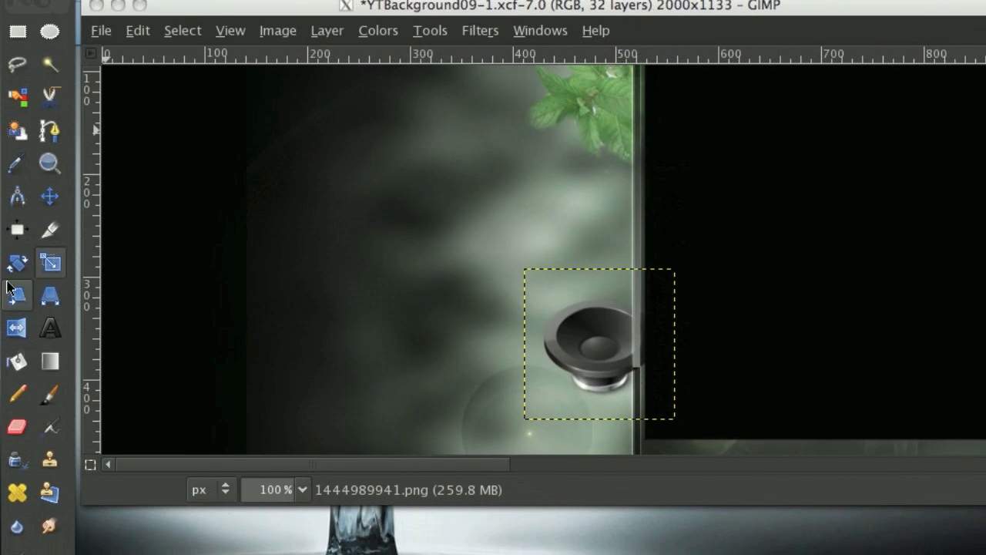
Rotate the speaker layer by about -70 degrees so its cone faces away from the box.
left_click(646, 279)
left_click_drag(610, 313, 560, 378)
left_click_drag(499, 296, 490, 268)
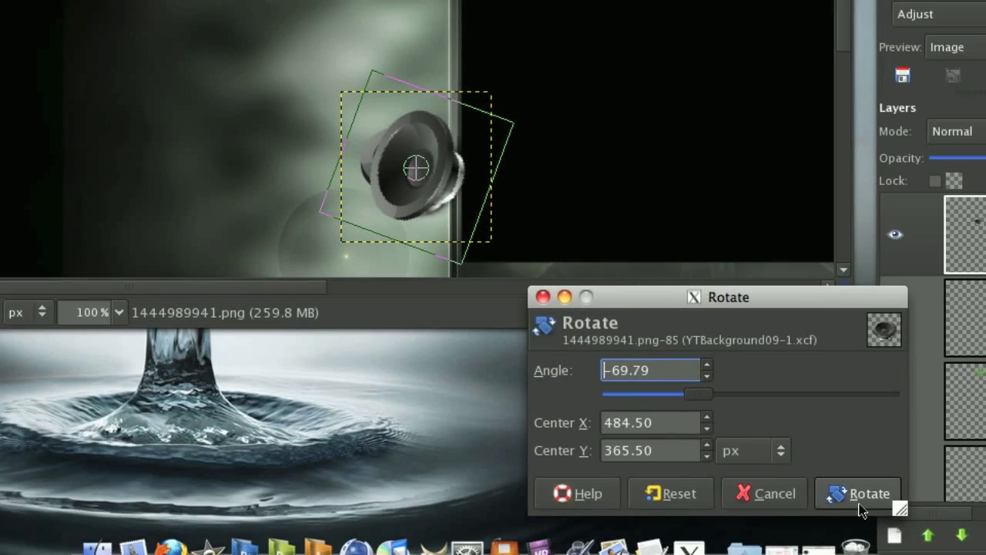
left_click(858, 493)
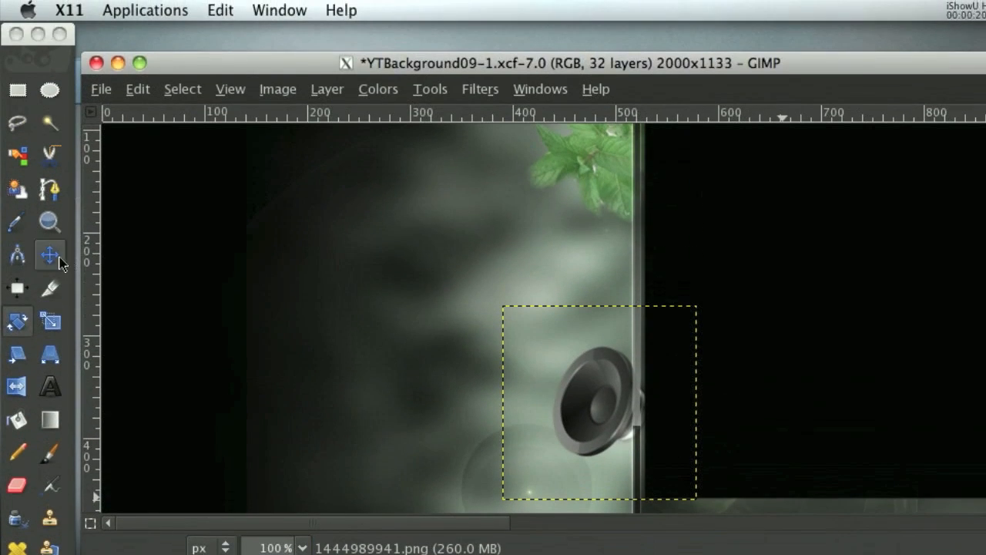
Move the rotated speaker up beside the box so it overlaps the lower part of the left mint leaves.
left_click(59, 262)
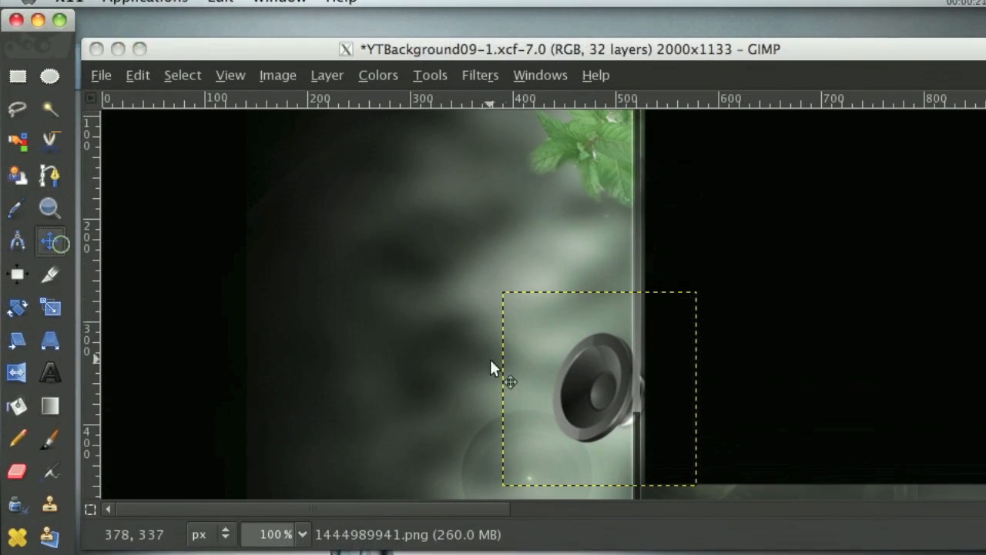
left_click_drag(618, 411, 599, 198)
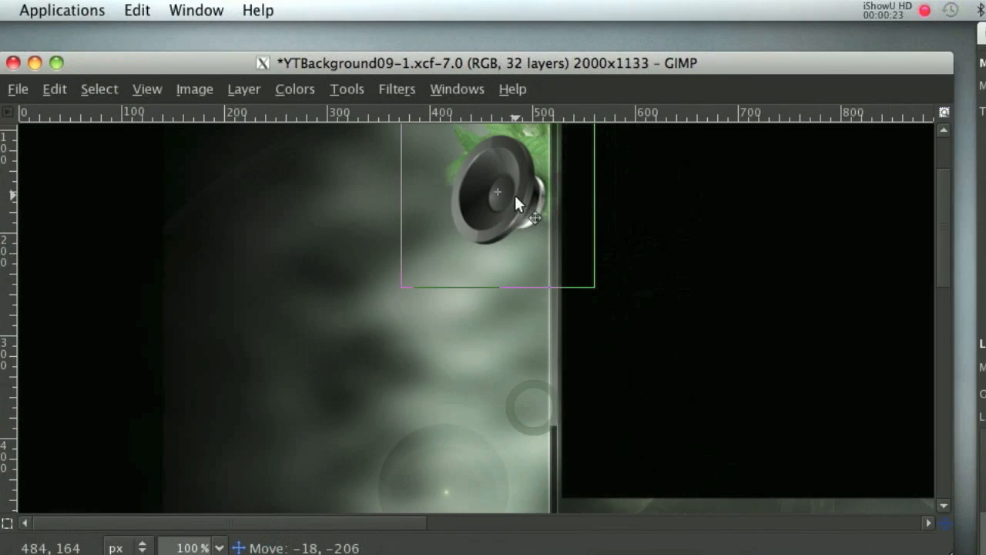
left_click_drag(515, 196, 516, 197)
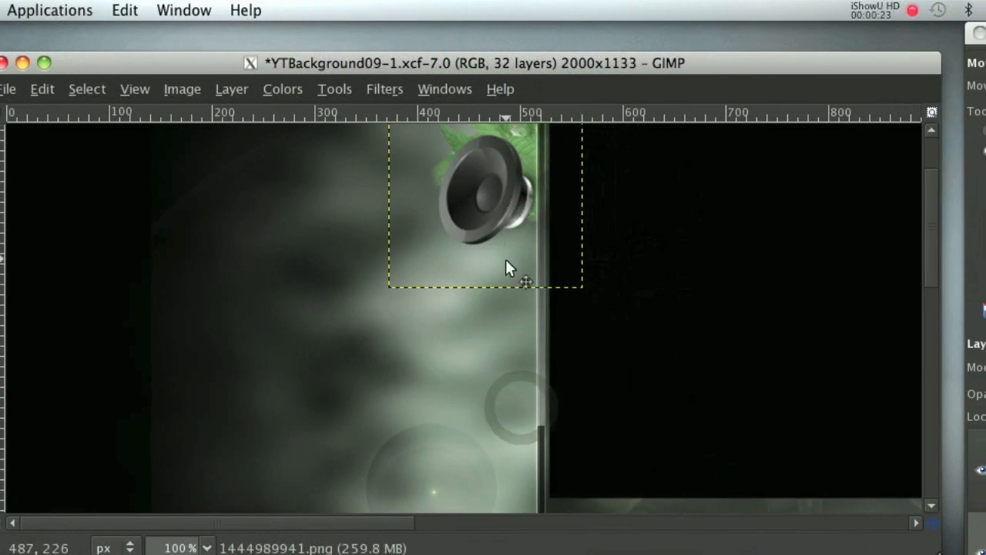
scroll(519, 266, "up", 2)
left_click_drag(514, 305, 500, 290)
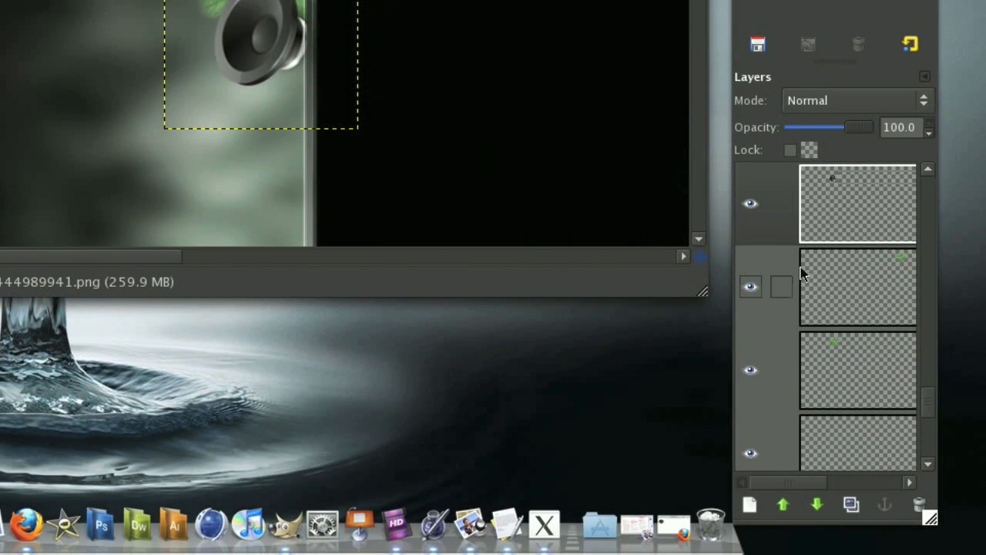
Add a new layer between the speaker layer and the flipped mint leaves copy.
scroll(876, 343, "down", 9)
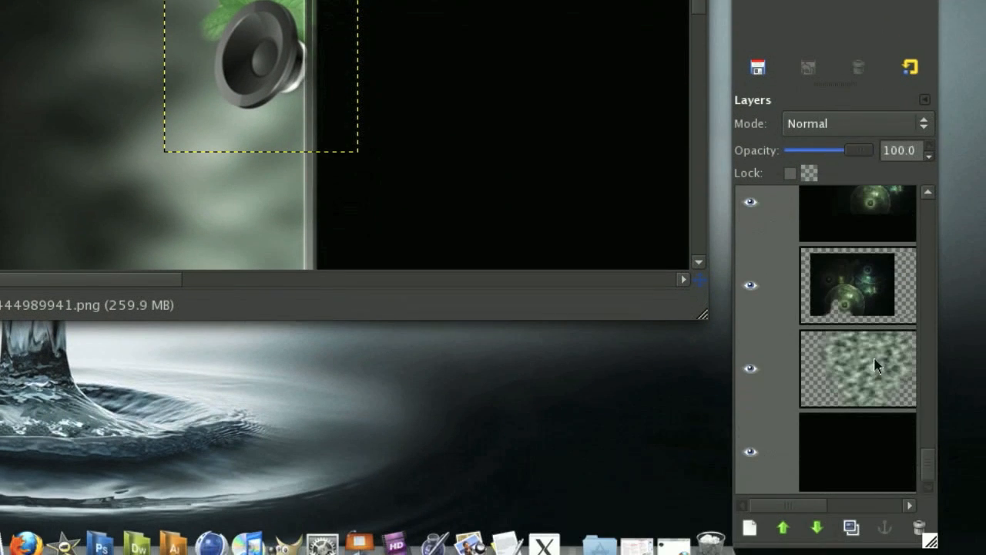
left_click(855, 254)
scroll(855, 265, "up", 3)
left_click(850, 282)
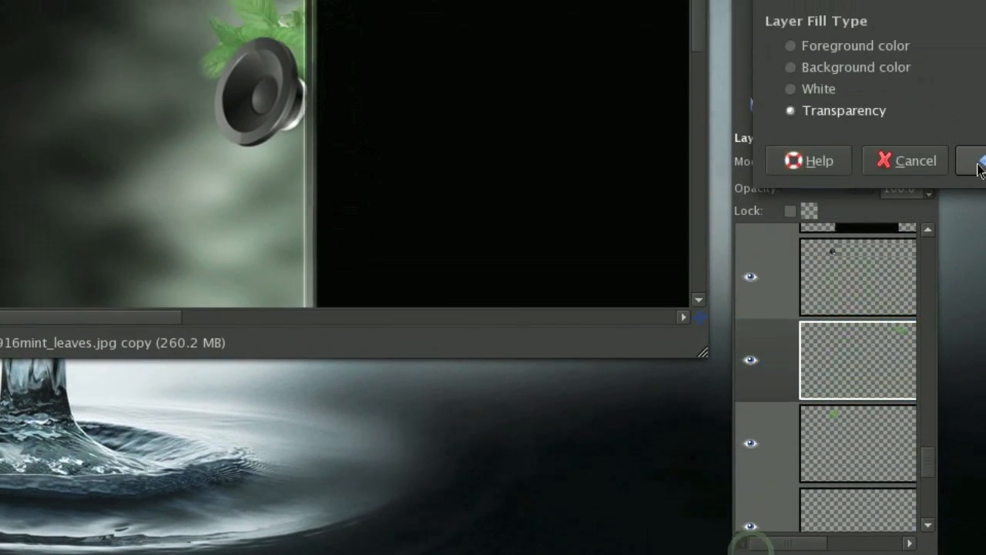
left_click(965, 101)
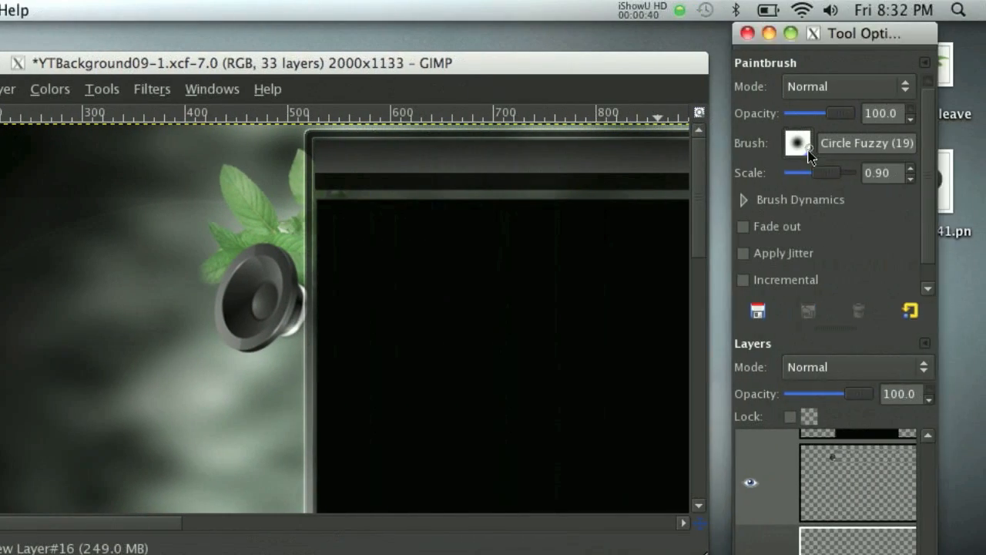
Stamp a black paint splatter behind the left speaker with a splatter brush and lower the splatter layer's opacity.
left_click(796, 140)
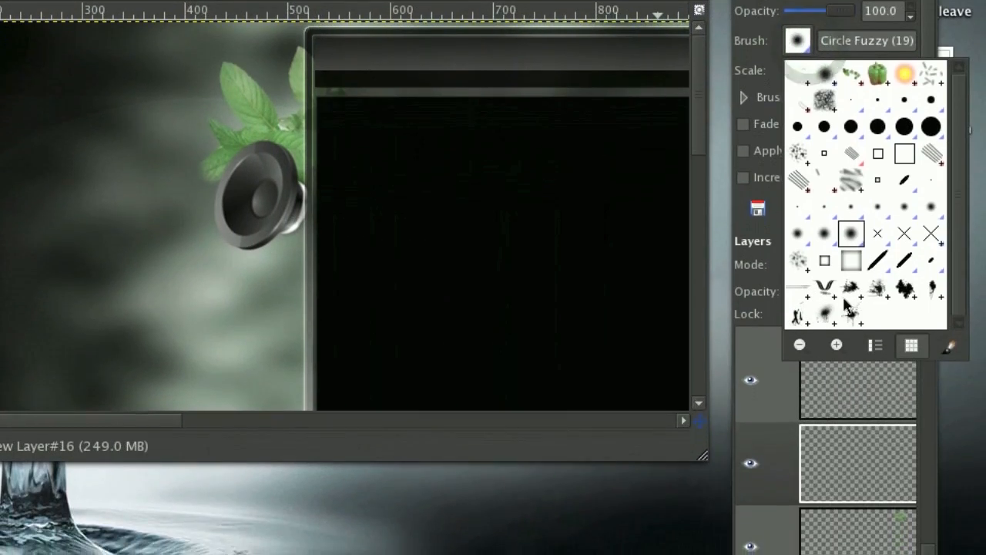
left_click(859, 321)
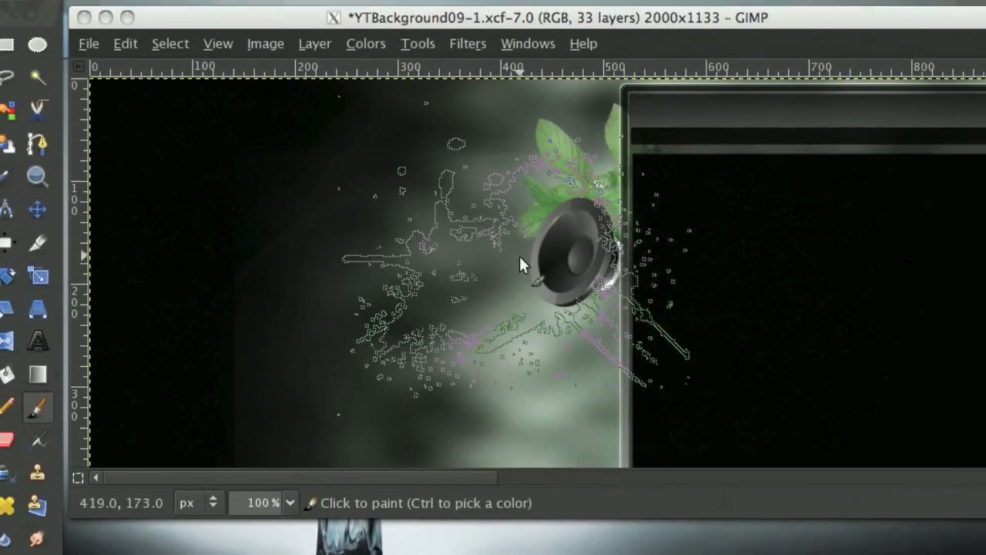
left_click(520, 258)
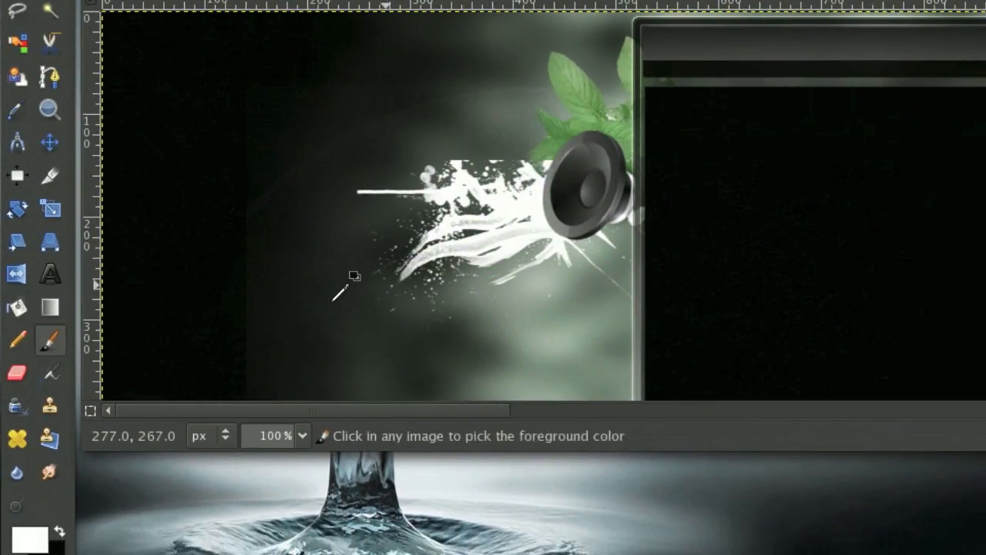
key("ctrl+z")
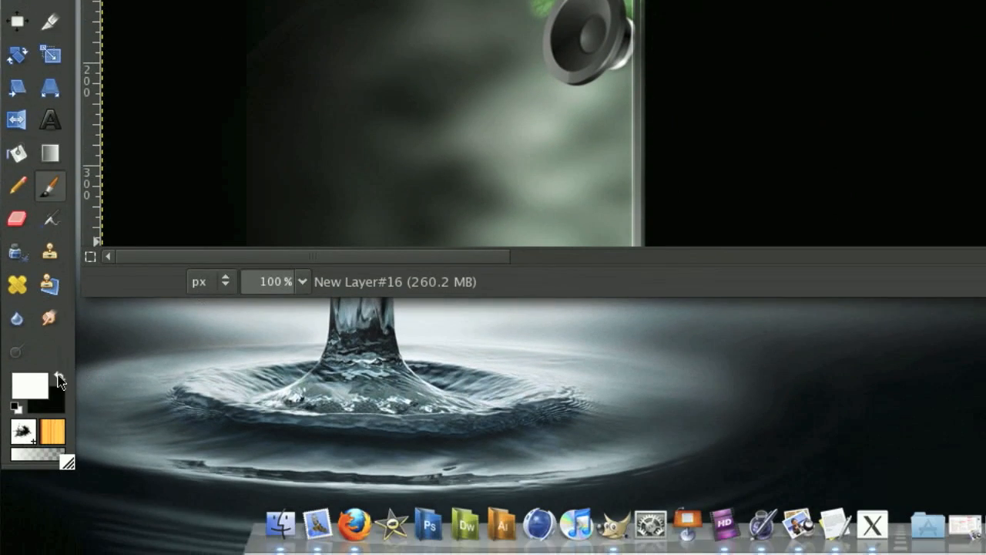
left_click(59, 531)
left_click(520, 55)
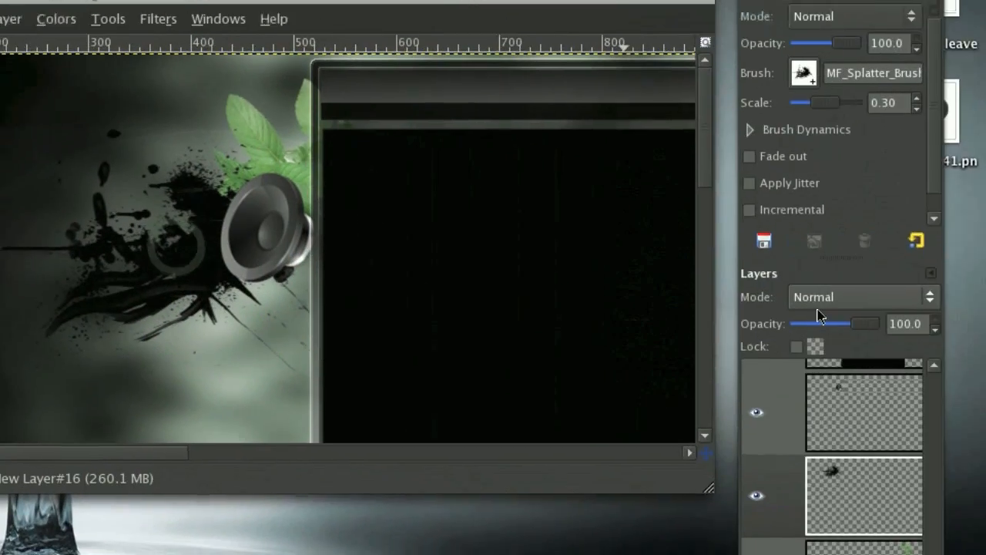
left_click(813, 298)
left_click(827, 463)
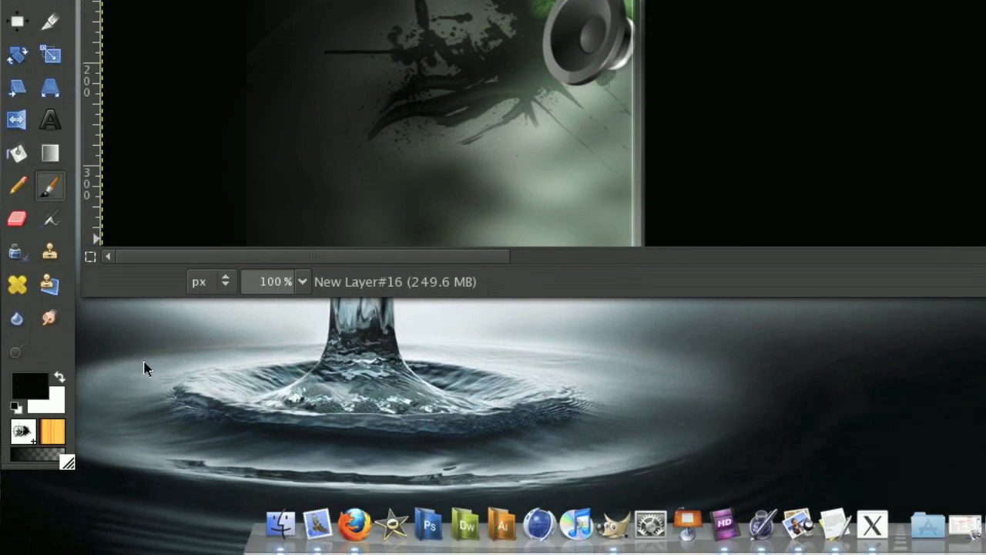
Choose another splatter brush from the brush collection.
left_click(23, 431)
scroll(462, 168, "down", 2)
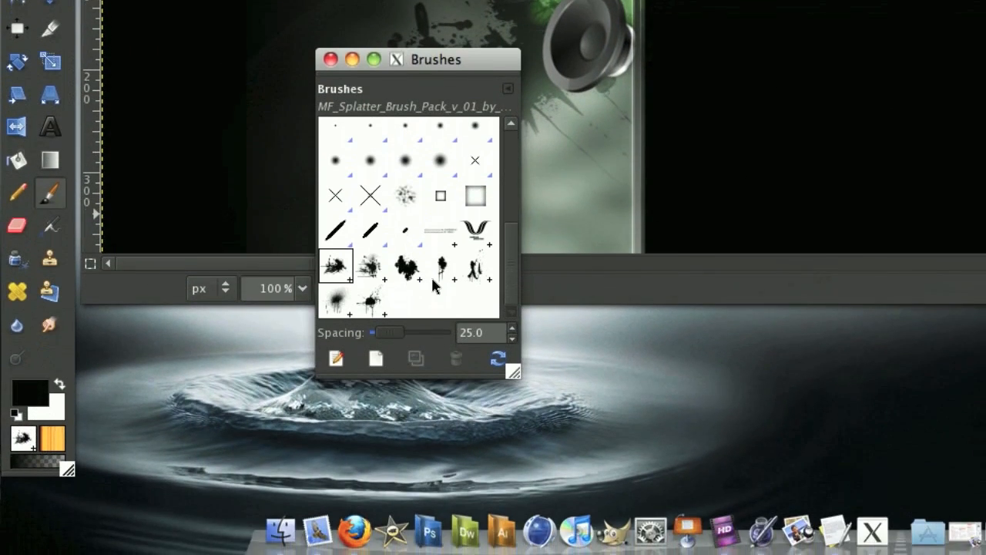
left_click(442, 277)
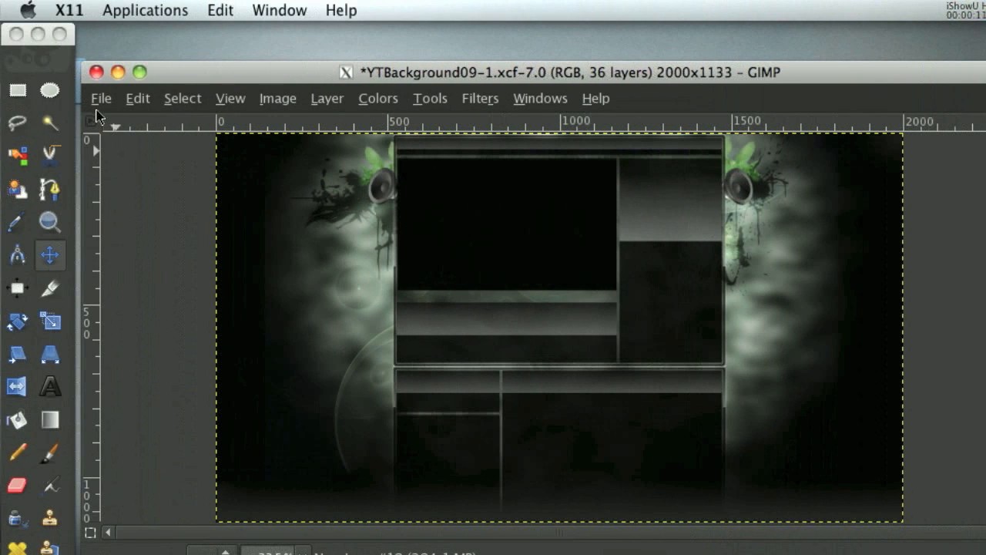
Start opening an image as a layer and browse to the folder Graphics/GFXResources/Fractals/Fractal Pack 2.
left_click(101, 98)
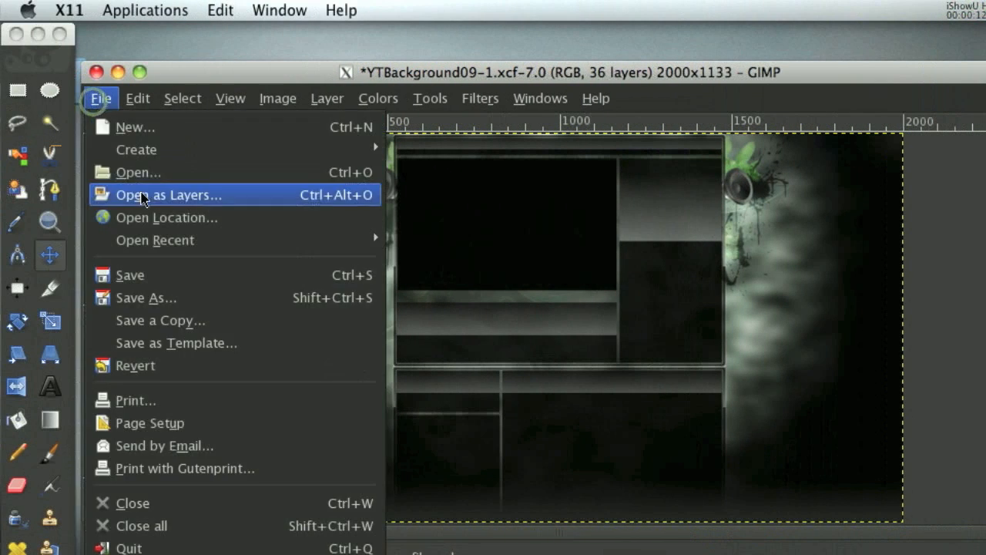
left_click(187, 165)
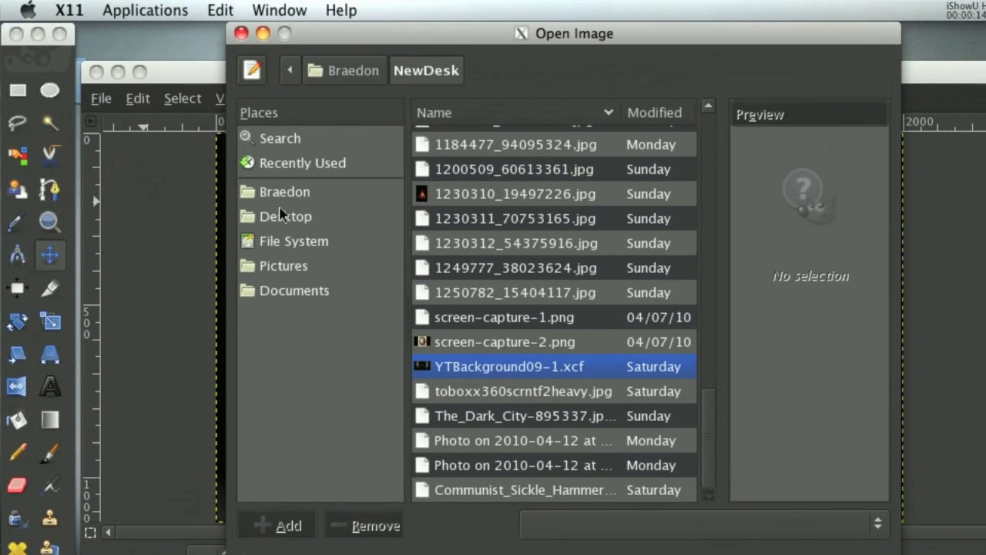
left_click(285, 145)
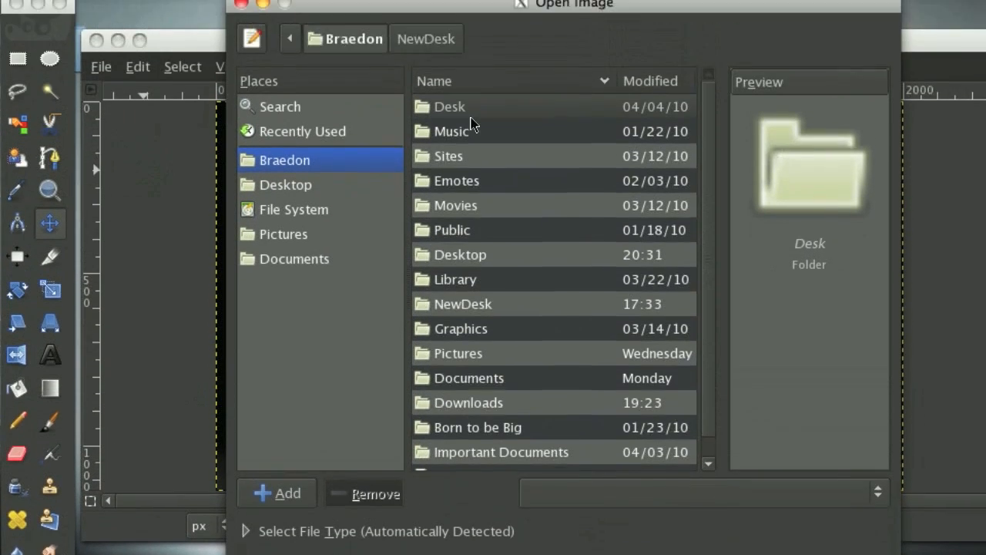
scroll(485, 231, "down", 2)
double_click(473, 257)
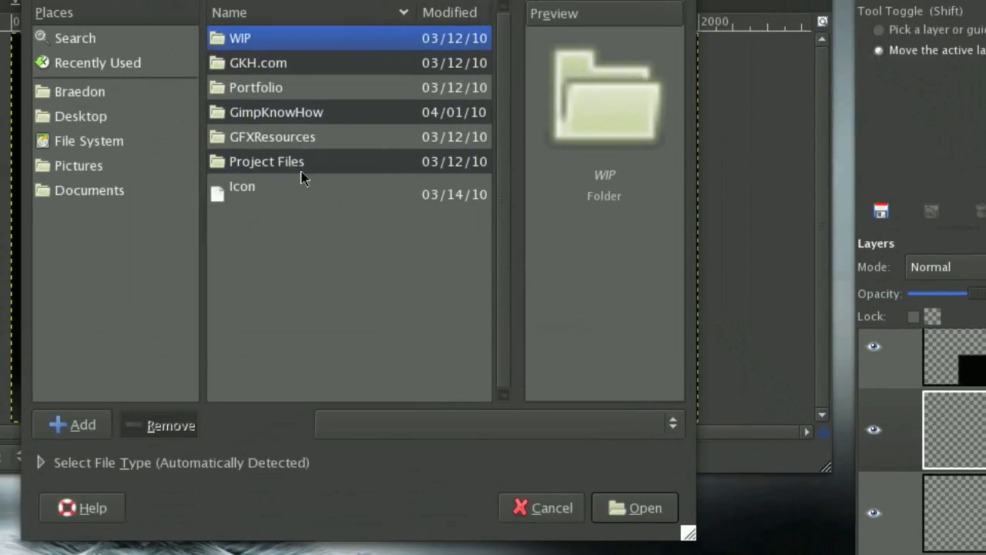
left_click(303, 169)
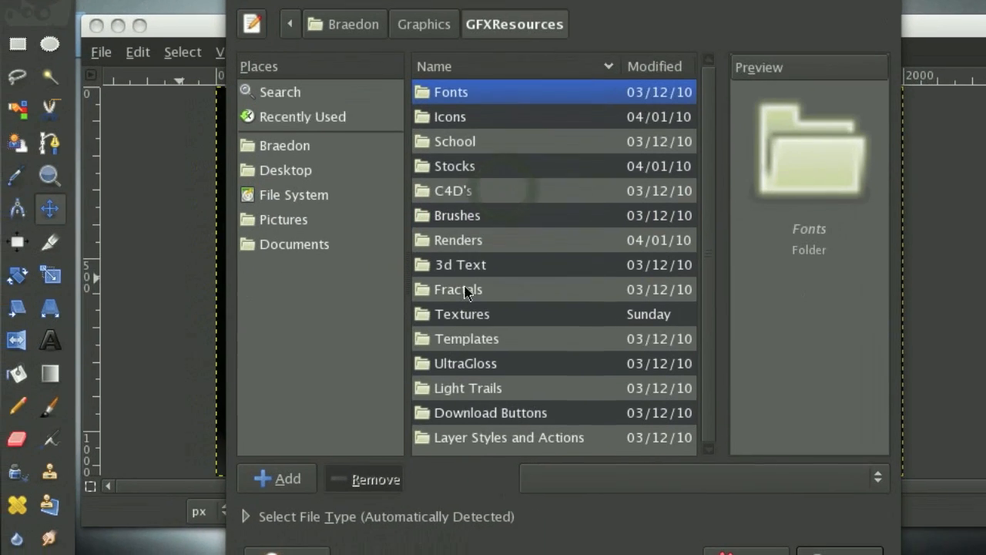
double_click(449, 336)
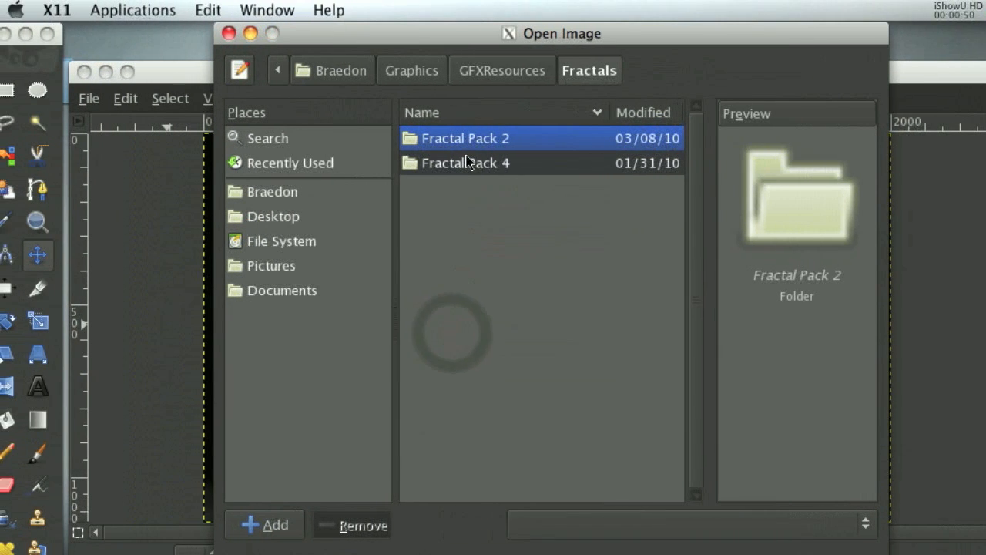
double_click(482, 143)
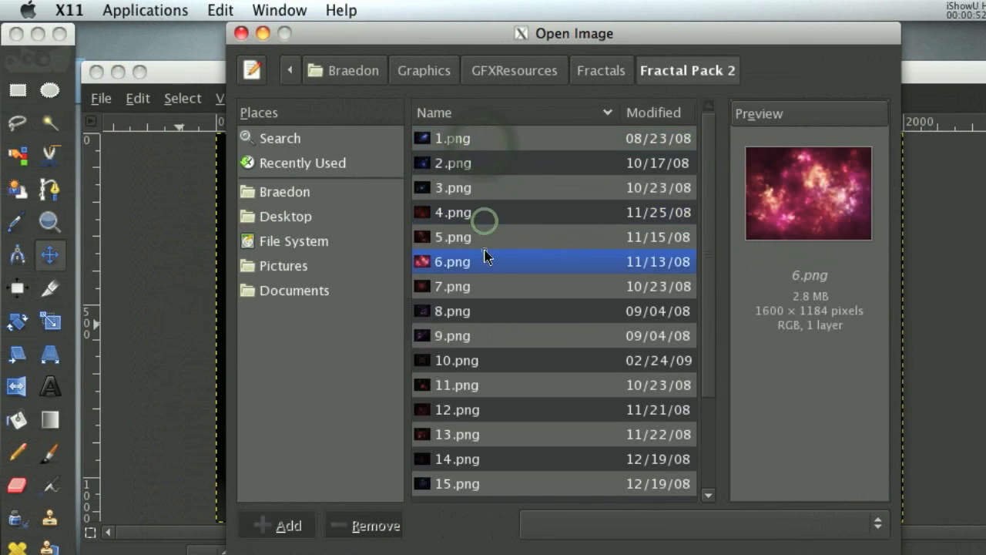
Preview the fractal images in Fractal Pack 2 from 8.png down to 20.png.
left_click(489, 312)
left_click(485, 409)
scroll(496, 394, "down", 1)
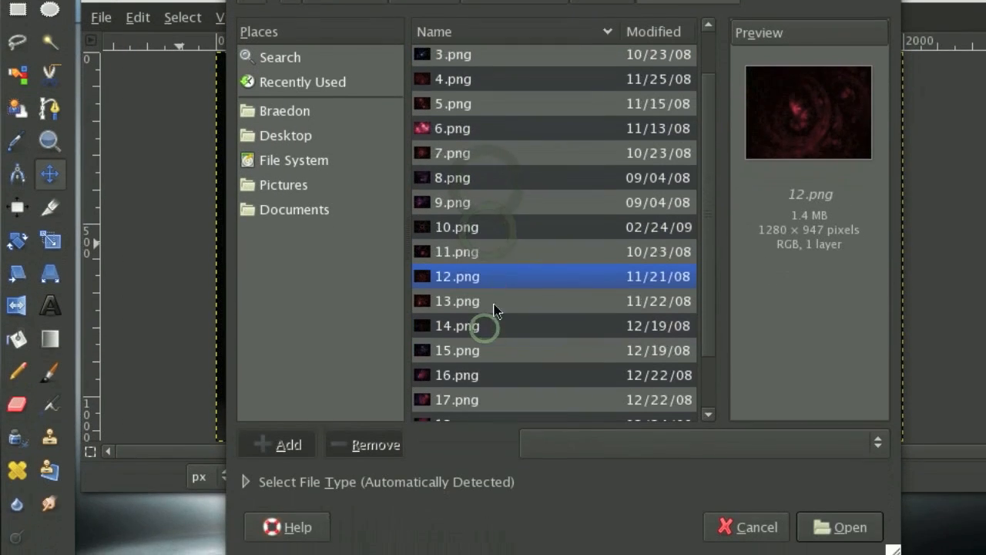
left_click(493, 458)
left_click(493, 274)
scroll(489, 319, "down", 2)
left_click(482, 324)
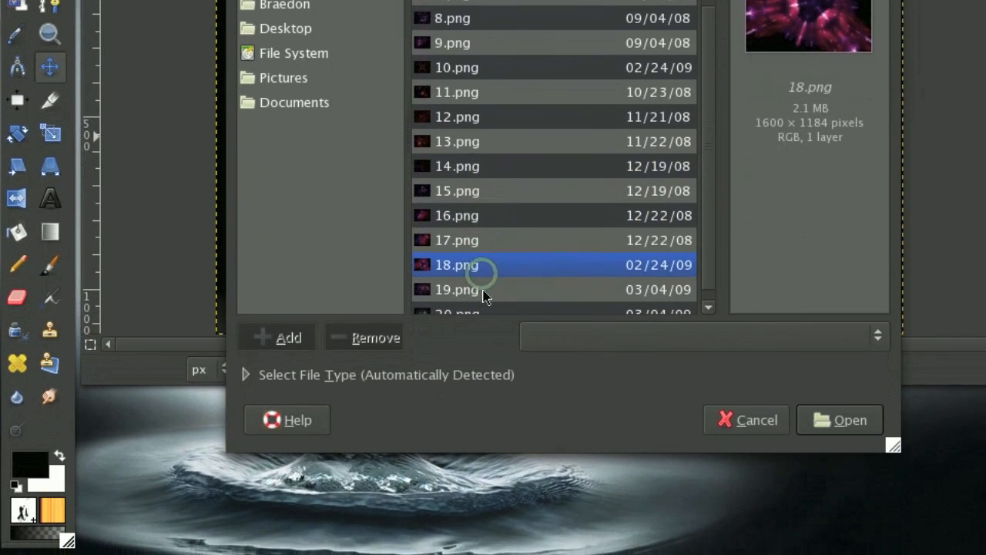
left_click(482, 291)
left_click(462, 311)
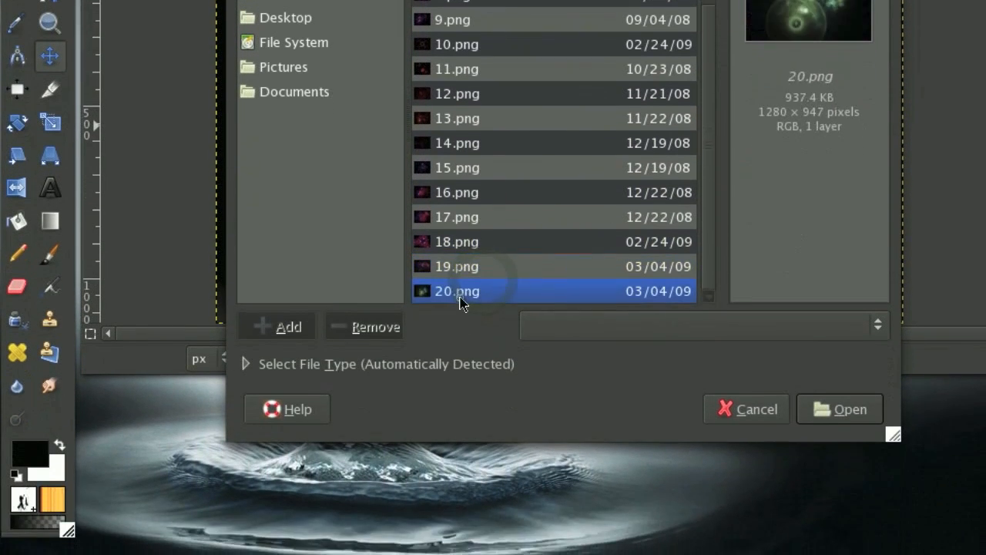
Pick the blue fractal 3.png from the pack and open it as a new layer.
left_click(505, 94)
left_click(495, 215)
left_click(495, 142)
scroll(494, 146, "up", 3)
left_click(494, 146)
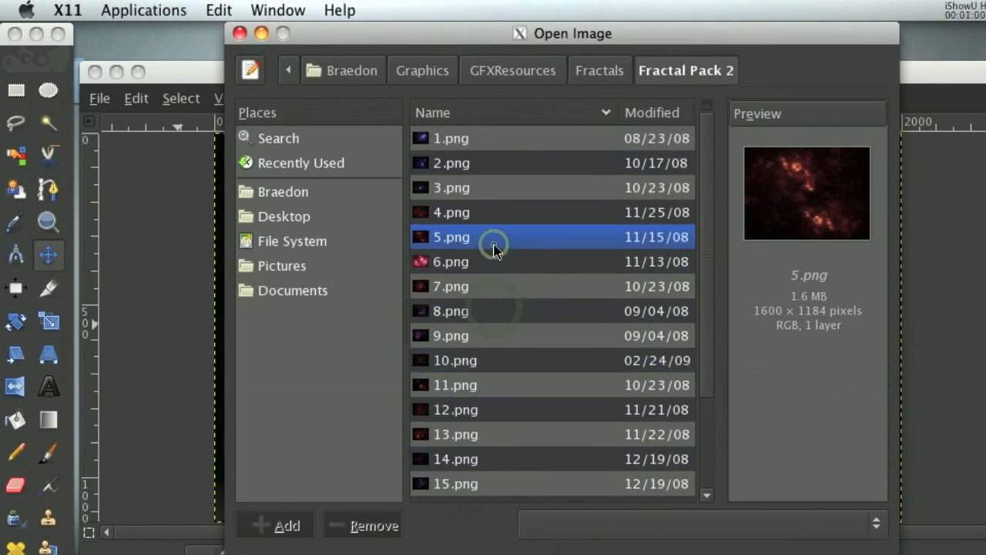
left_click(495, 212)
left_click(494, 189)
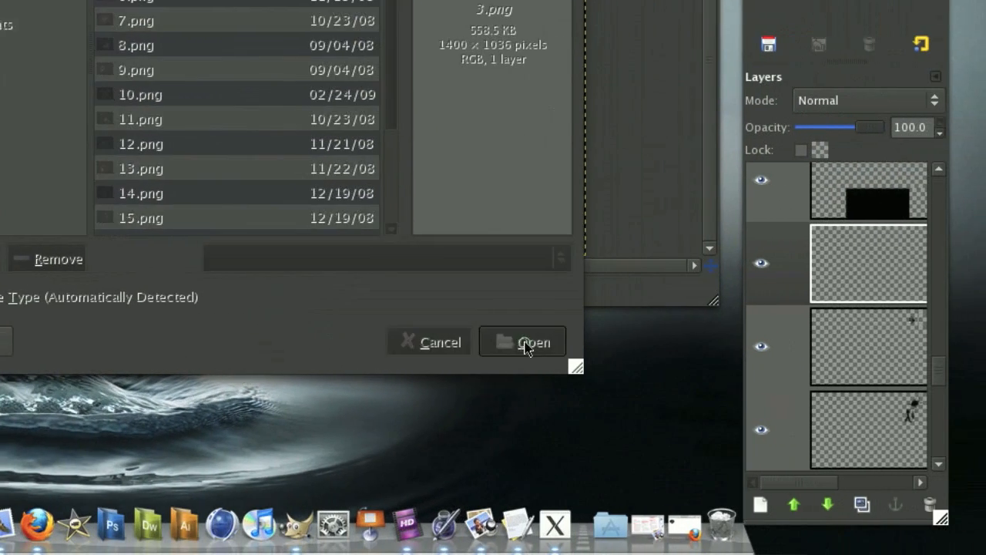
left_click(578, 353)
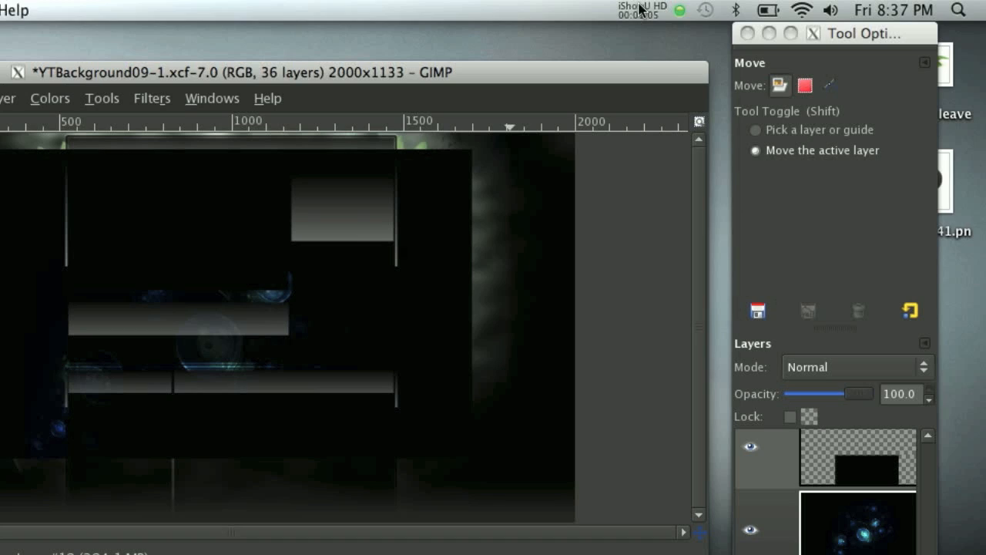
Position the fractal layer in Screen mode over the ink splatter and speaker at the template's upper left.
left_click(656, 62)
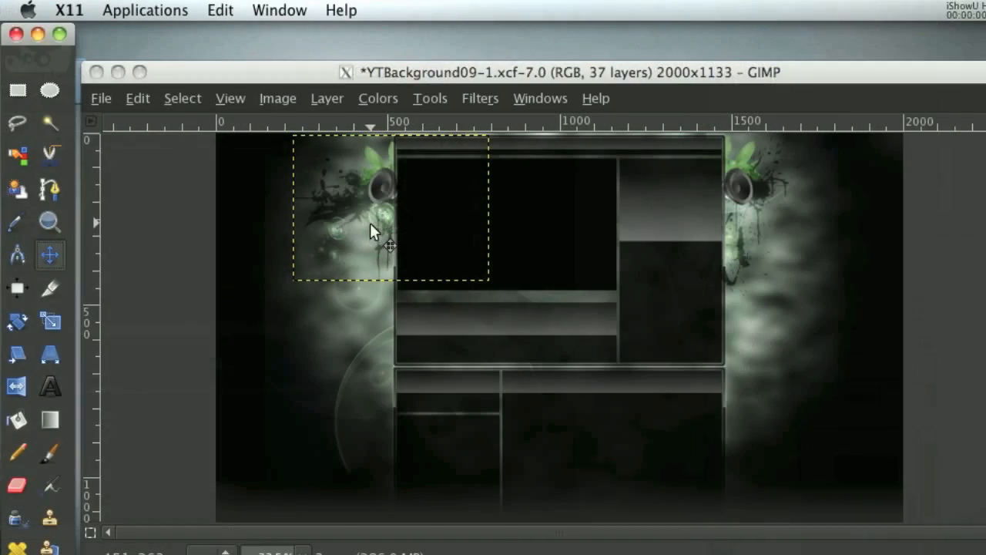
left_click_drag(43, 223, 55, 199)
left_click_drag(383, 199, 376, 197)
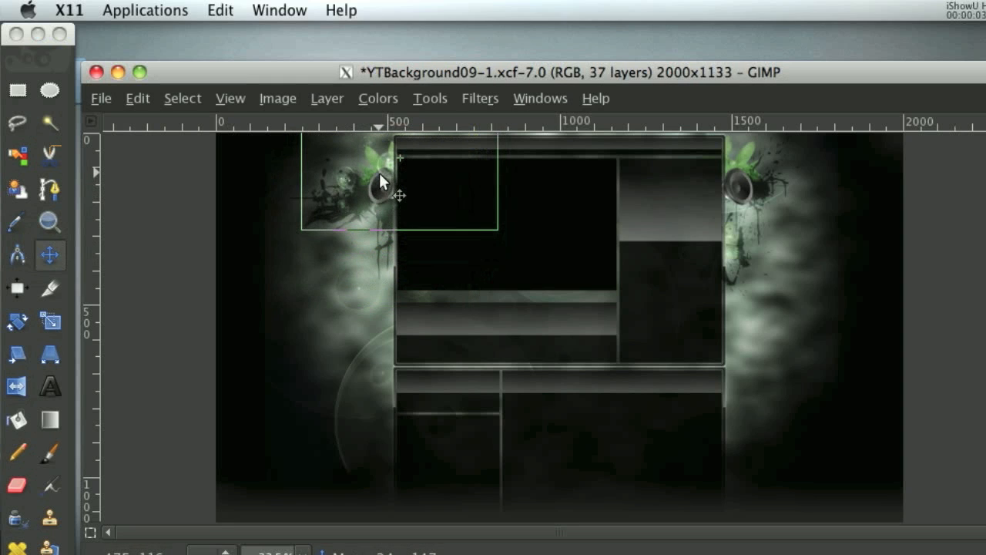
left_click_drag(379, 170, 379, 170)
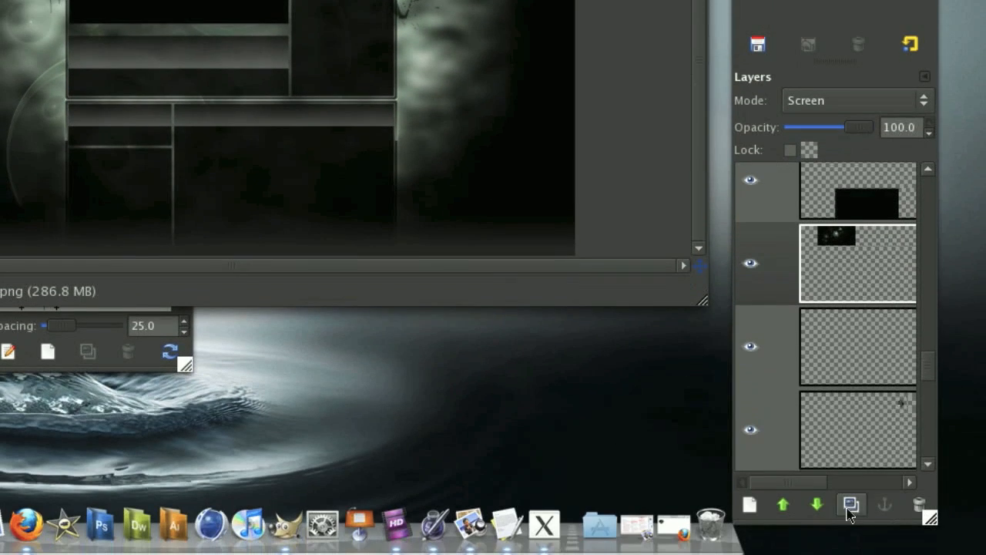
Duplicate the fractal layer and move the copy over the right speaker and its splatter.
left_click(850, 506)
left_click_drag(56, 20, 248, 18)
left_click_drag(568, 172, 705, 208)
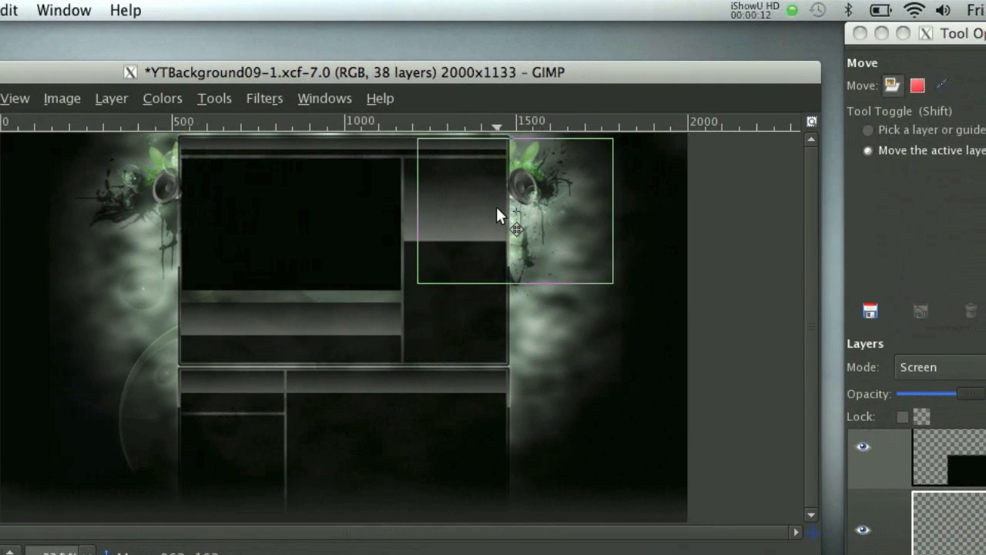
left_click_drag(497, 214, 497, 215)
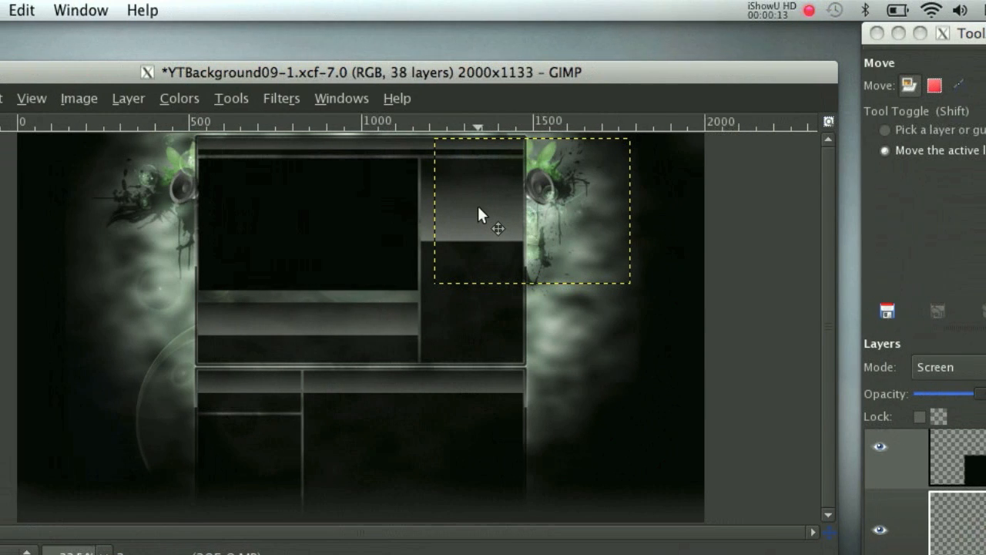